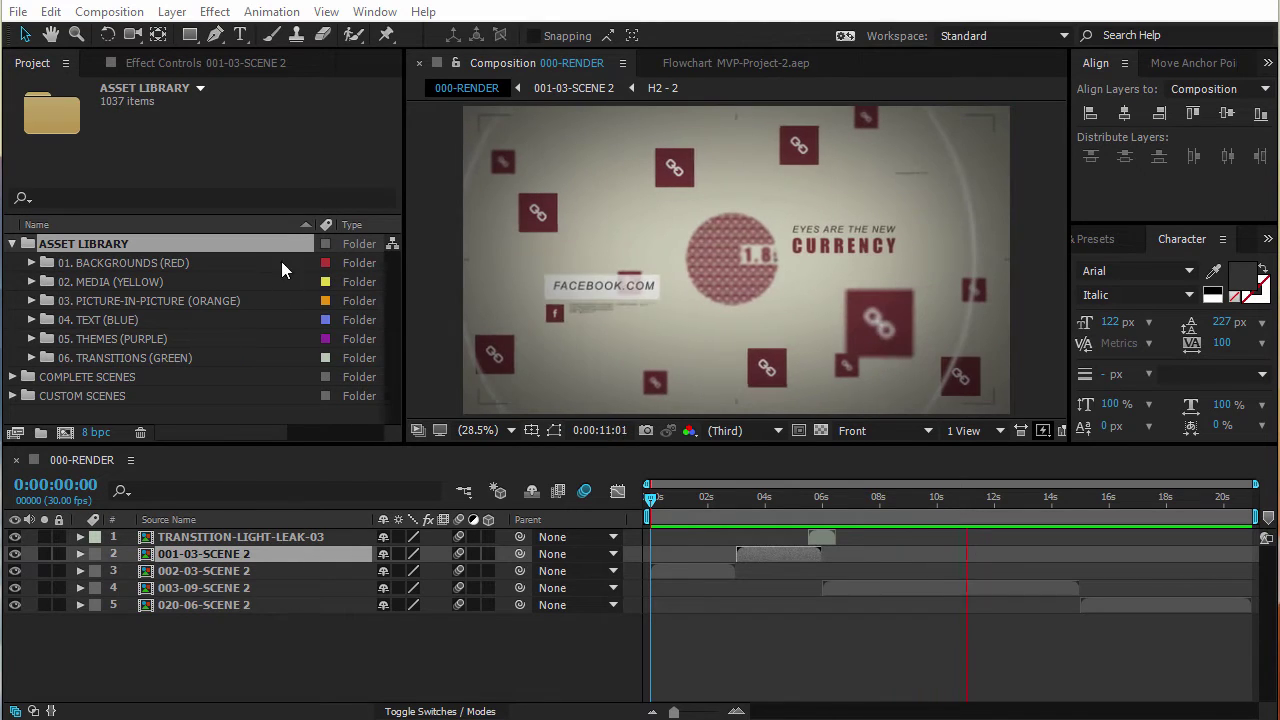
Open the 003-09-SCENE 2 composition from the 000-RENDER timeline and examine its colour-coded layer stack
{"action": "left_click", "coordinate": [919, 503]}
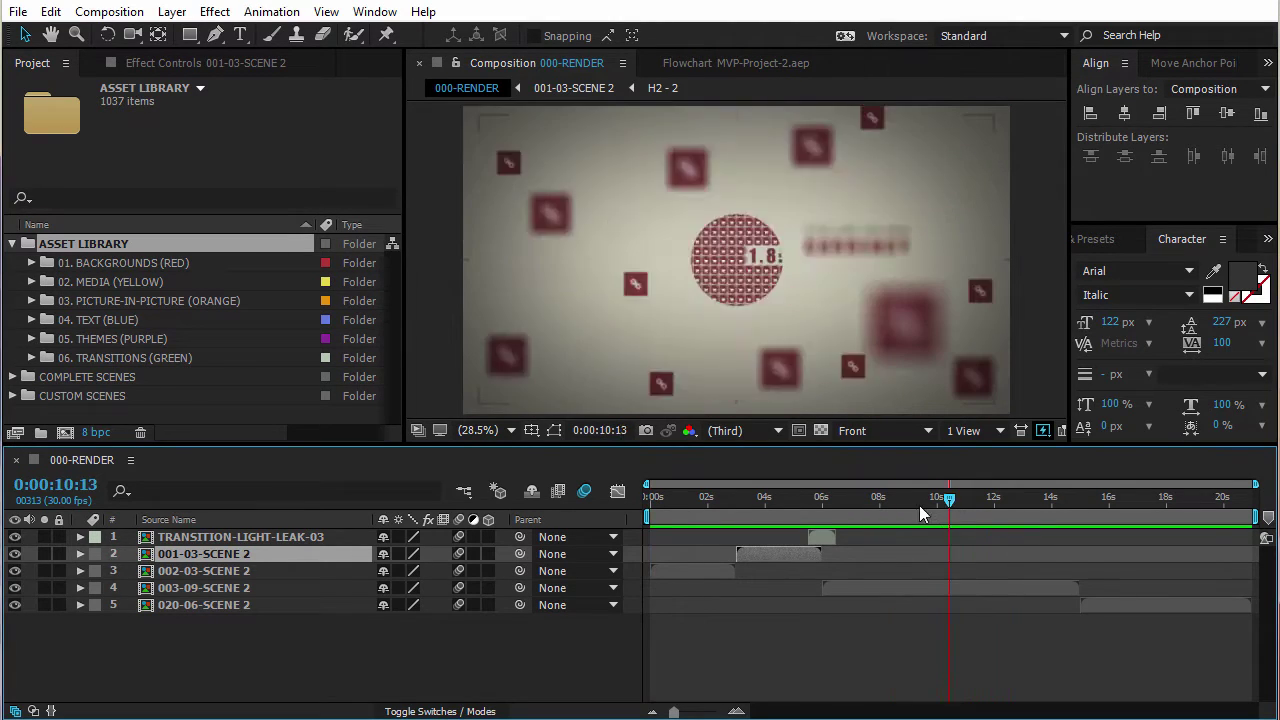
{"action": "left_click", "coordinate": [176, 585]}
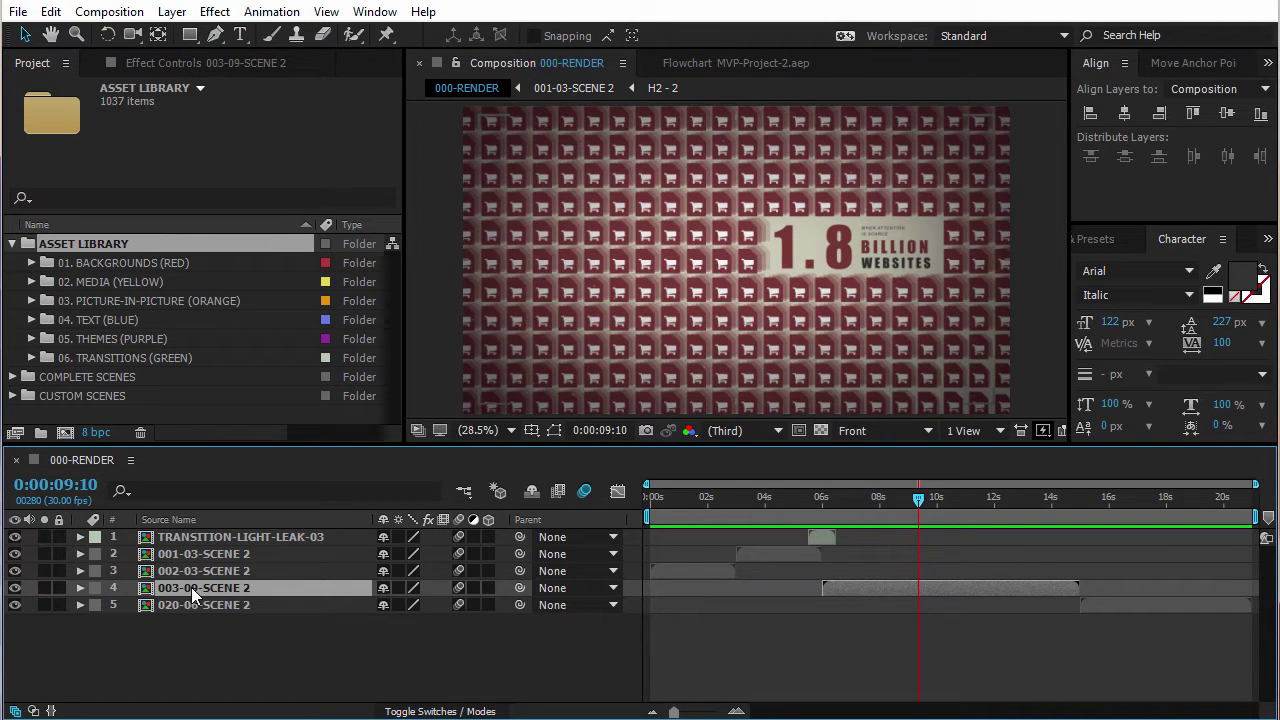
{"action": "double_click", "coordinate": [191, 587]}
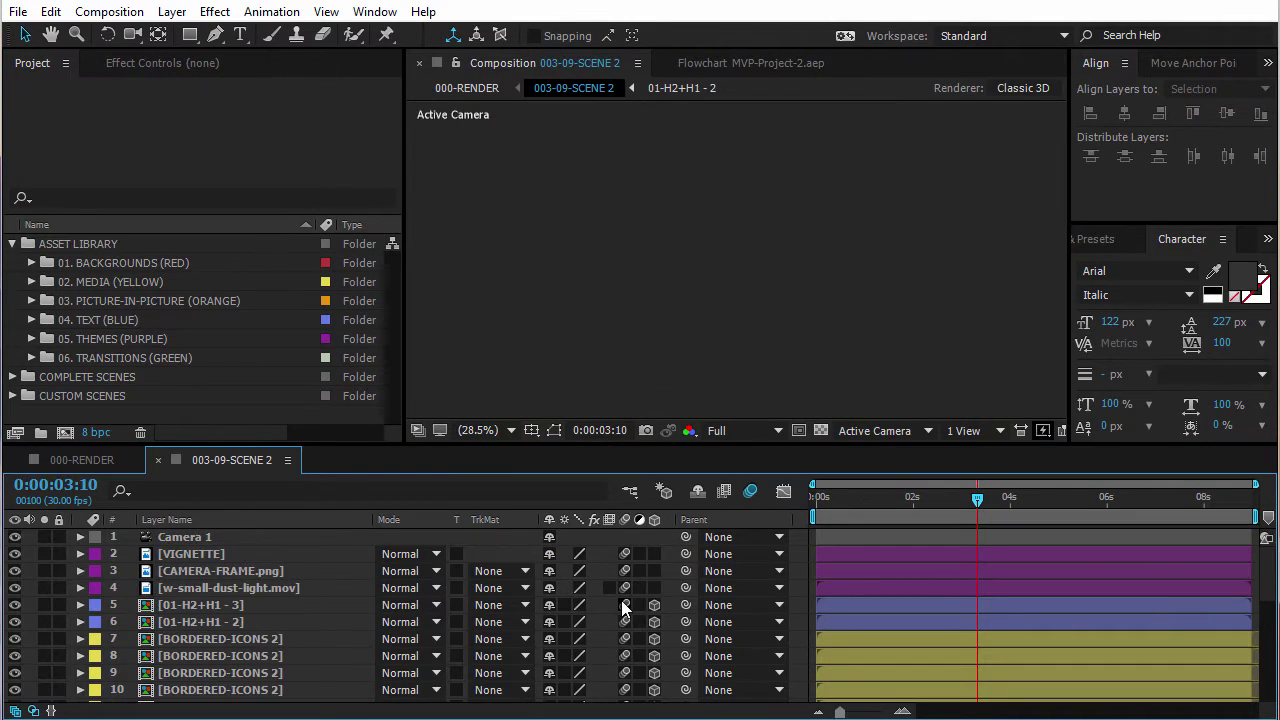
{"action": "scroll", "coordinate": [621, 600], "scroll_direction": "down", "scroll_amount": 8}
{"action": "scroll", "coordinate": [621, 600], "scroll_direction": "up", "scroll_amount": 5}
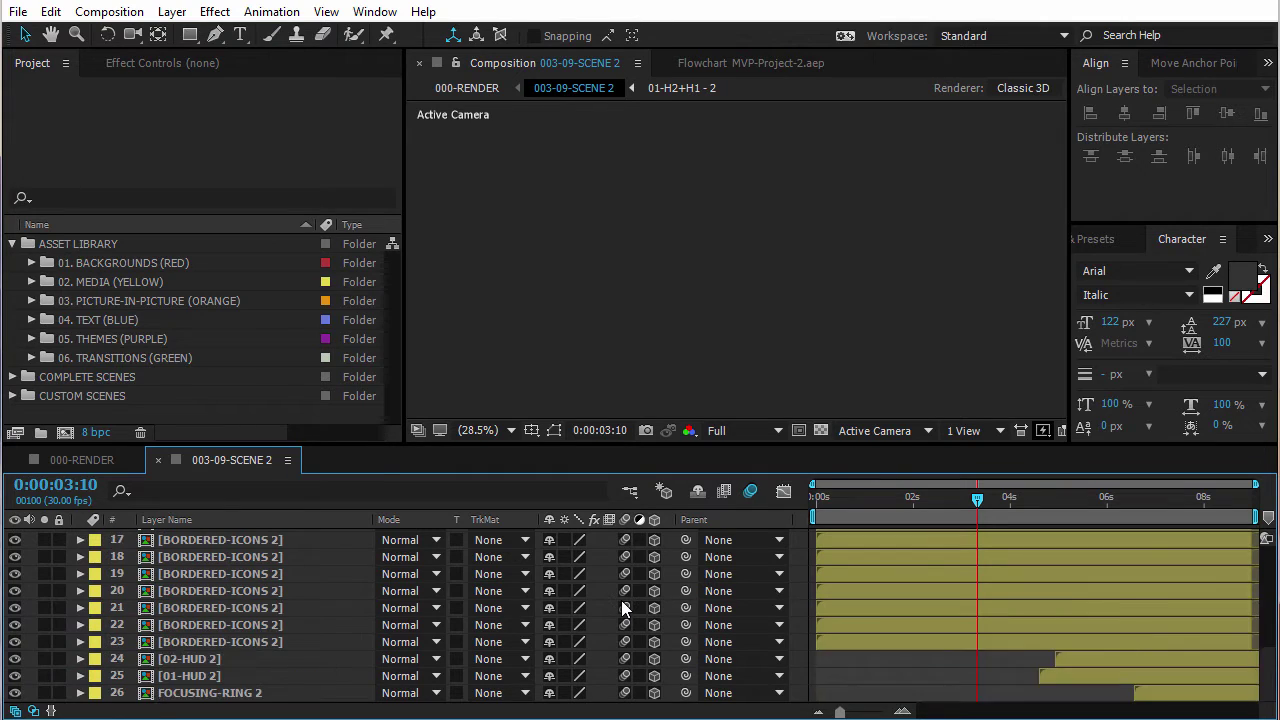
{"action": "scroll", "coordinate": [621, 600], "scroll_direction": "up", "scroll_amount": 3}
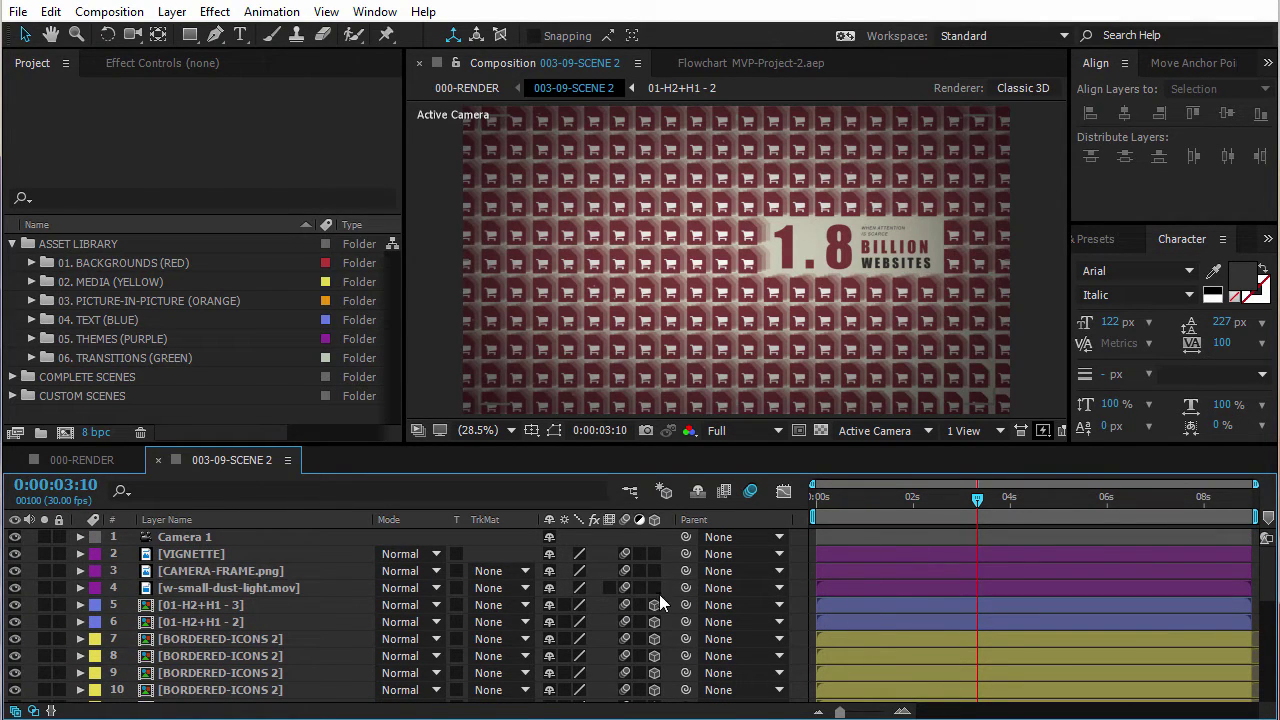
{"action": "scroll", "coordinate": [570, 603], "scroll_direction": "down", "scroll_amount": 6}
{"action": "scroll", "coordinate": [570, 605], "scroll_direction": "up", "scroll_amount": 6}
{"action": "scroll", "coordinate": [497, 601], "scroll_direction": "down", "scroll_amount": 10}
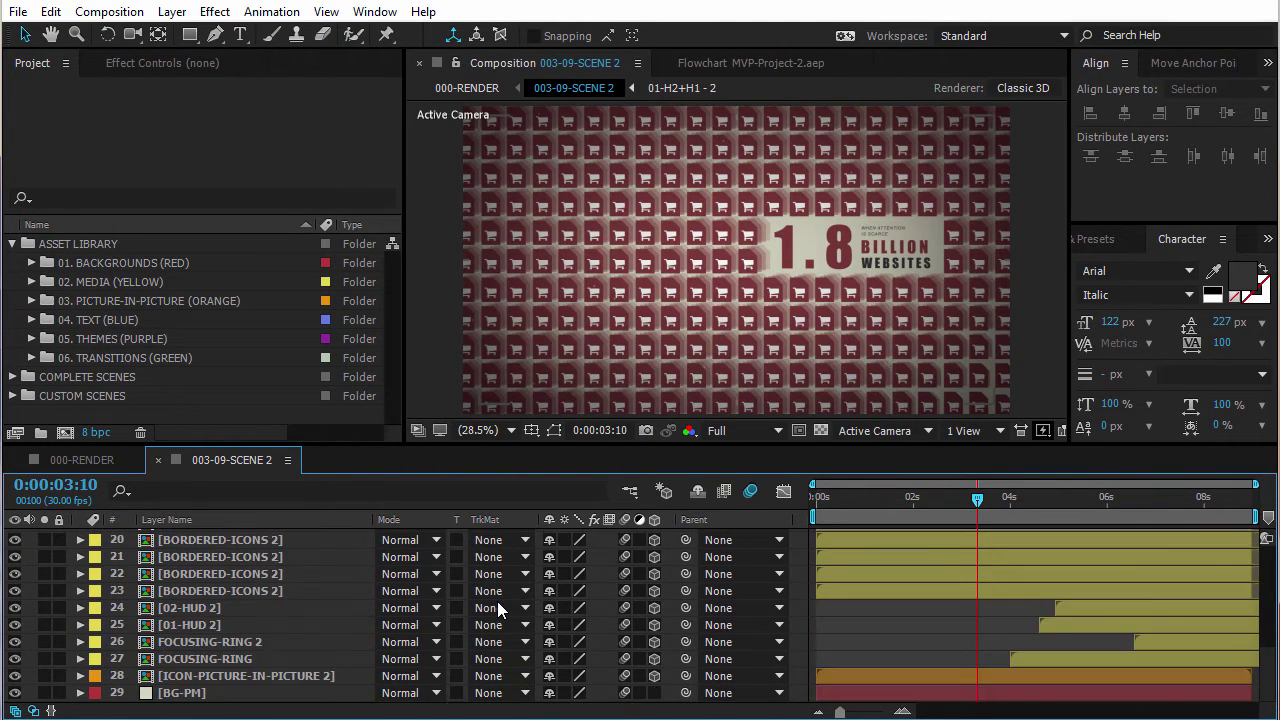
Compare the 02. MEDIA (YELLOW) asset folder and its ICONS subfolder with the yellow BORDERED-ICONS 2 layers in the scene
{"action": "left_click", "coordinate": [110, 359]}
{"action": "left_click", "coordinate": [90, 319]}
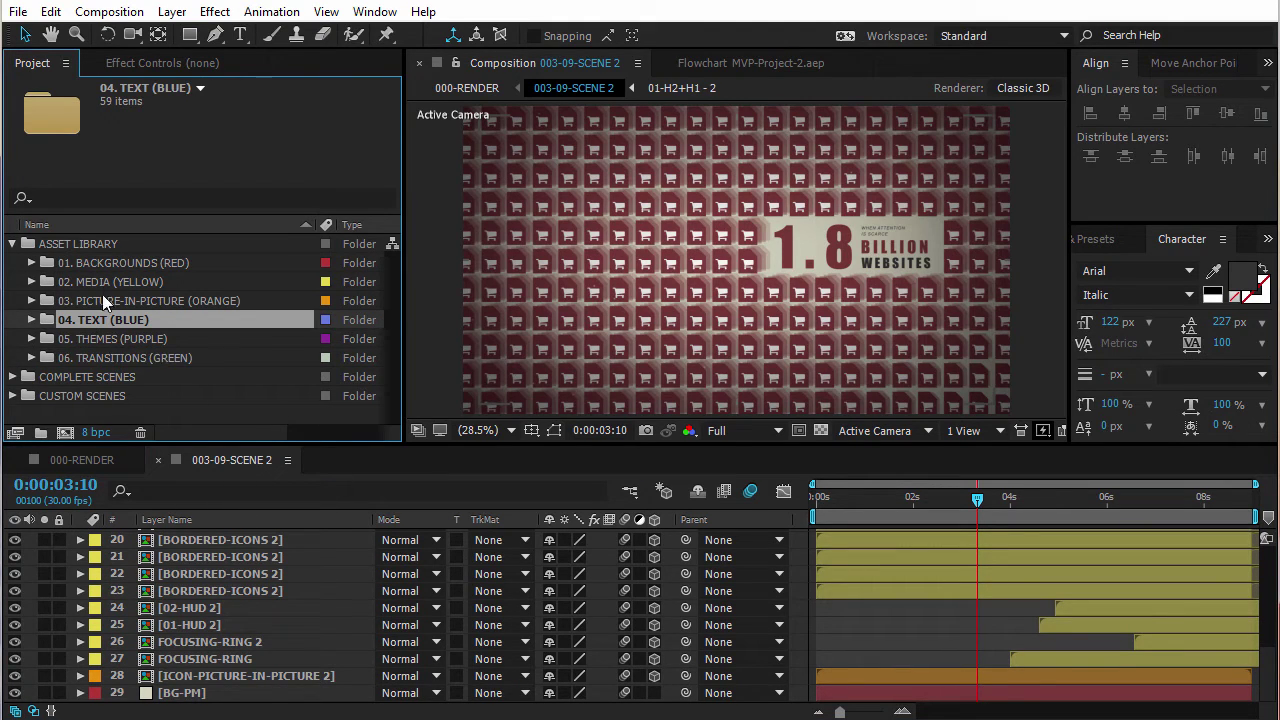
{"action": "left_click", "coordinate": [80, 283]}
{"action": "left_click", "coordinate": [32, 284]}
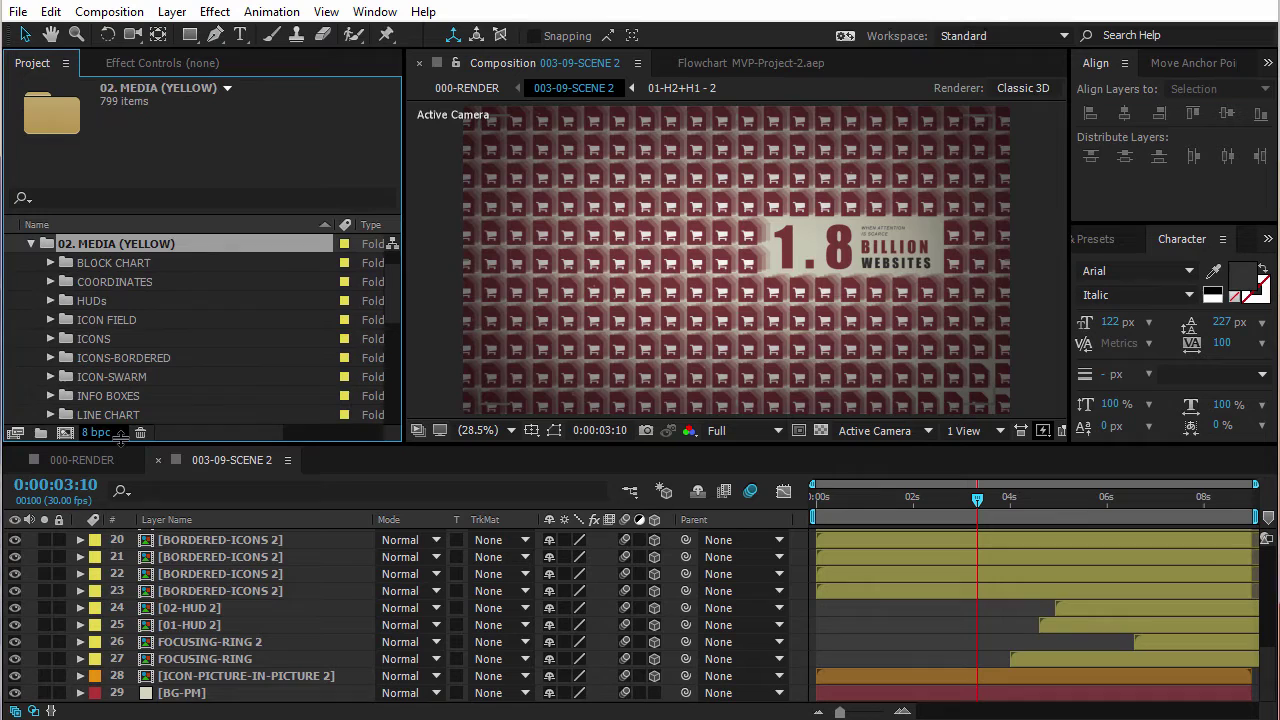
{"action": "left_click", "coordinate": [100, 340]}
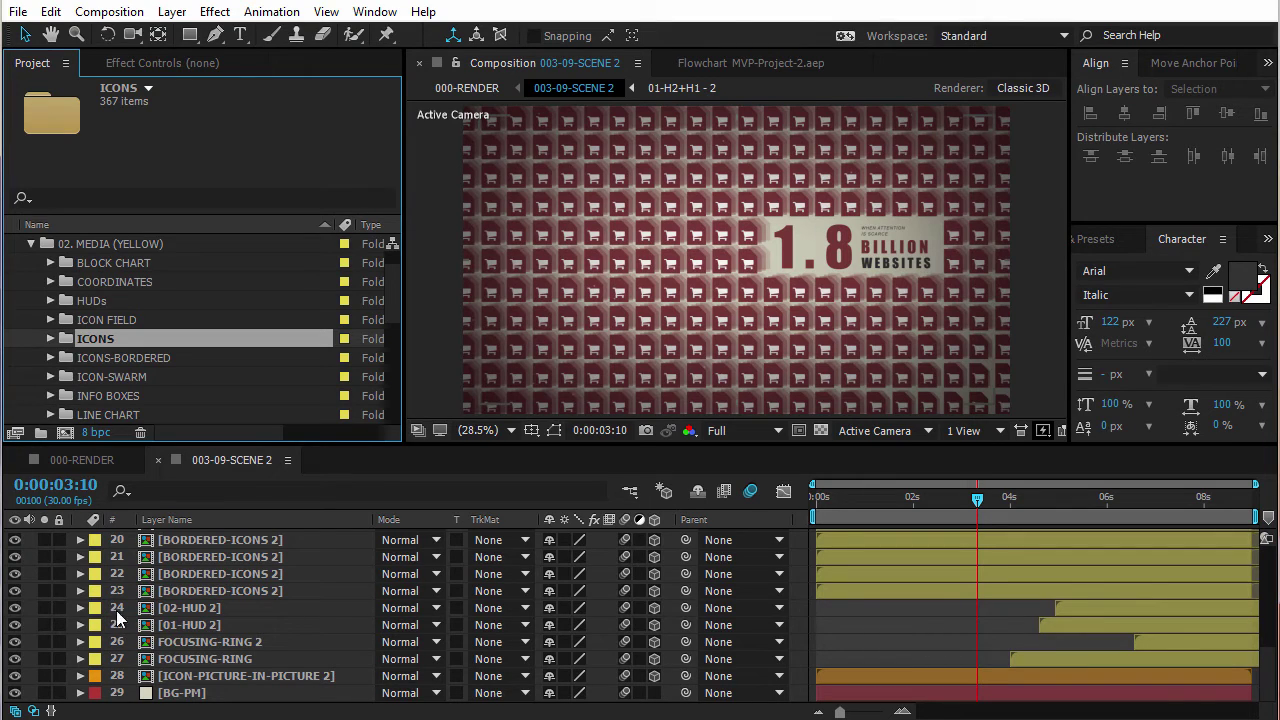
{"action": "left_click", "coordinate": [183, 608]}
{"action": "left_click", "coordinate": [183, 590]}
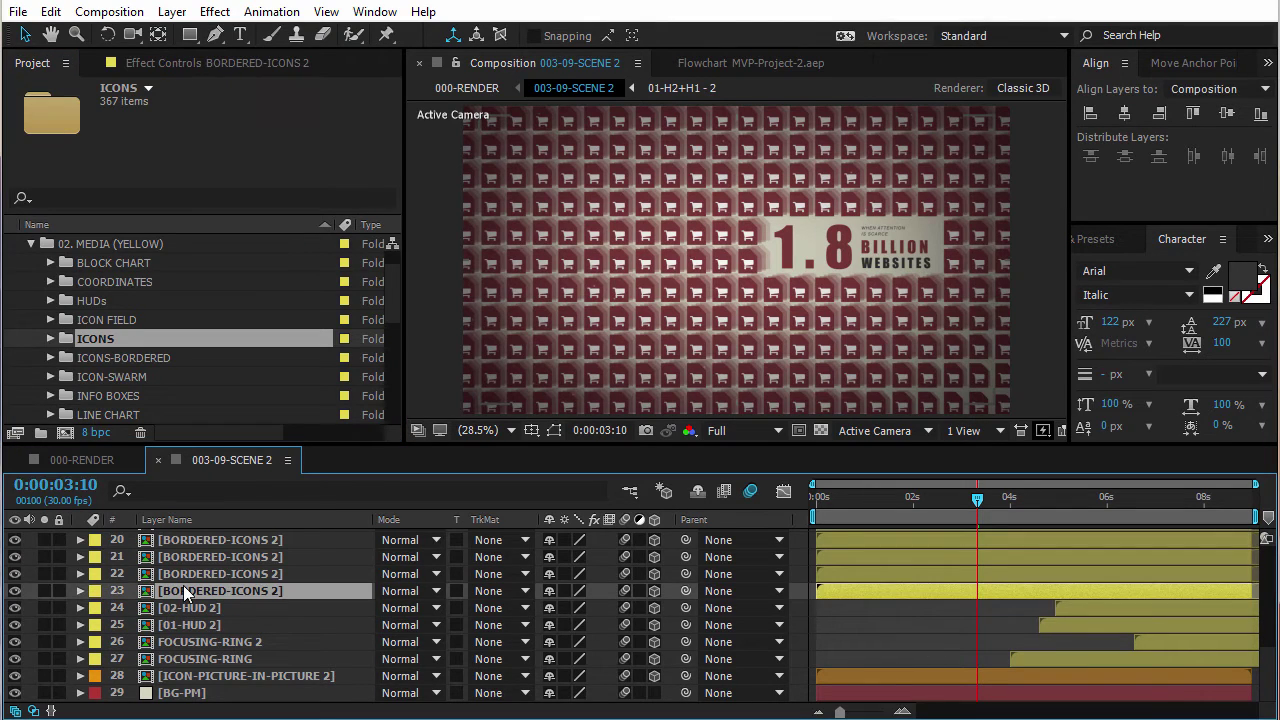
{"action": "left_click", "coordinate": [31, 244]}
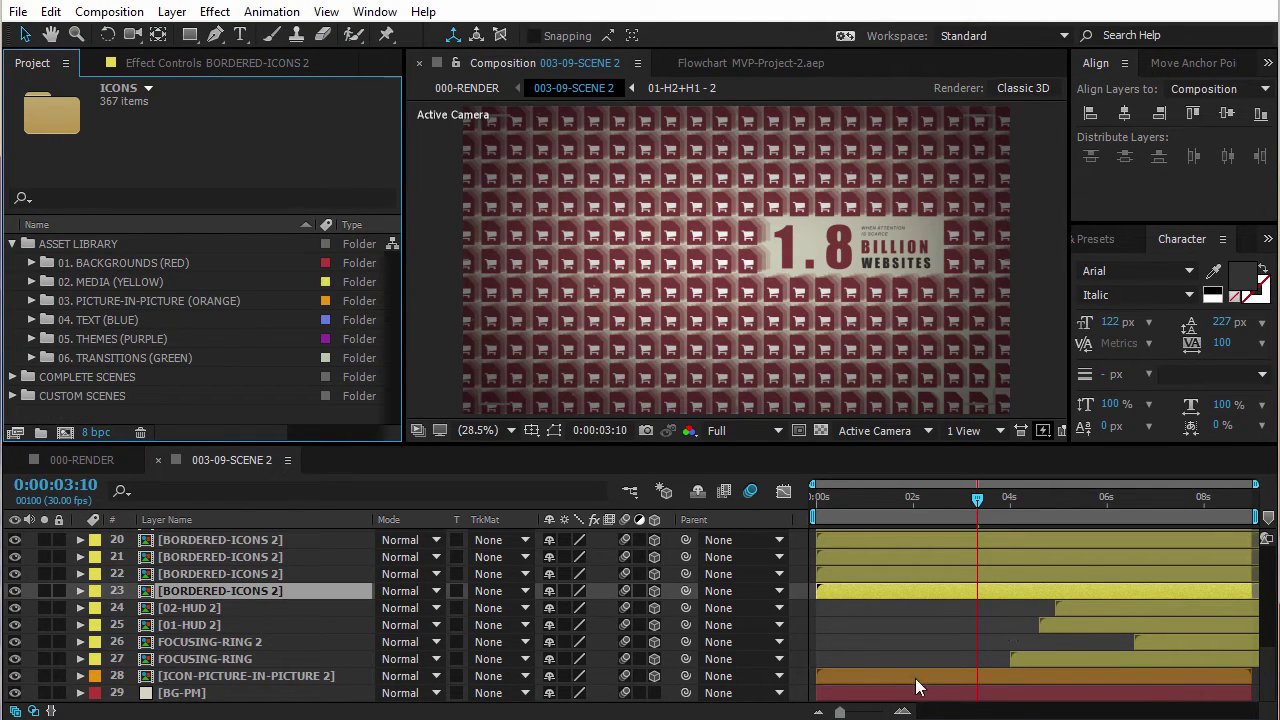
Match the ICON-PICTURE-IN-PICTURE 2 and 01-H2+H1 - 3 layers to the 03. PICTURE-IN-PICTURE (ORANGE) and 04. TEXT (BLUE) asset folders
{"action": "left_click", "coordinate": [165, 677]}
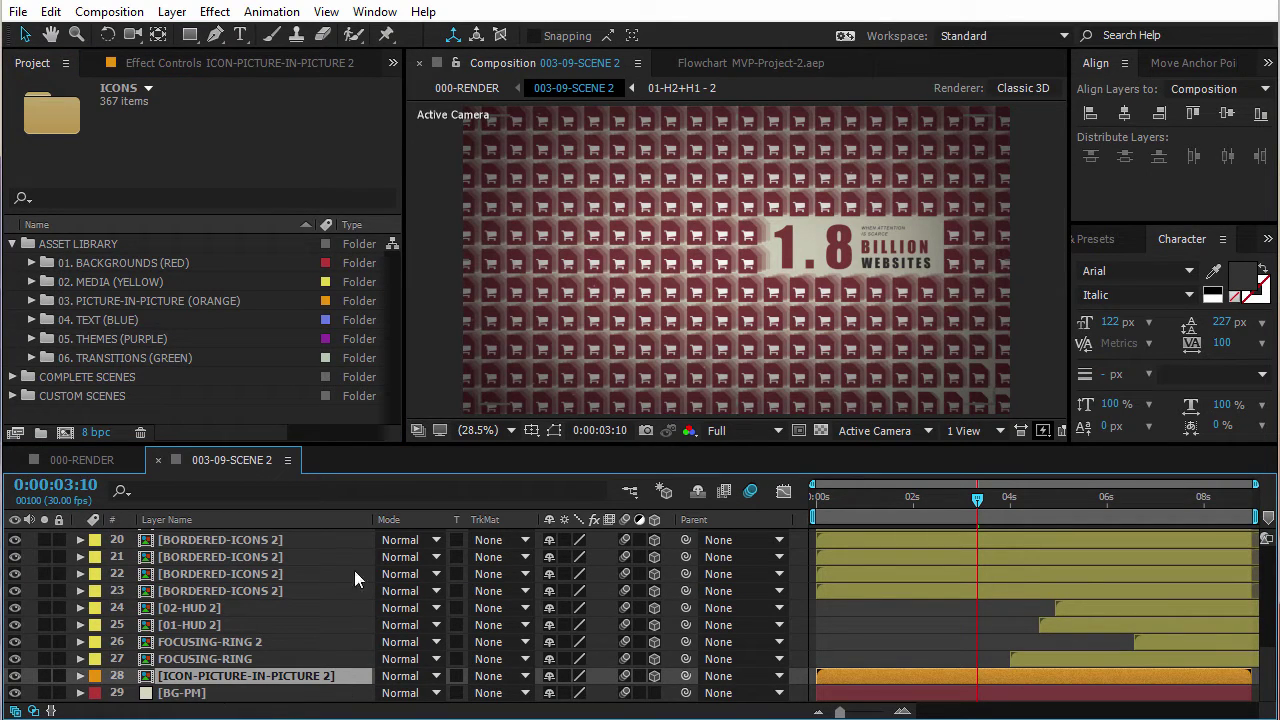
{"action": "left_click", "coordinate": [198, 301]}
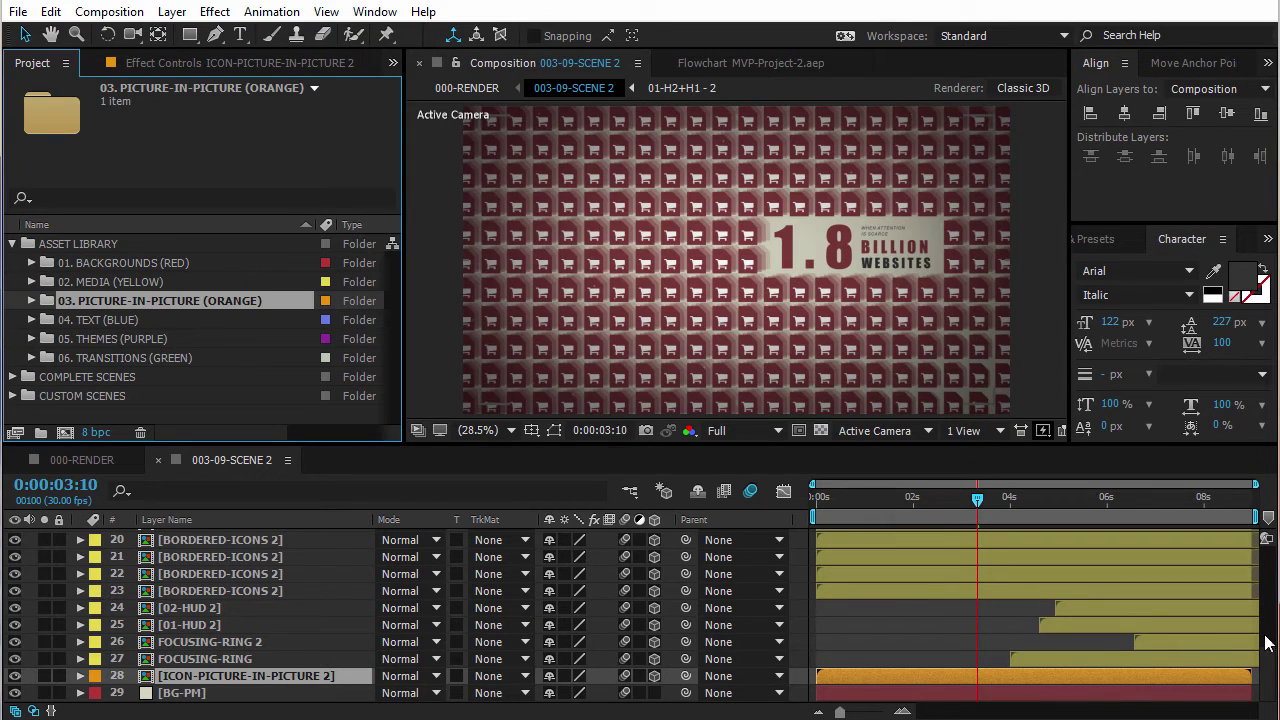
{"action": "left_click_drag", "start_coordinate": [1275, 697], "coordinate": [1270, 590]}
{"action": "left_click", "coordinate": [278, 605]}
{"action": "left_click", "coordinate": [273, 589]}
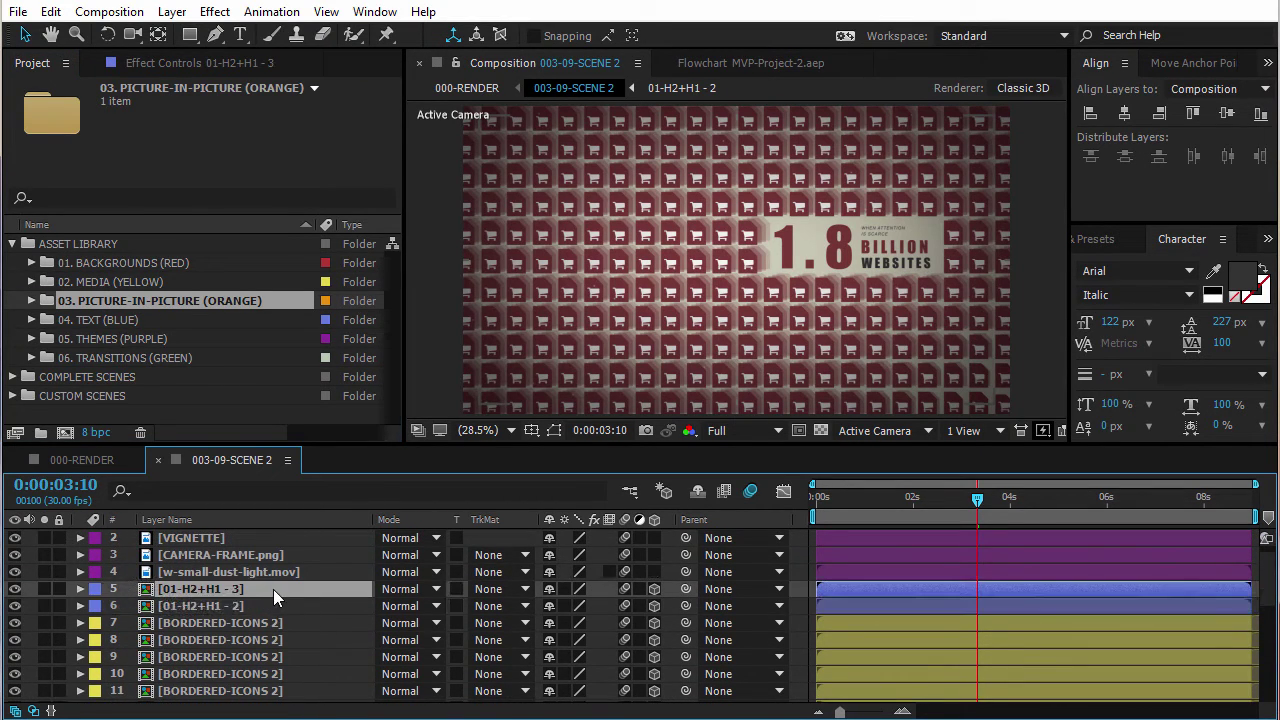
{"action": "left_click", "coordinate": [110, 320]}
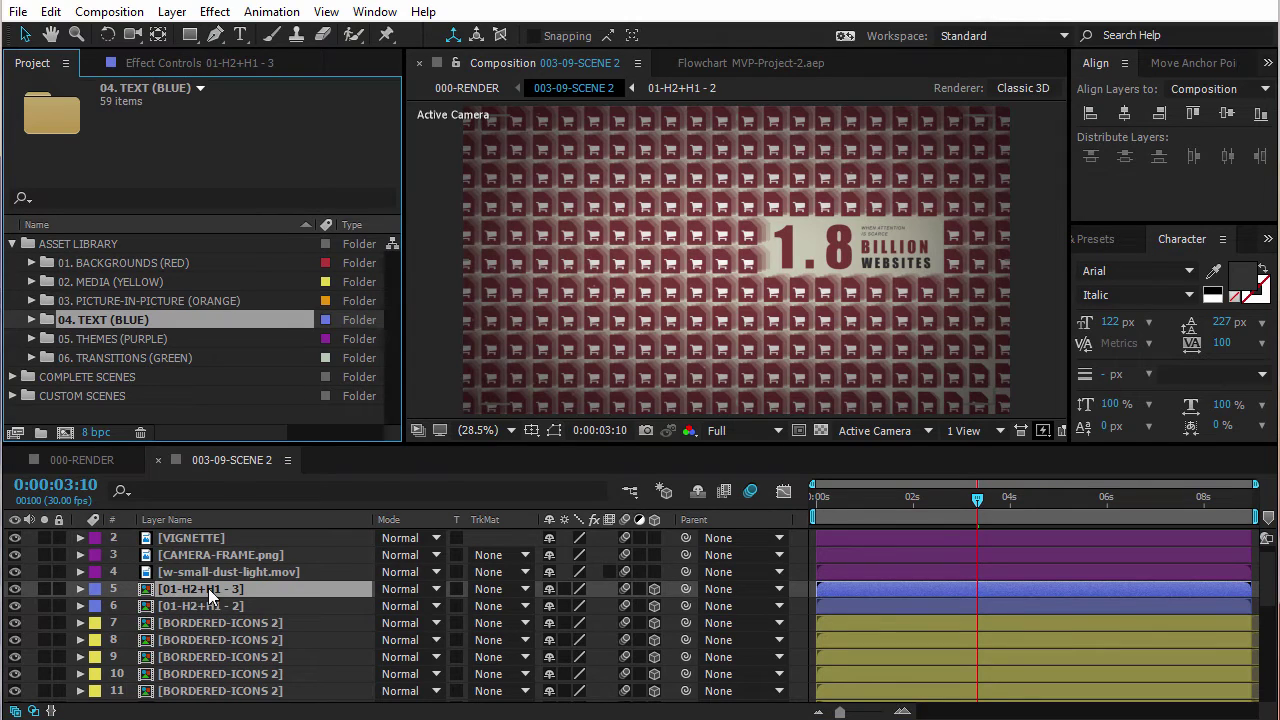
Compare the purple dust-light, camera frame and vignette layers with the contents of the 05. THEMES (PURPLE) asset folder
{"action": "left_click", "coordinate": [215, 571]}
{"action": "left_click", "coordinate": [214, 554]}
{"action": "left_click", "coordinate": [214, 538]}
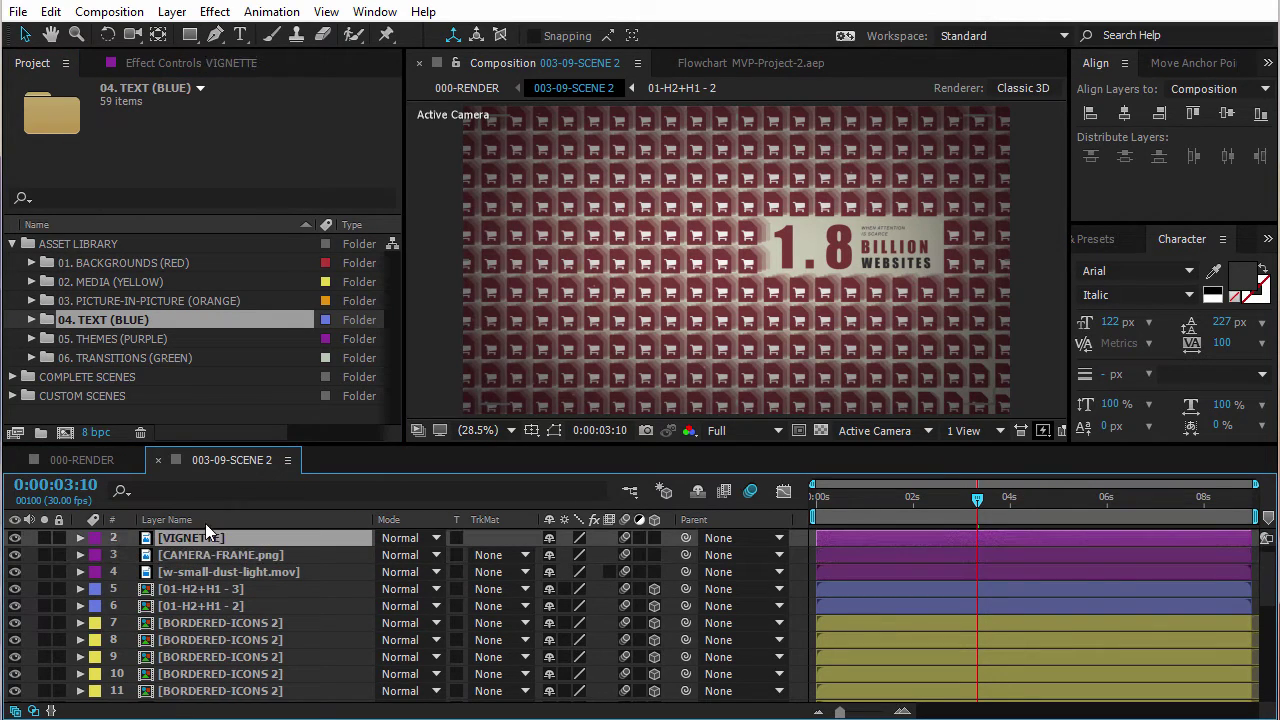
{"action": "left_click", "coordinate": [136, 339]}
{"action": "left_click", "coordinate": [31, 339]}
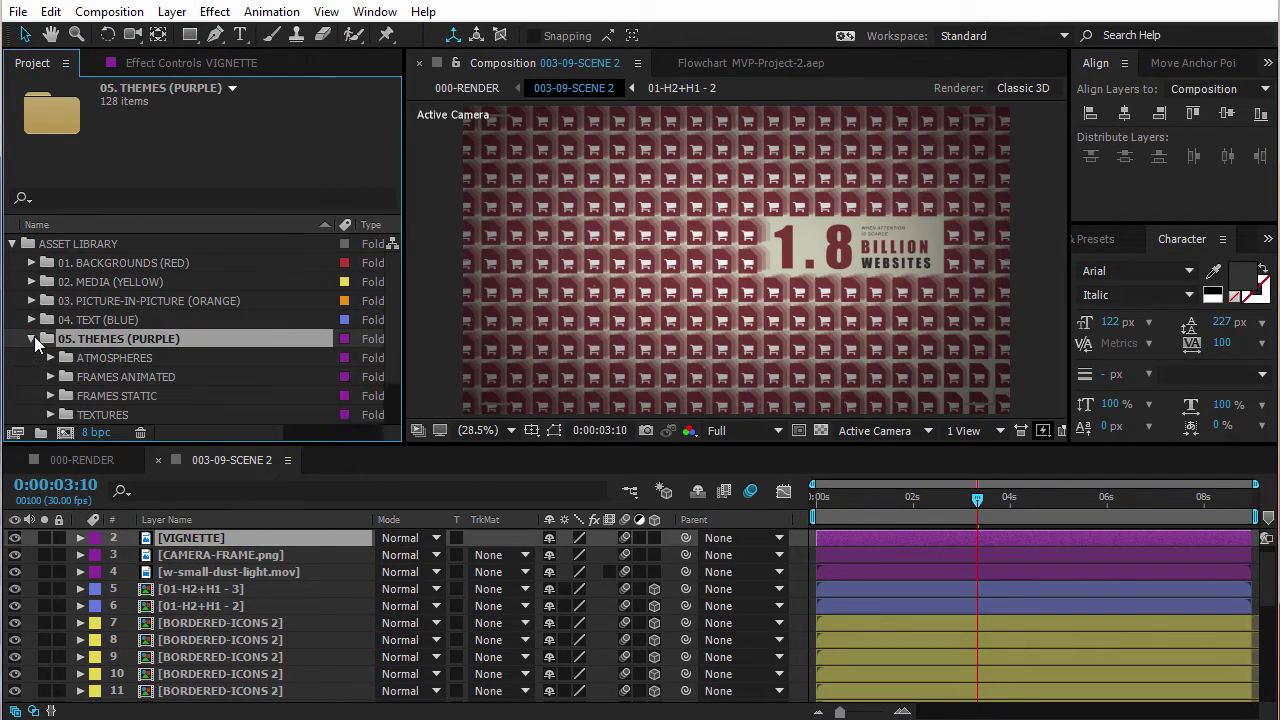
{"action": "left_click", "coordinate": [31, 339]}
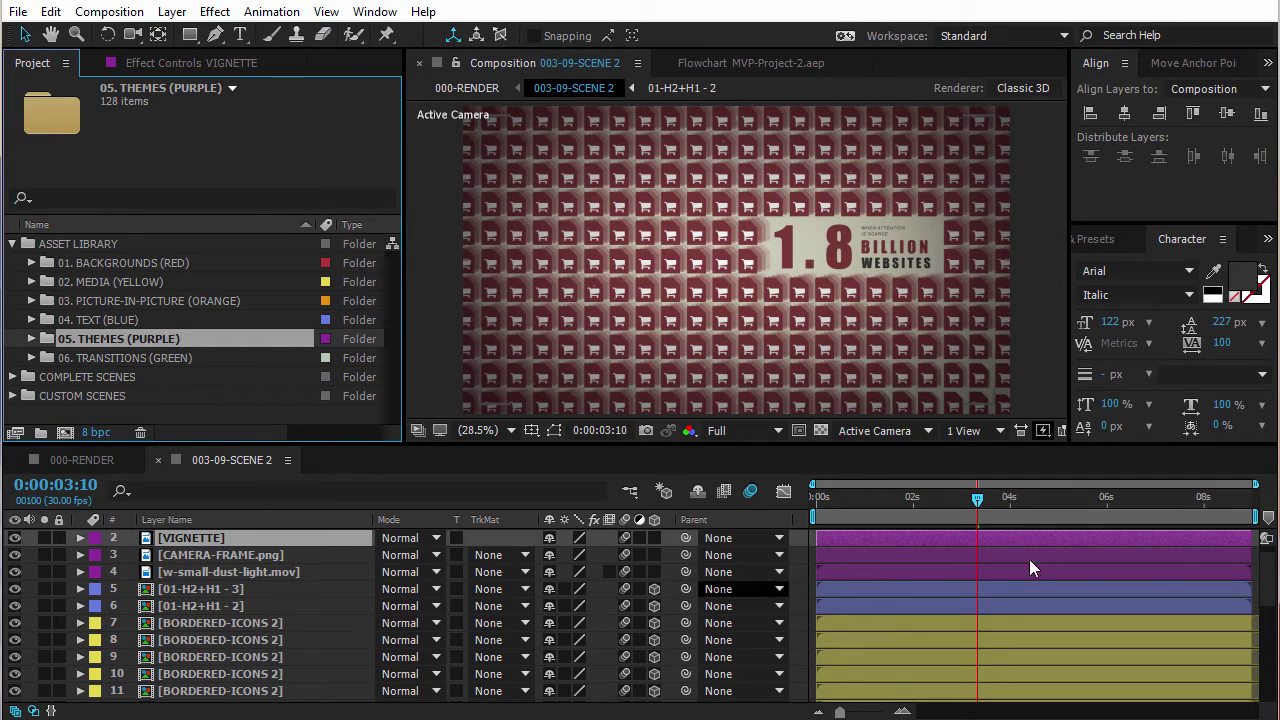
{"action": "scroll", "coordinate": [1250, 600], "scroll_direction": "down", "scroll_amount": 3}
{"action": "scroll", "coordinate": [1248, 610], "scroll_direction": "up", "scroll_amount": 5}
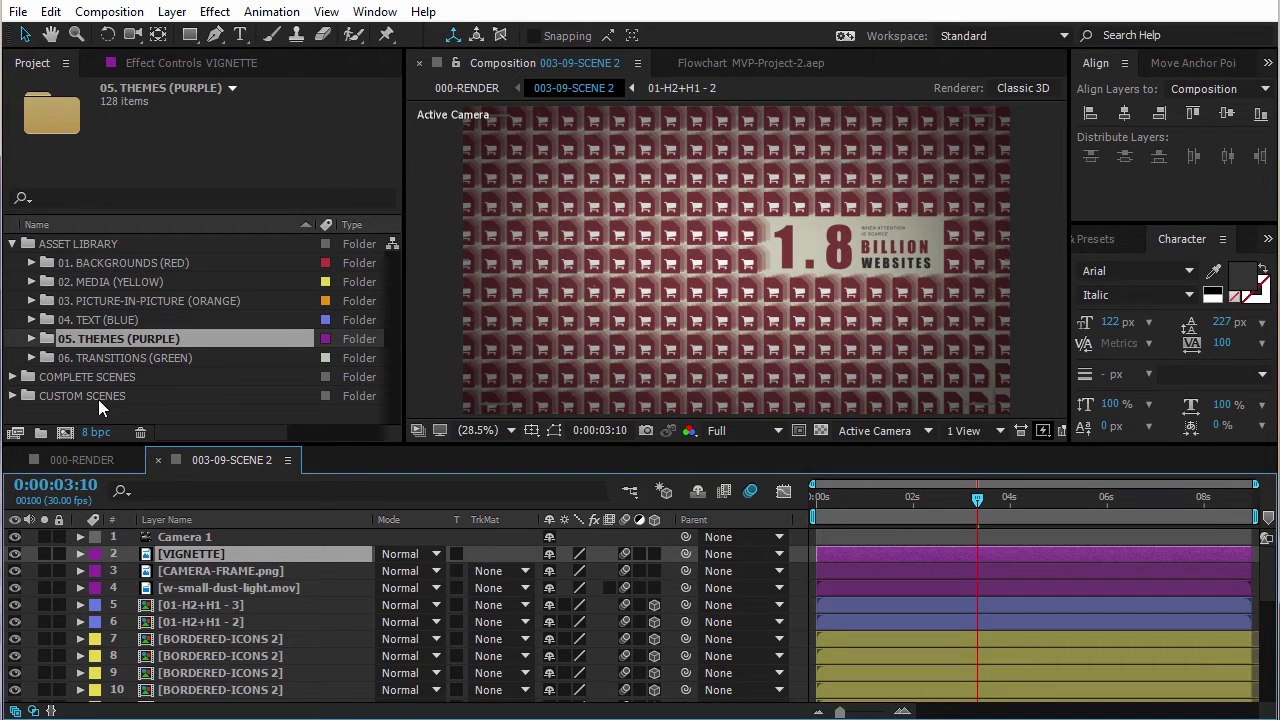
Open 012-09-SCENE from the 09-SECOND folder of the custom scenes and preview its animation from the start
{"action": "left_click", "coordinate": [20, 395]}
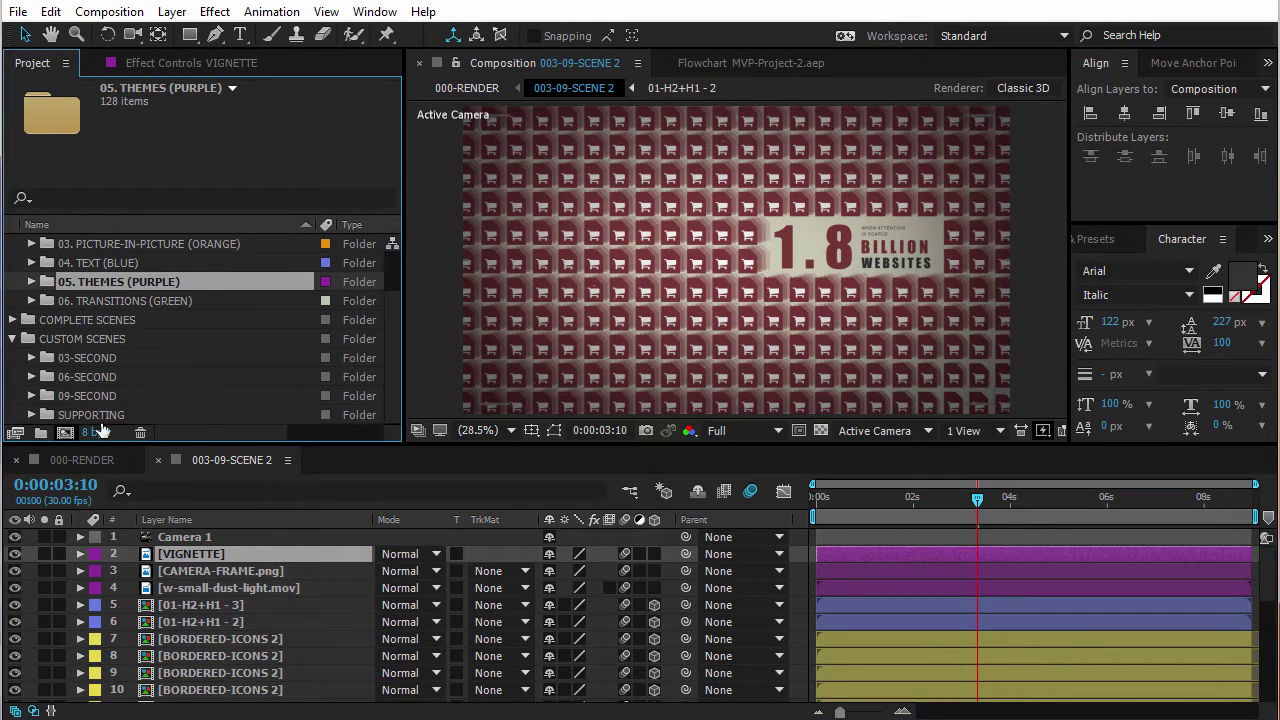
{"action": "left_click", "coordinate": [31, 396]}
{"action": "double_click", "coordinate": [113, 359]}
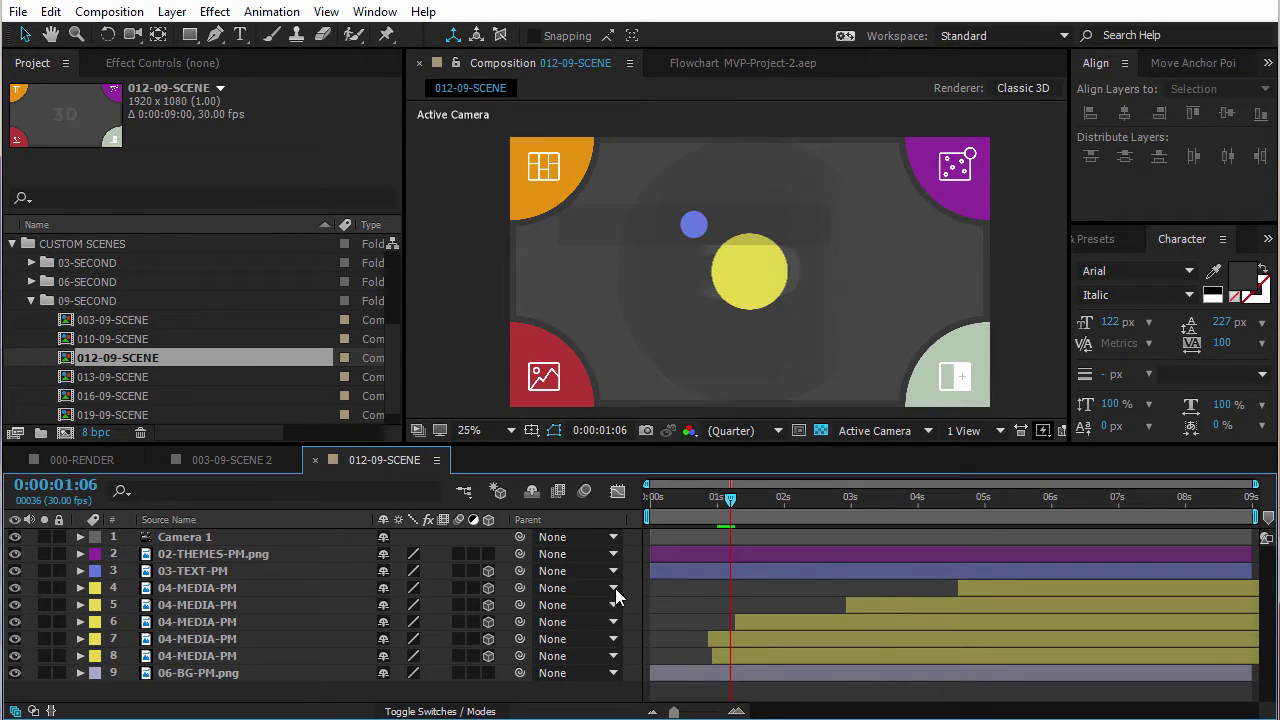
{"action": "left_click_drag", "start_coordinate": [804, 500], "coordinate": [611, 509]}
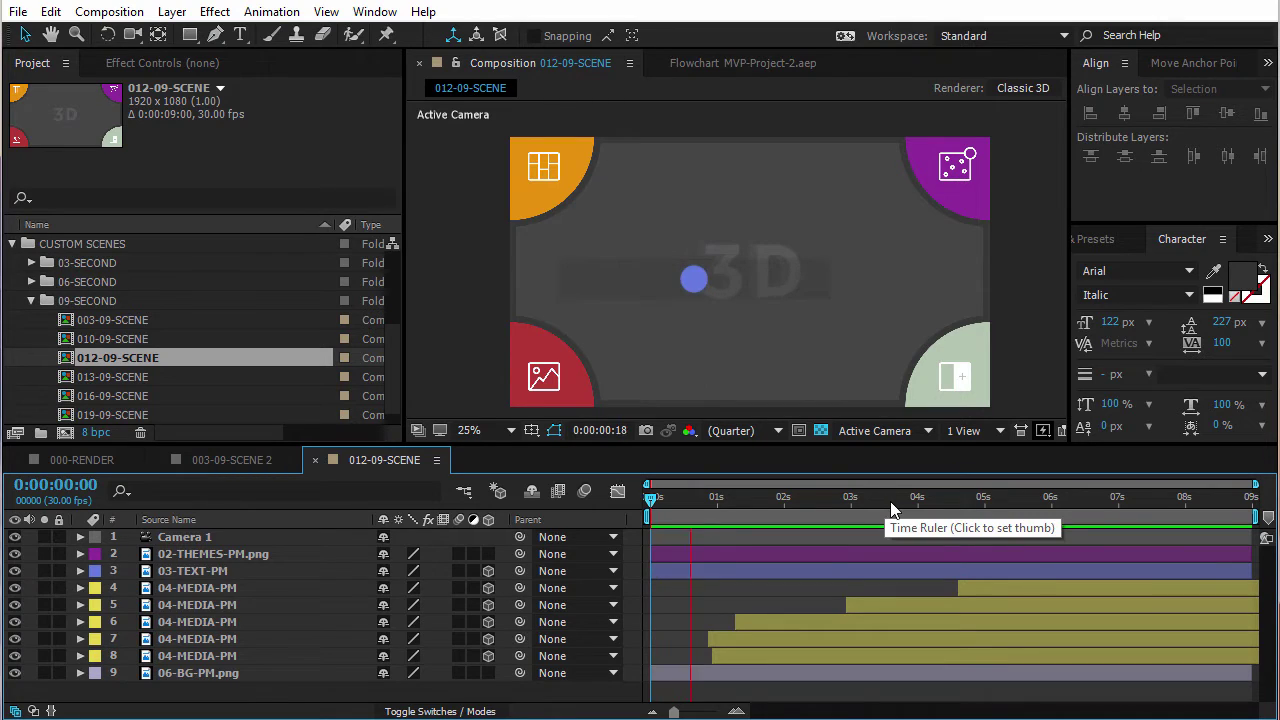
{"action": "left_click_drag", "start_coordinate": [856, 506], "coordinate": [835, 500]}
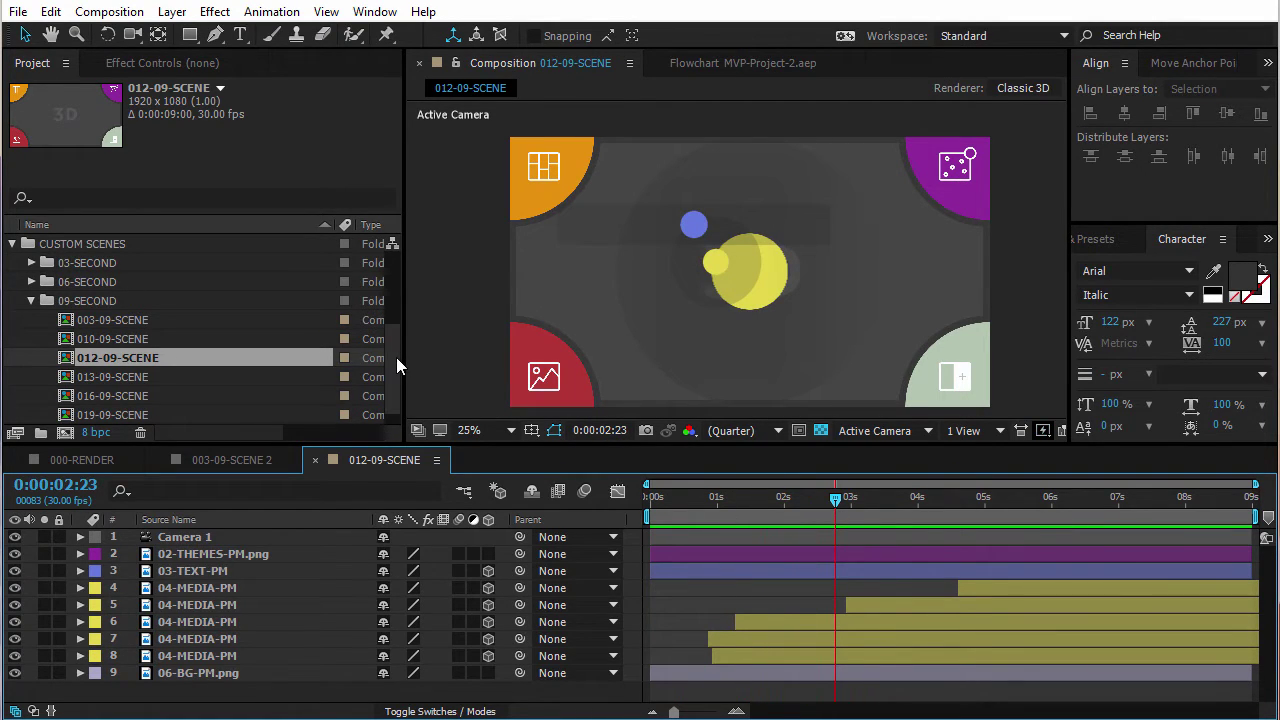
Expand the 04. TEXT (BLUE) folder in the asset library and select its LETTER-PRESETS-OUT subfolder
{"action": "left_click_drag", "start_coordinate": [396, 357], "coordinate": [386, 272]}
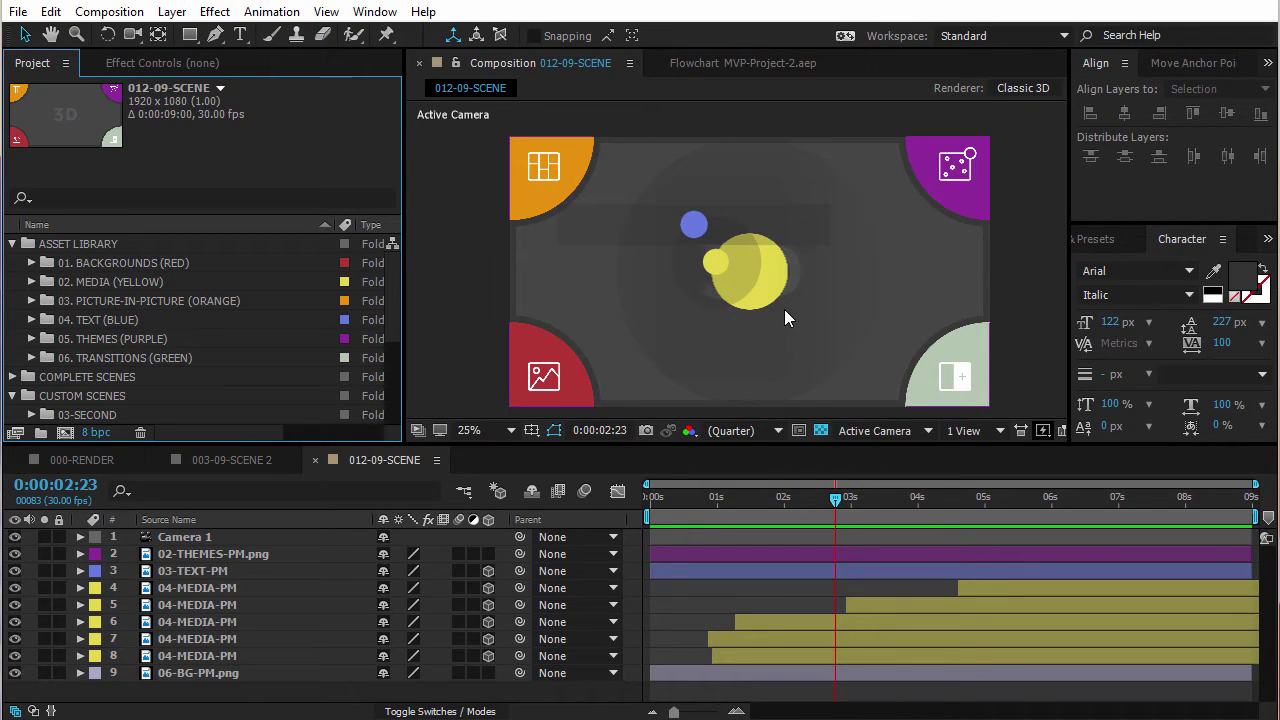
{"action": "left_click", "coordinate": [100, 319]}
{"action": "left_click", "coordinate": [30, 320]}
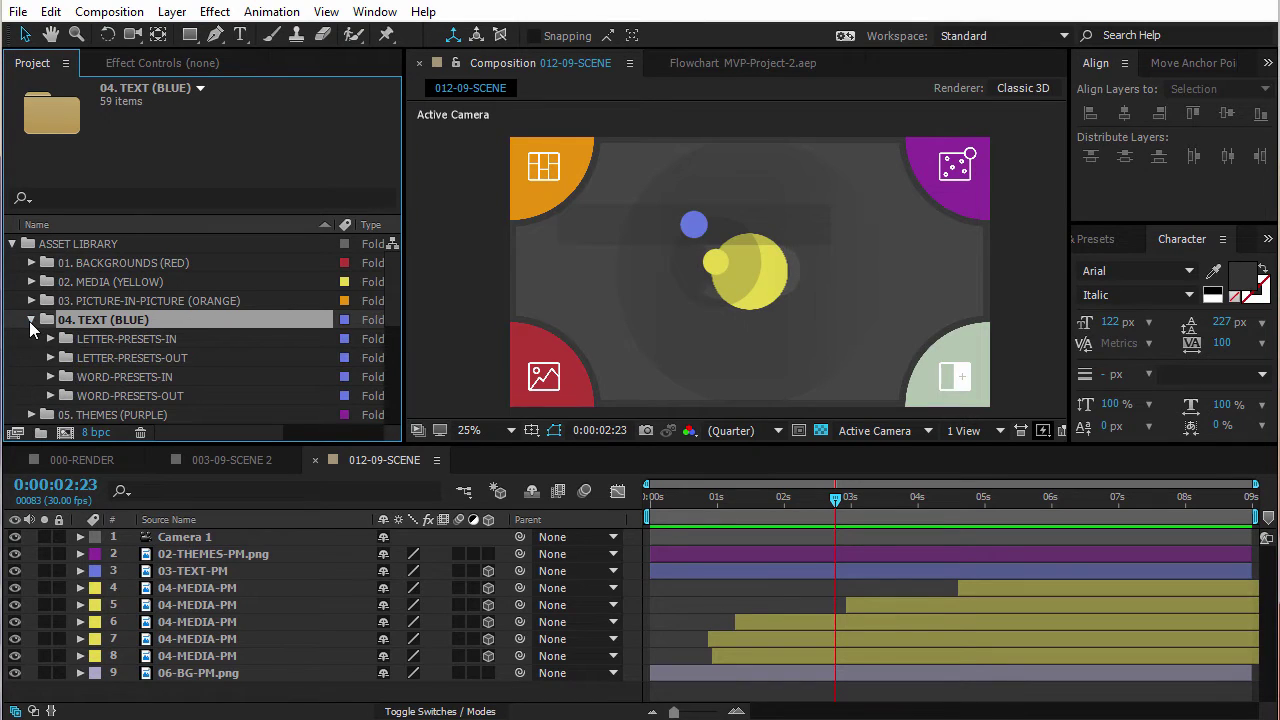
{"action": "left_click", "coordinate": [126, 360]}
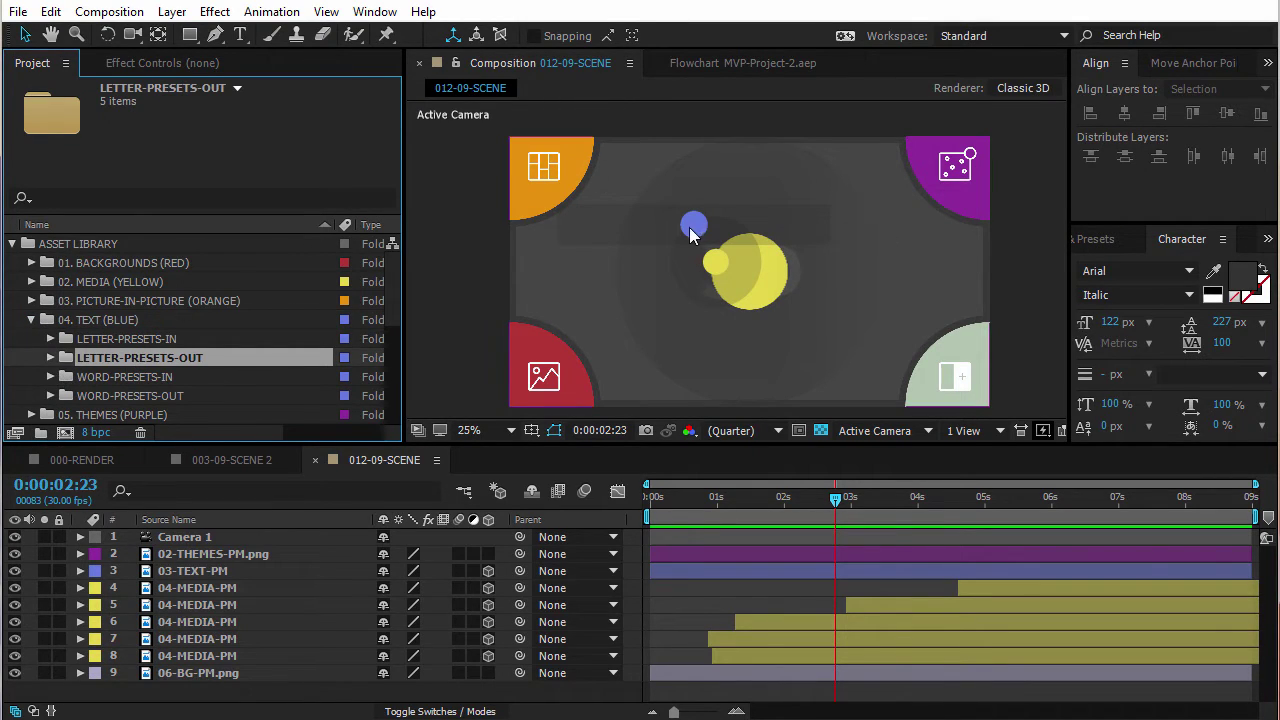
Play 012-09-SCENE from the first frame to check the blue text placeholder's motion, stopping at 0:00:02:04
{"action": "left_click_drag", "start_coordinate": [820, 497], "coordinate": [652, 500]}
{"action": "key", "text": "space"}
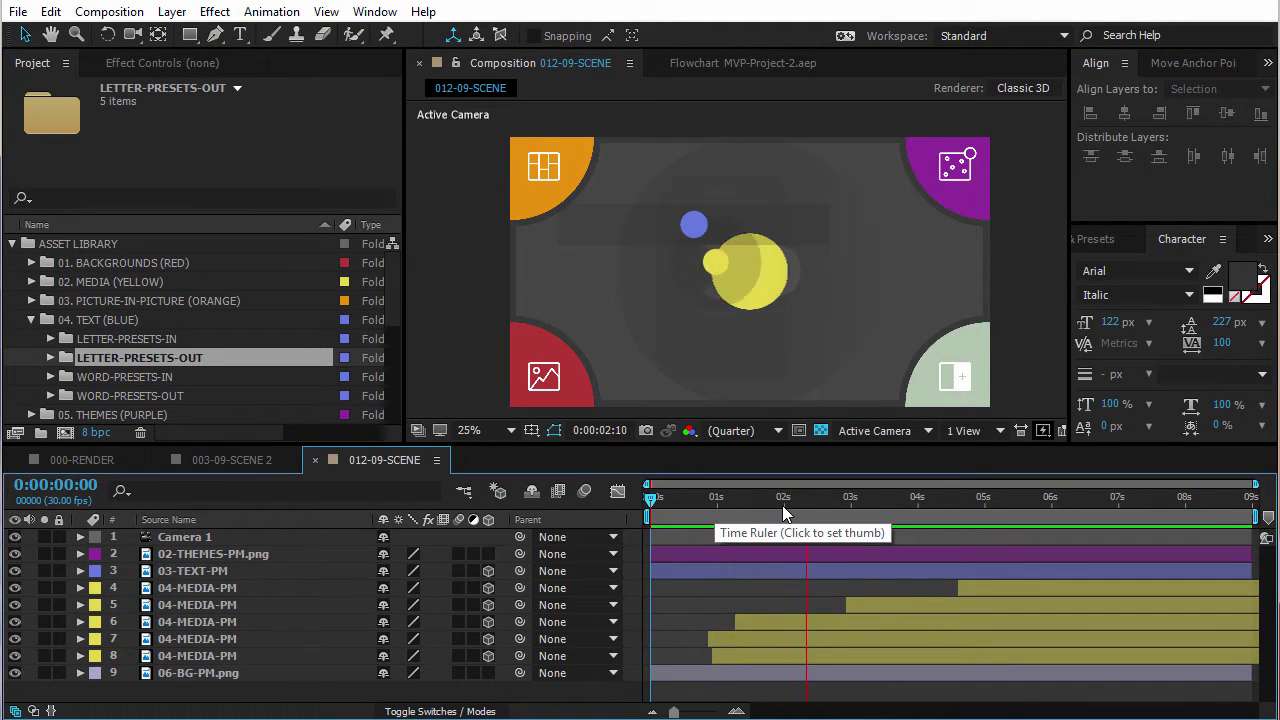
{"action": "left_click_drag", "start_coordinate": [783, 506], "coordinate": [793, 506]}
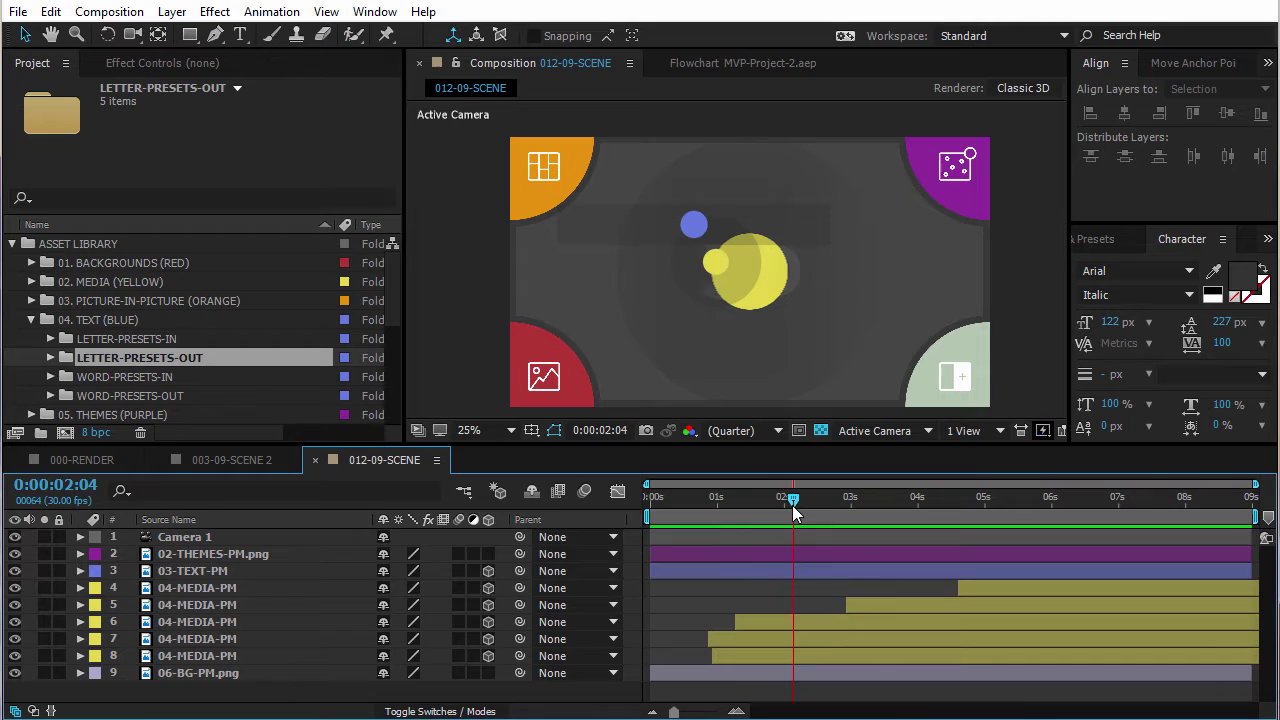
Replace the 03-TEXT-PM placeholder layer in 012-09-SCENE with the LETTER-COPTER composition from the LETTER-PRESETS-IN folder
{"action": "left_click", "coordinate": [112, 338]}
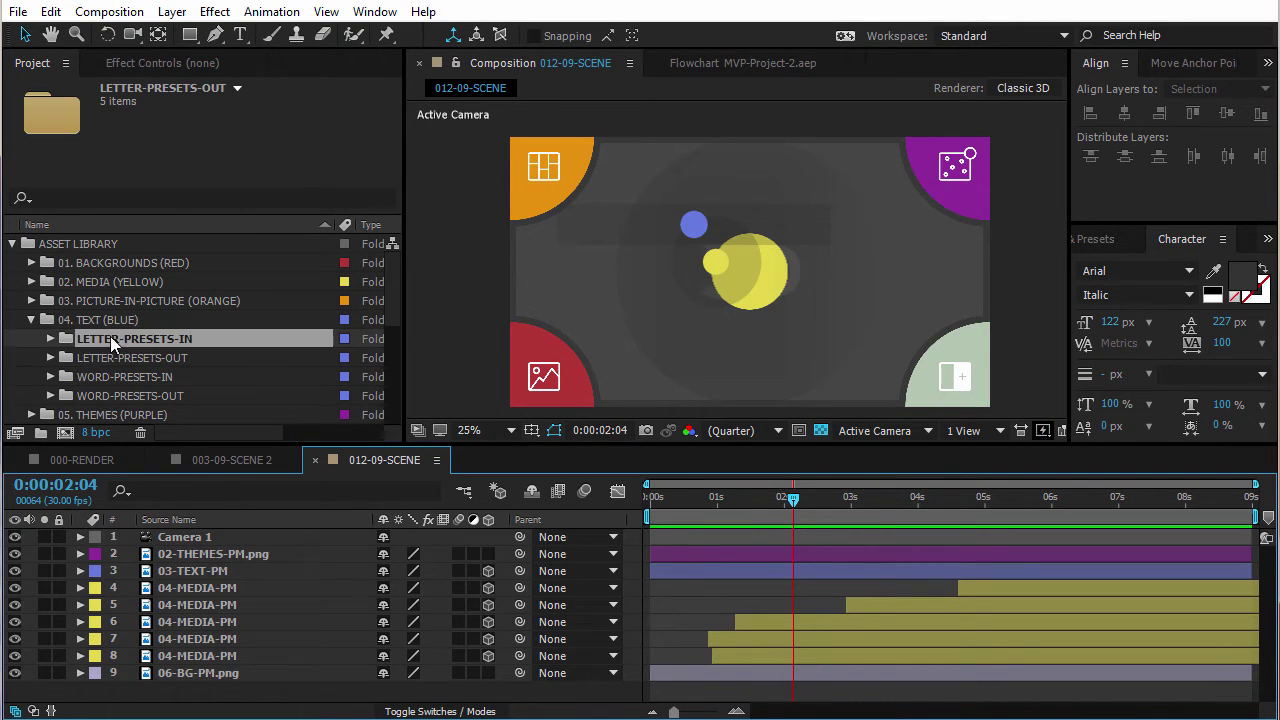
{"action": "left_click", "coordinate": [51, 338]}
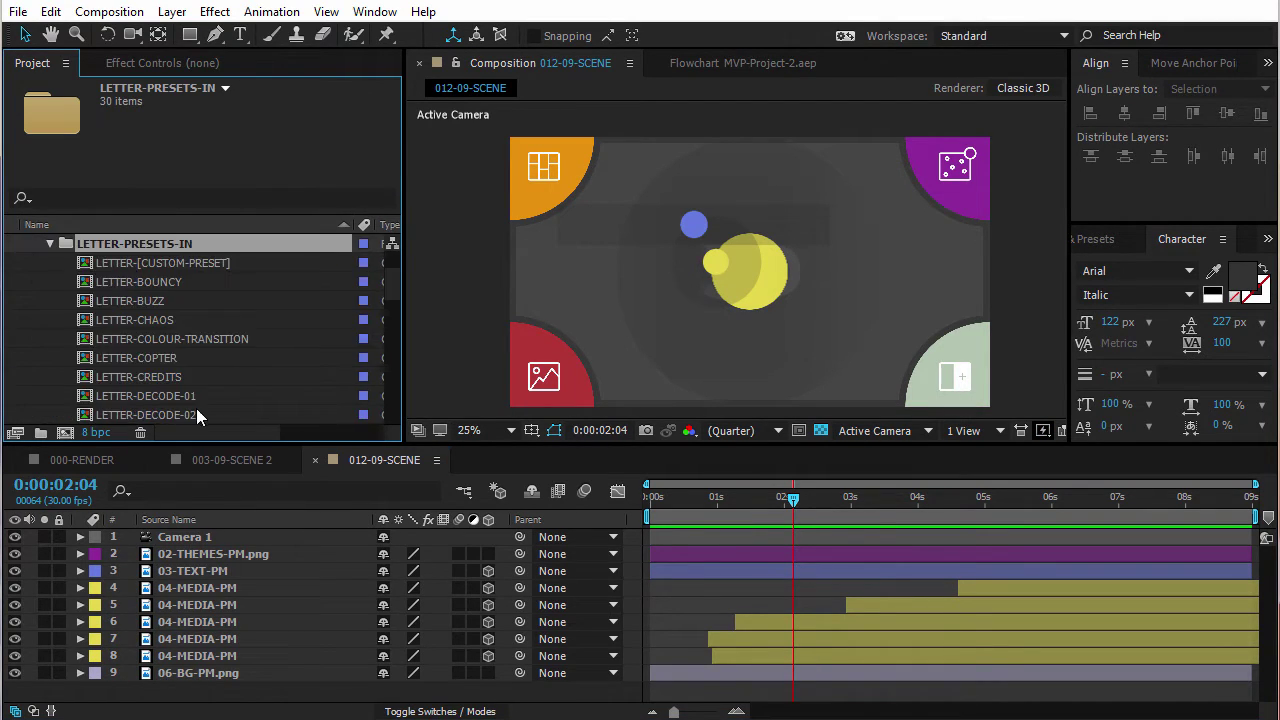
{"action": "left_click", "coordinate": [133, 355]}
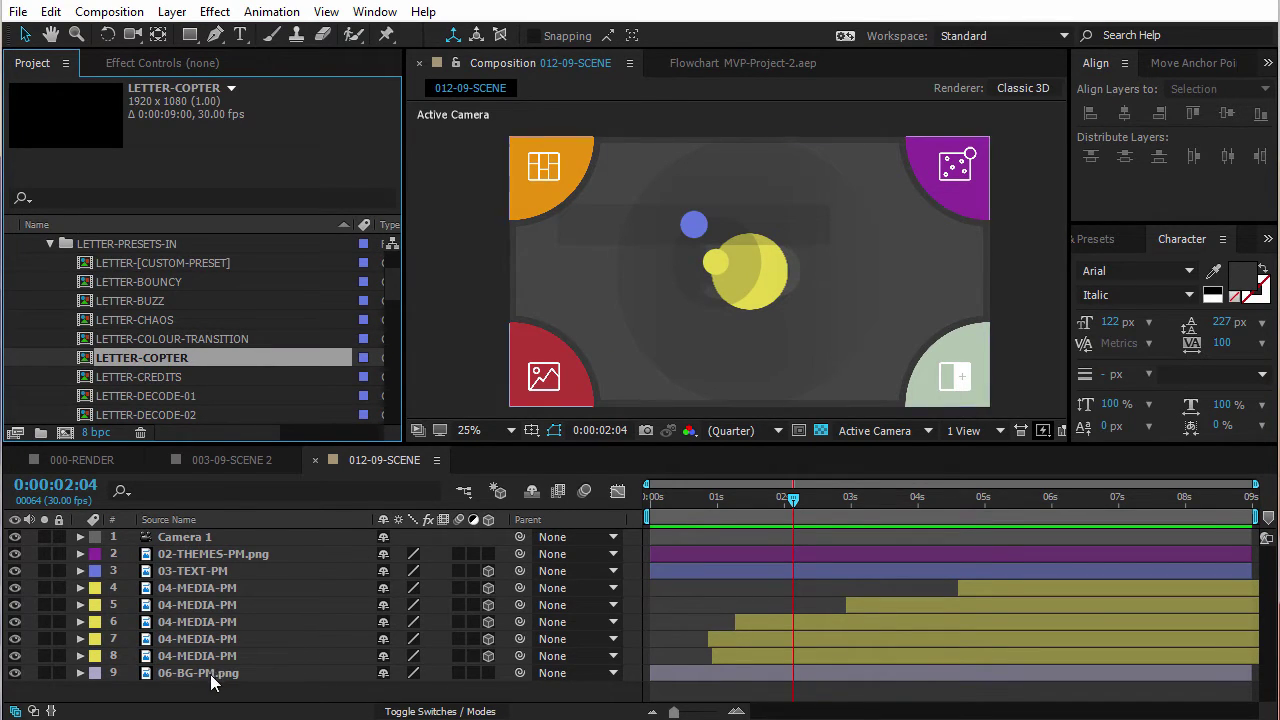
{"action": "left_click", "coordinate": [188, 571]}
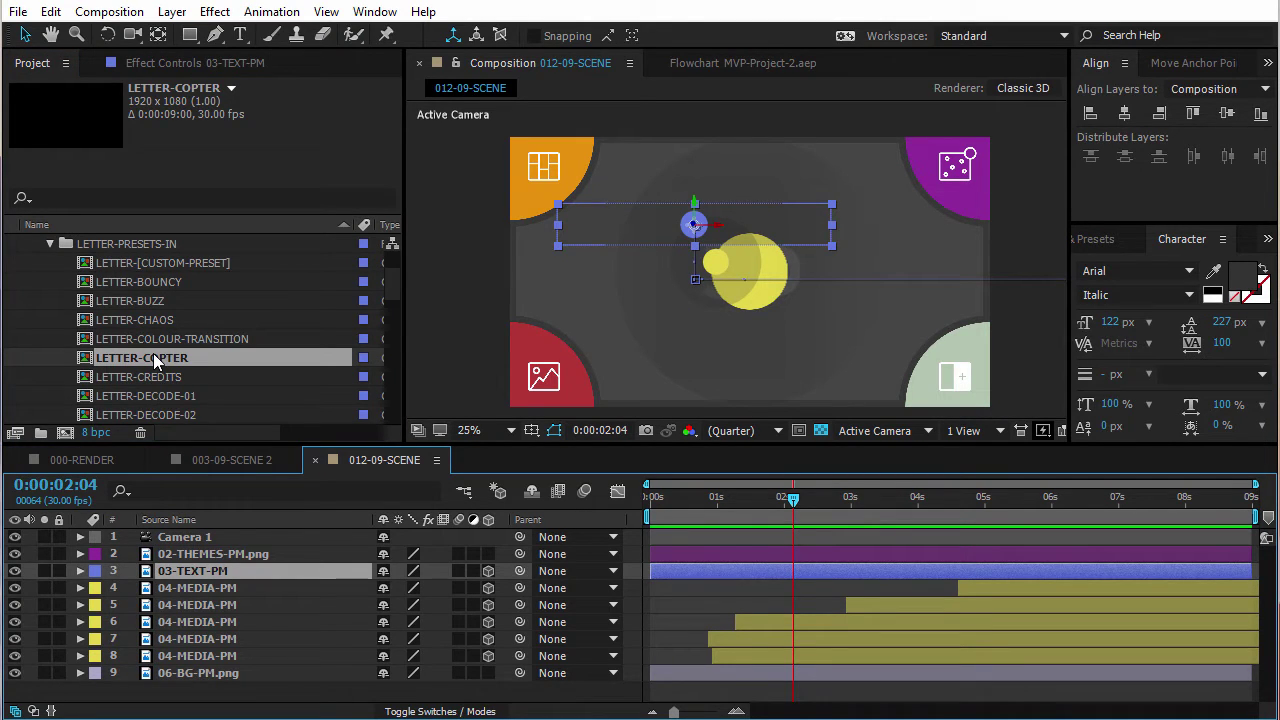
{"action": "left_click_drag", "start_coordinate": [155, 362], "coordinate": [199, 566]}
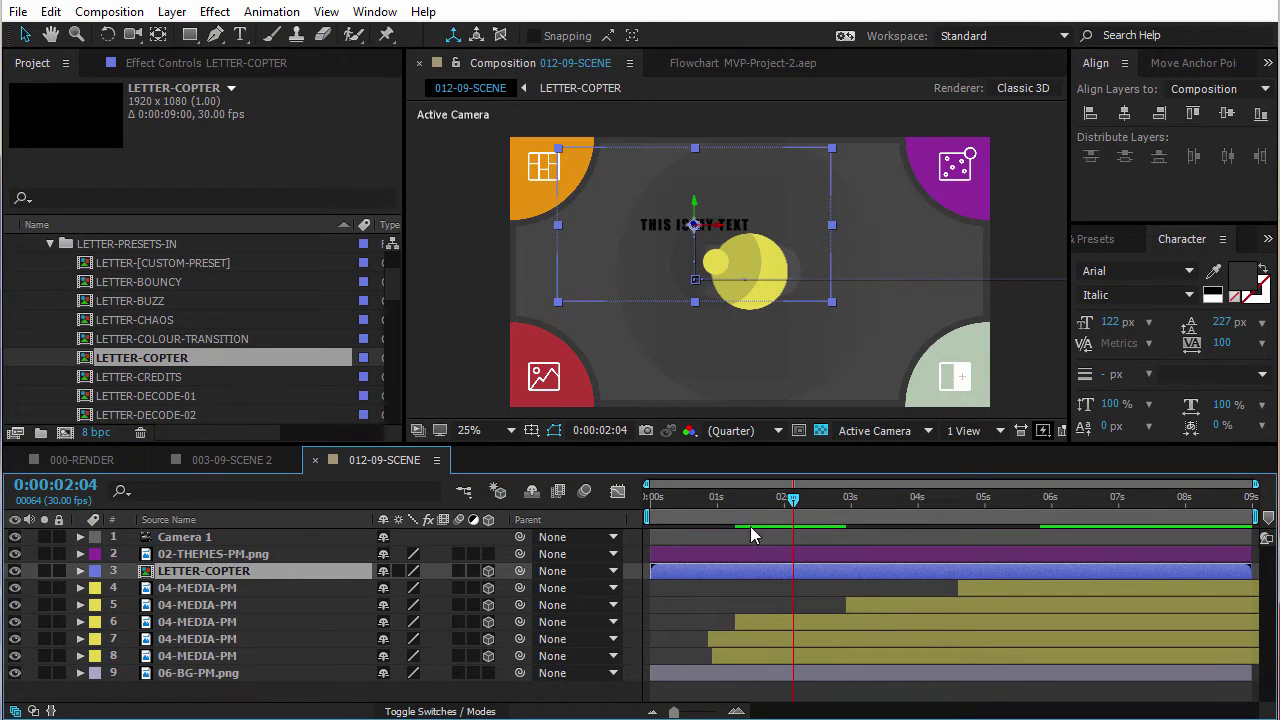
Preview the LETTER-COPTER text animation from near the start of the scene and stop at 0:00:02:01
{"action": "left_click_drag", "start_coordinate": [748, 498], "coordinate": [656, 481]}
{"action": "key", "text": "space"}
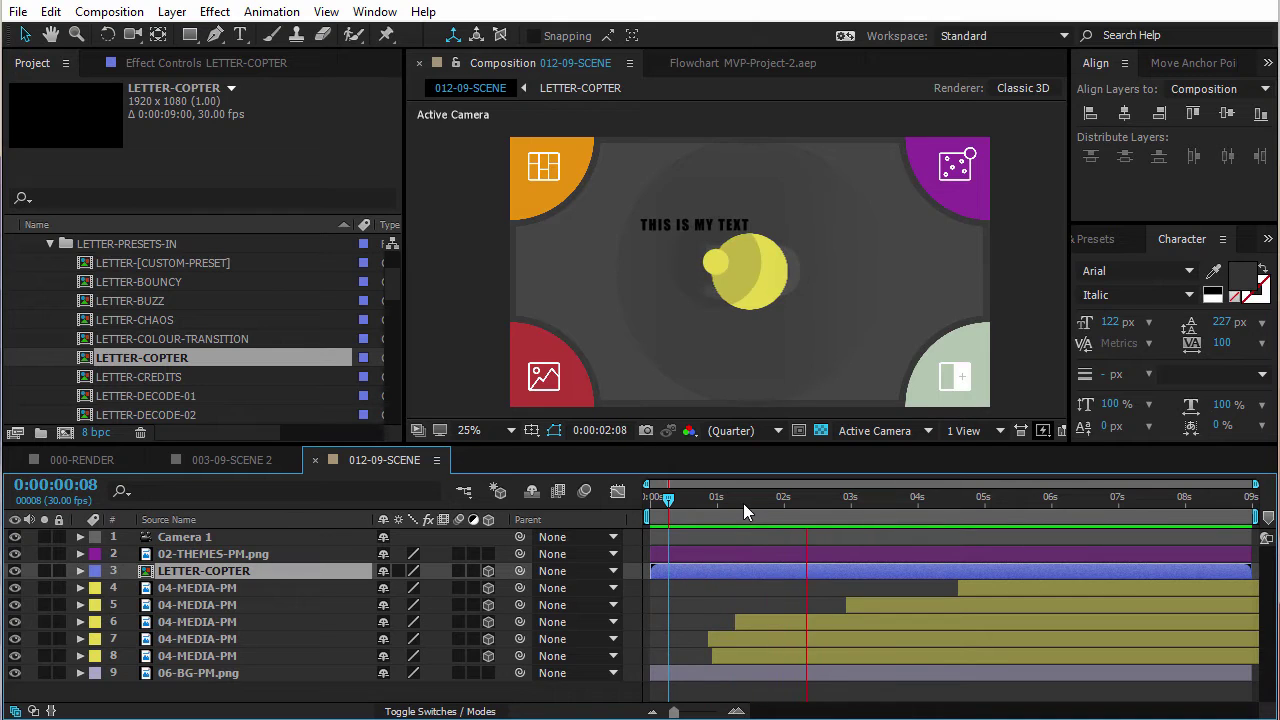
{"action": "key", "text": "space"}
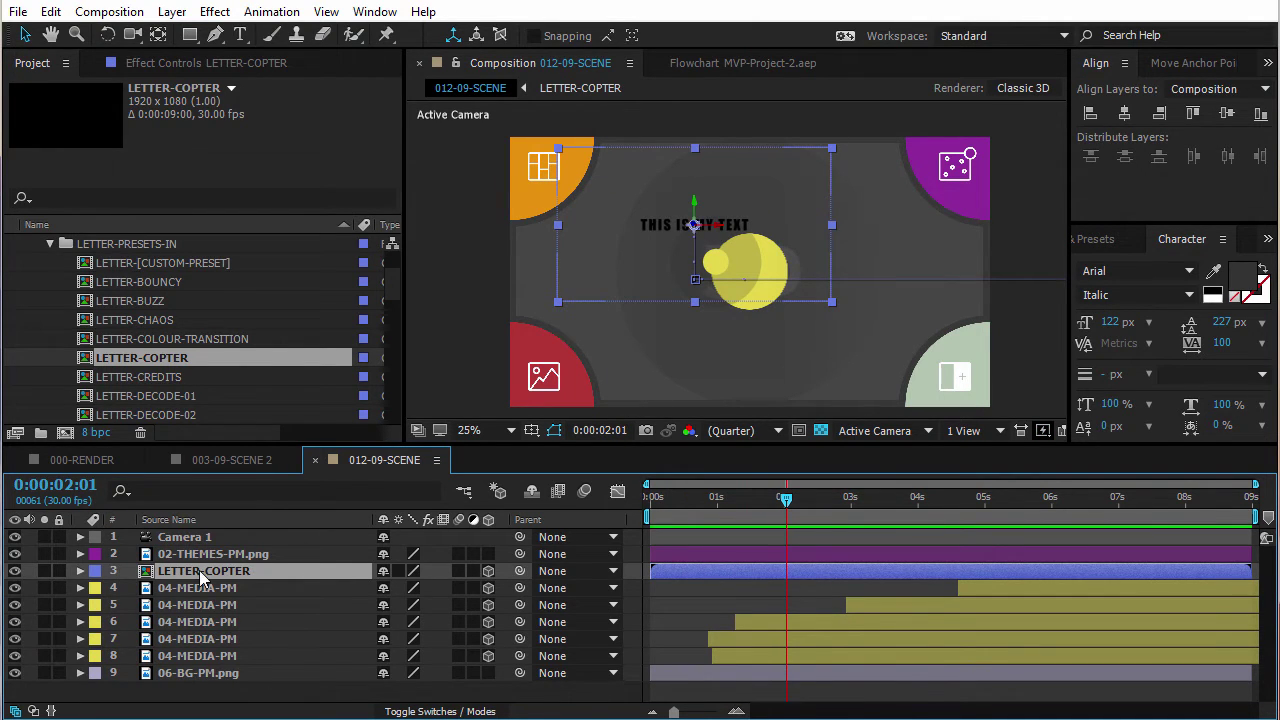
Scale the LETTER-COPTER layer in 012-09-SCENE to 112% and preview the enlarged text animation from the first frame, stopping at 0:00:00:29
{"action": "key", "text": "s"}
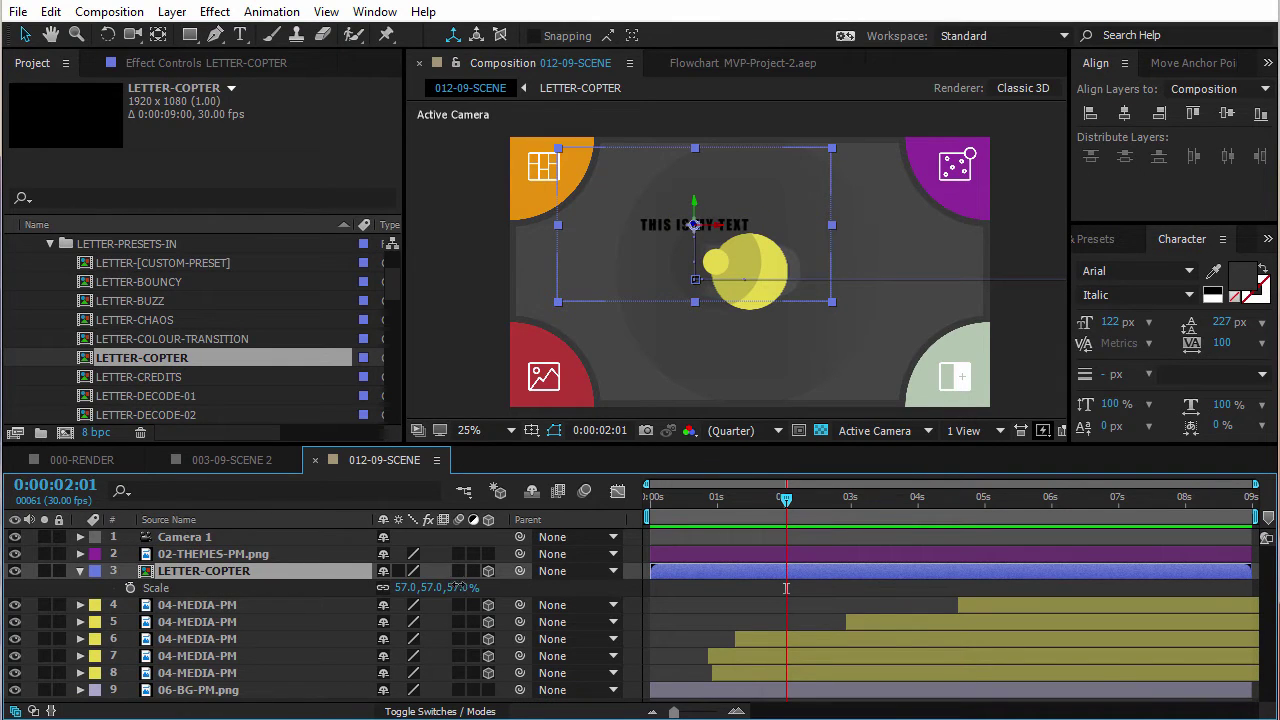
{"action": "left_click_drag", "start_coordinate": [460, 587], "coordinate": [517, 587]}
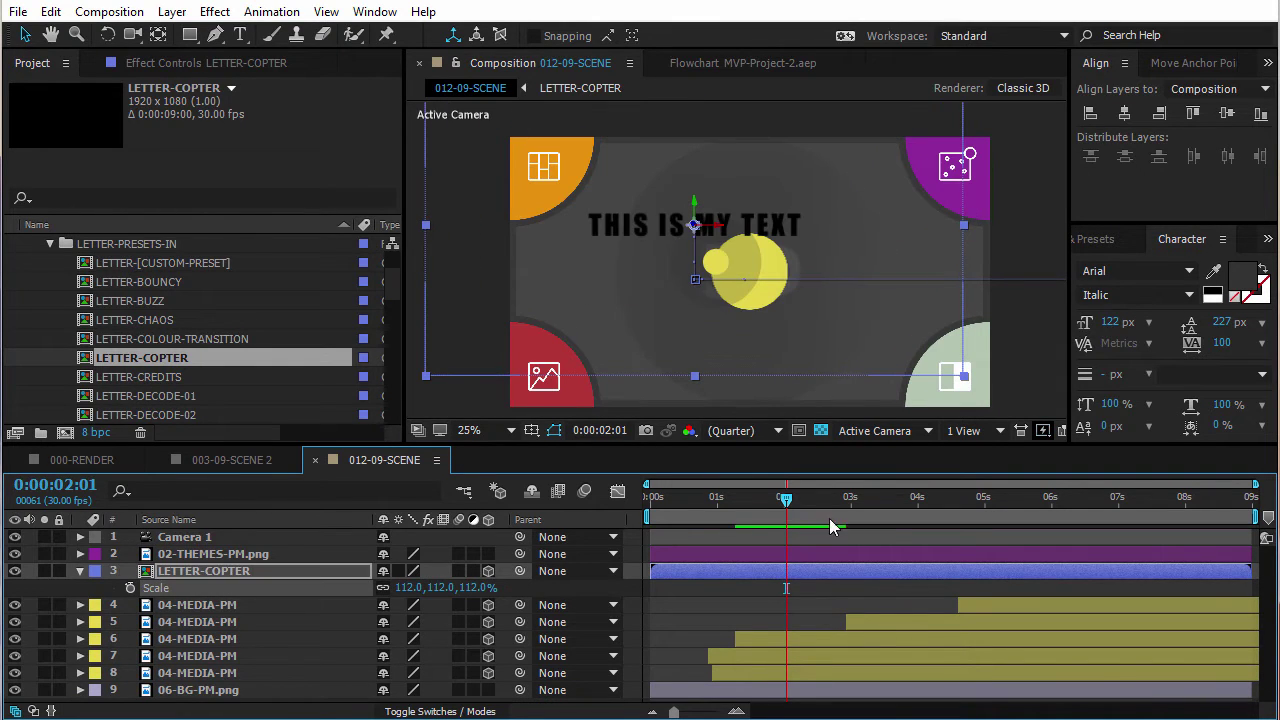
{"action": "left_click_drag", "start_coordinate": [772, 505], "coordinate": [640, 510]}
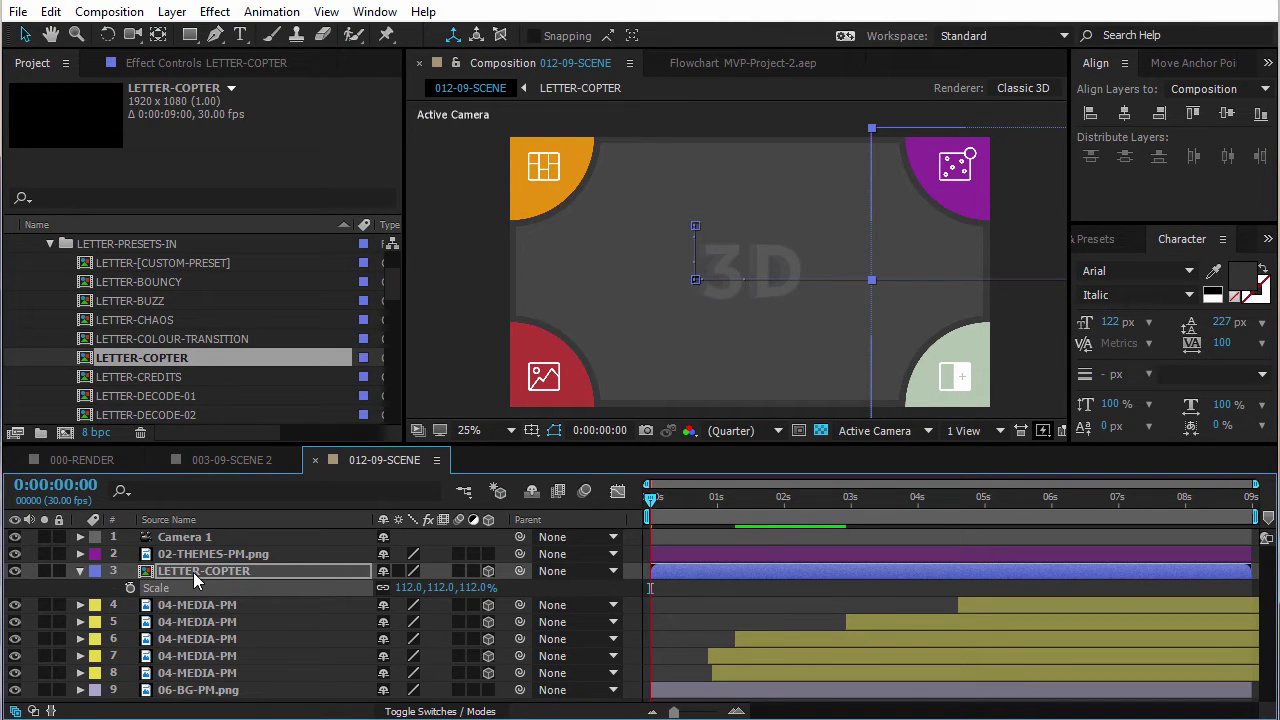
{"action": "key", "text": "space"}
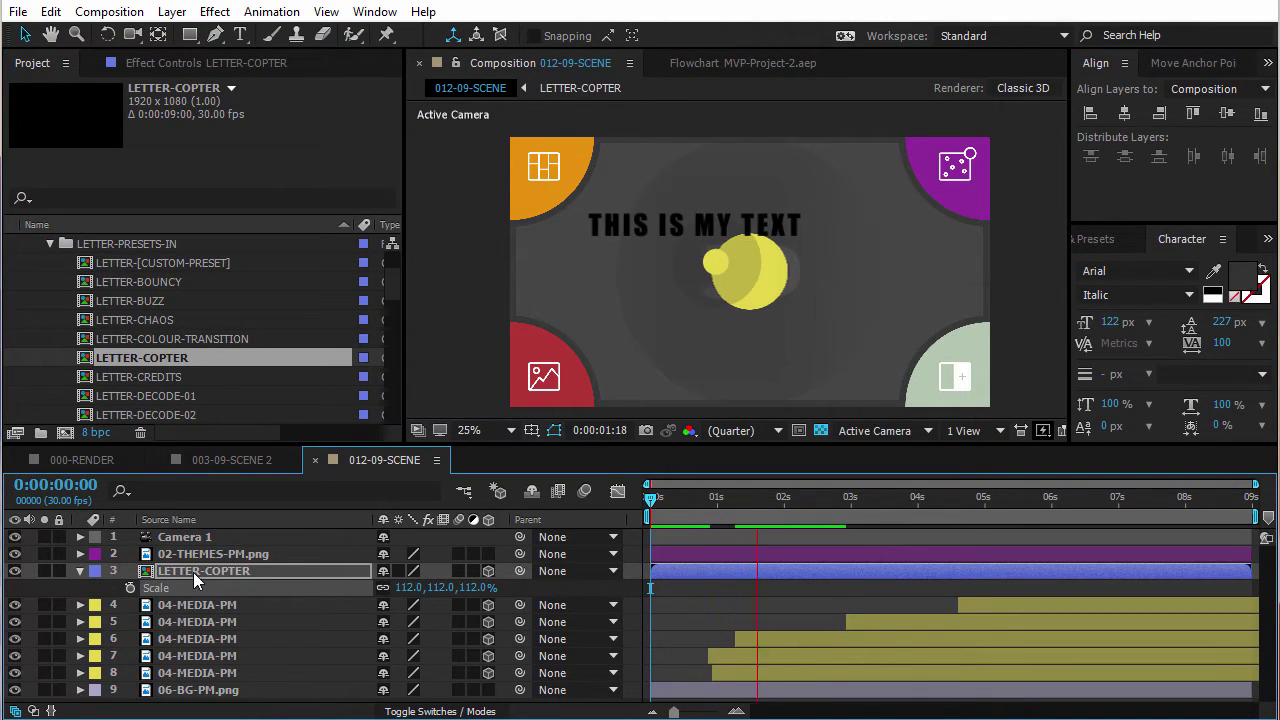
{"action": "left_click_drag", "start_coordinate": [736, 494], "coordinate": [716, 500]}
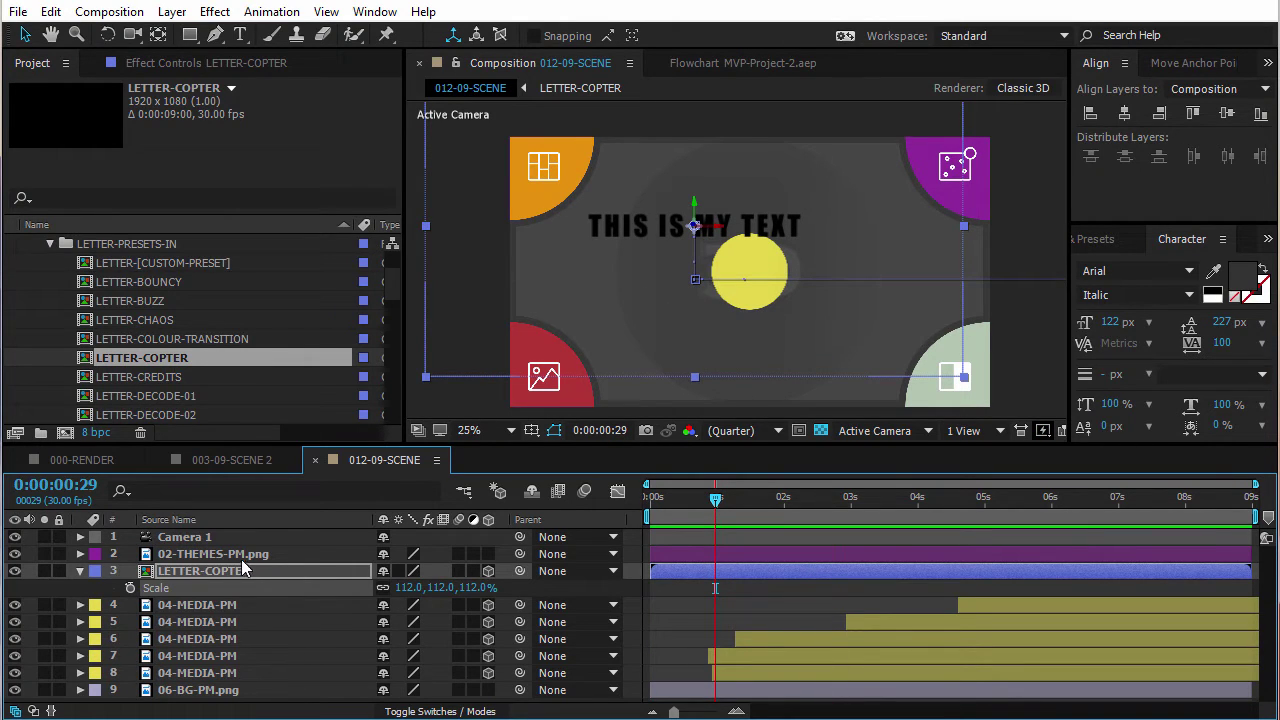
Open the LETTER-COPTER composition and play its text animation from the first frame, returning to 0:00:00:00
{"action": "double_click", "coordinate": [205, 570]}
{"action": "left_click_drag", "start_coordinate": [862, 520], "coordinate": [779, 492]}
{"action": "key", "text": "space"}
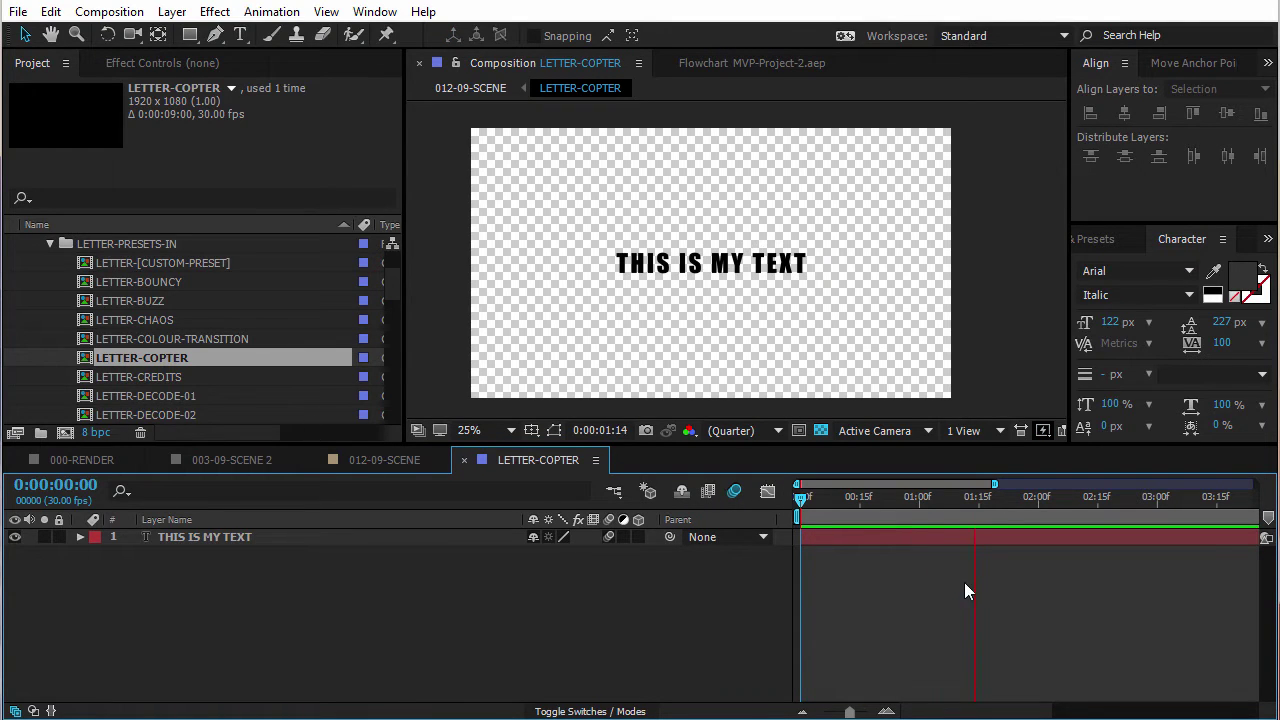
{"action": "left_click_drag", "start_coordinate": [944, 489], "coordinate": [787, 514]}
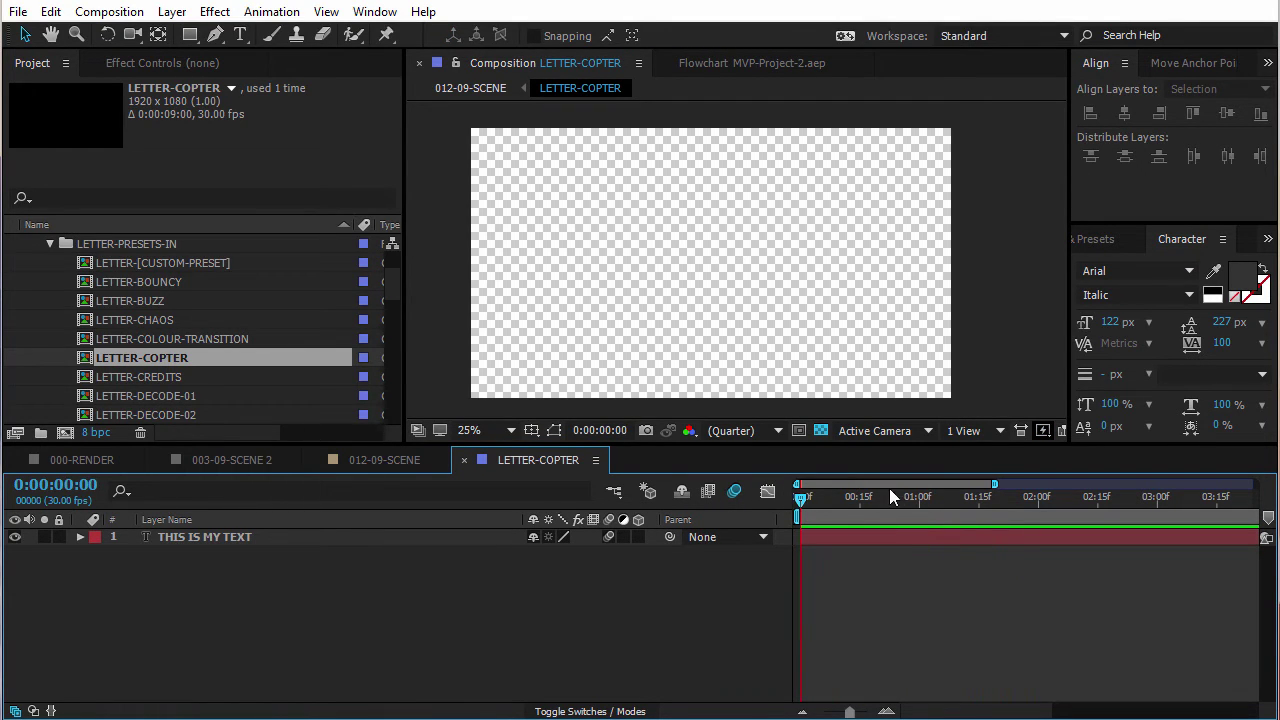
Turn off motion blur for the LETTER-COPTER composition and replay the text animation from the start, stopping at 0:00:00:26
{"action": "left_click_drag", "start_coordinate": [889, 488], "coordinate": [755, 484]}
{"action": "key", "text": "space"}
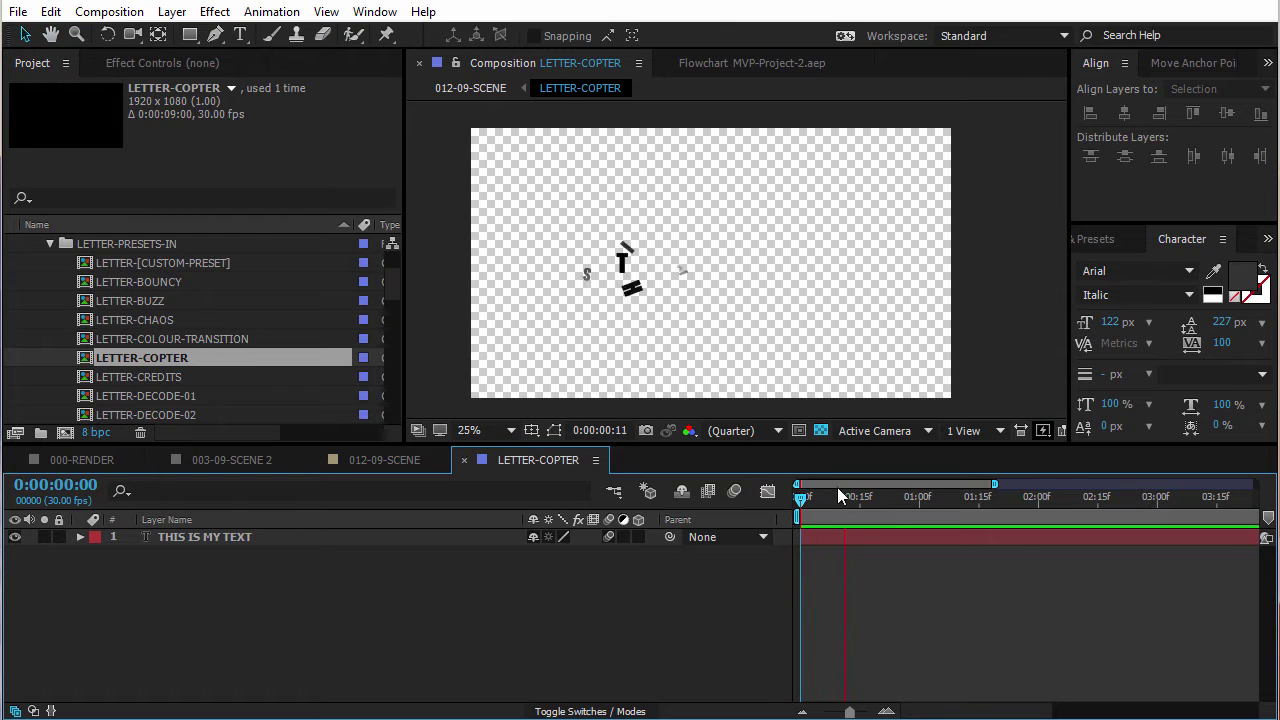
{"action": "left_click", "coordinate": [902, 498]}
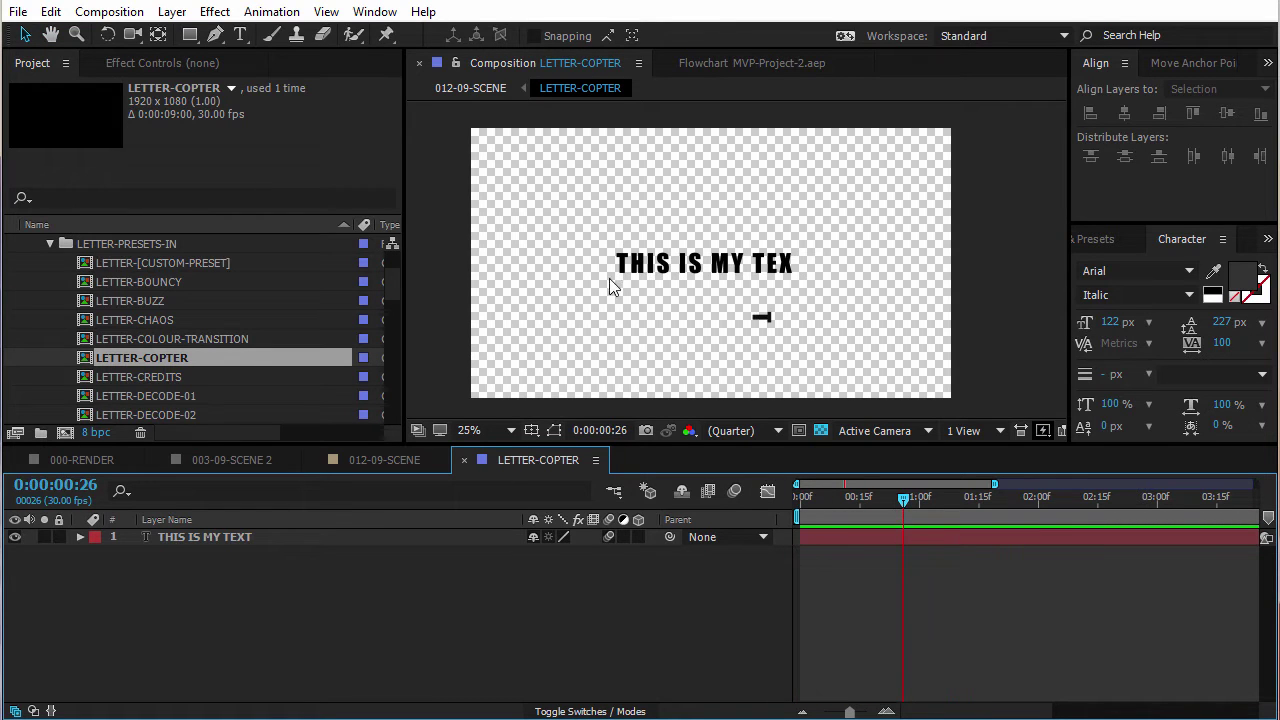
Replace the THIS IS MY TEXT wording in LETTER-COPTER with "hello" and preview it from the first frame, stopping at 0:00:01:07
{"action": "left_click", "coordinate": [732, 270]}
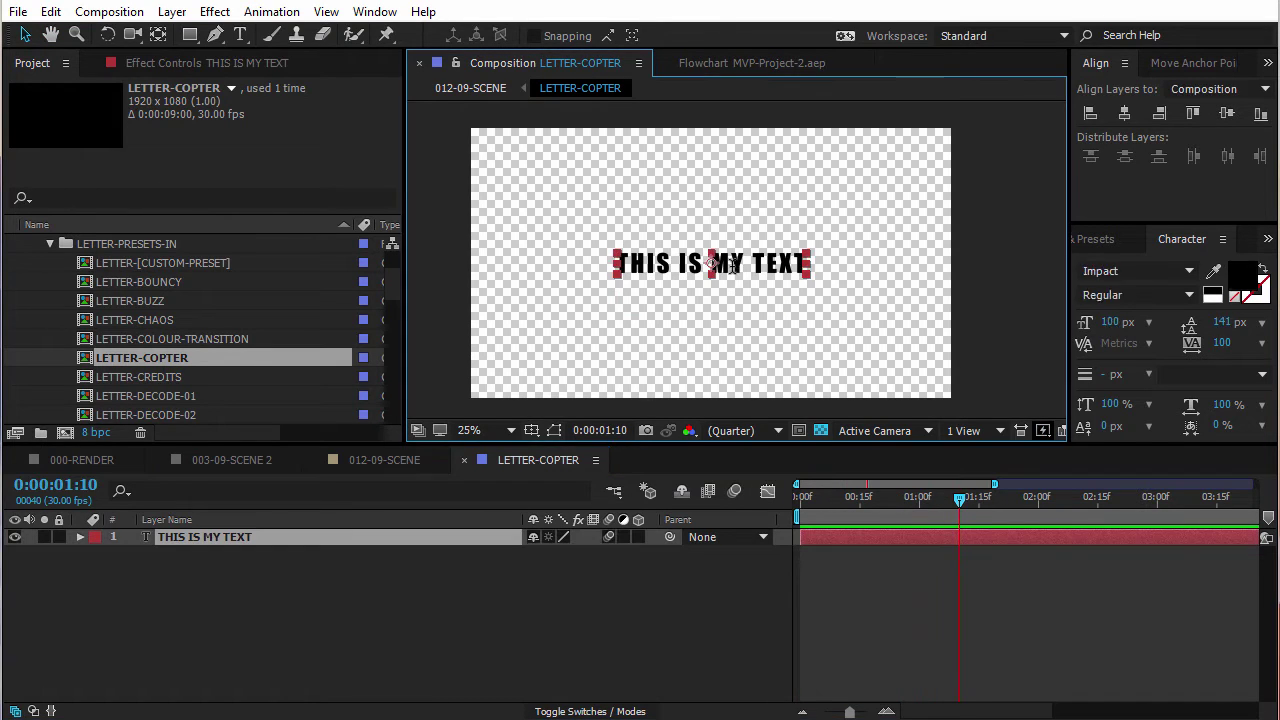
{"action": "double_click", "coordinate": [732, 265]}
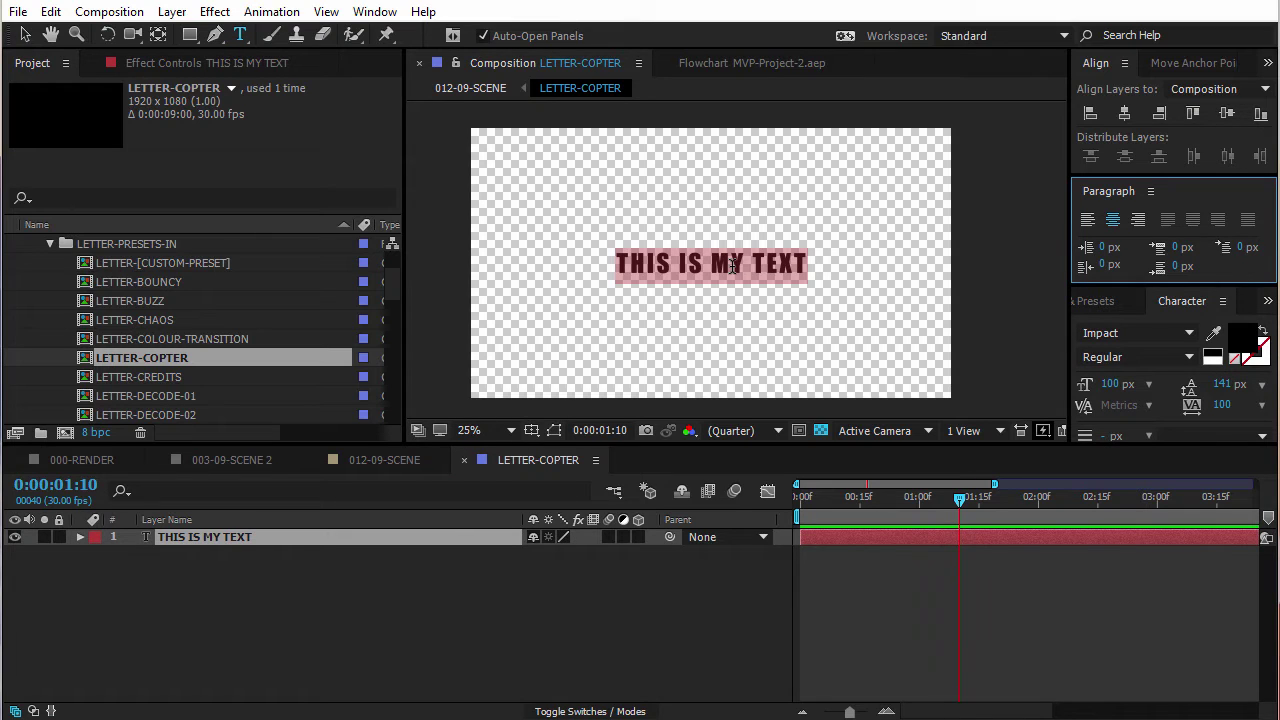
{"action": "left_click", "coordinate": [733, 266]}
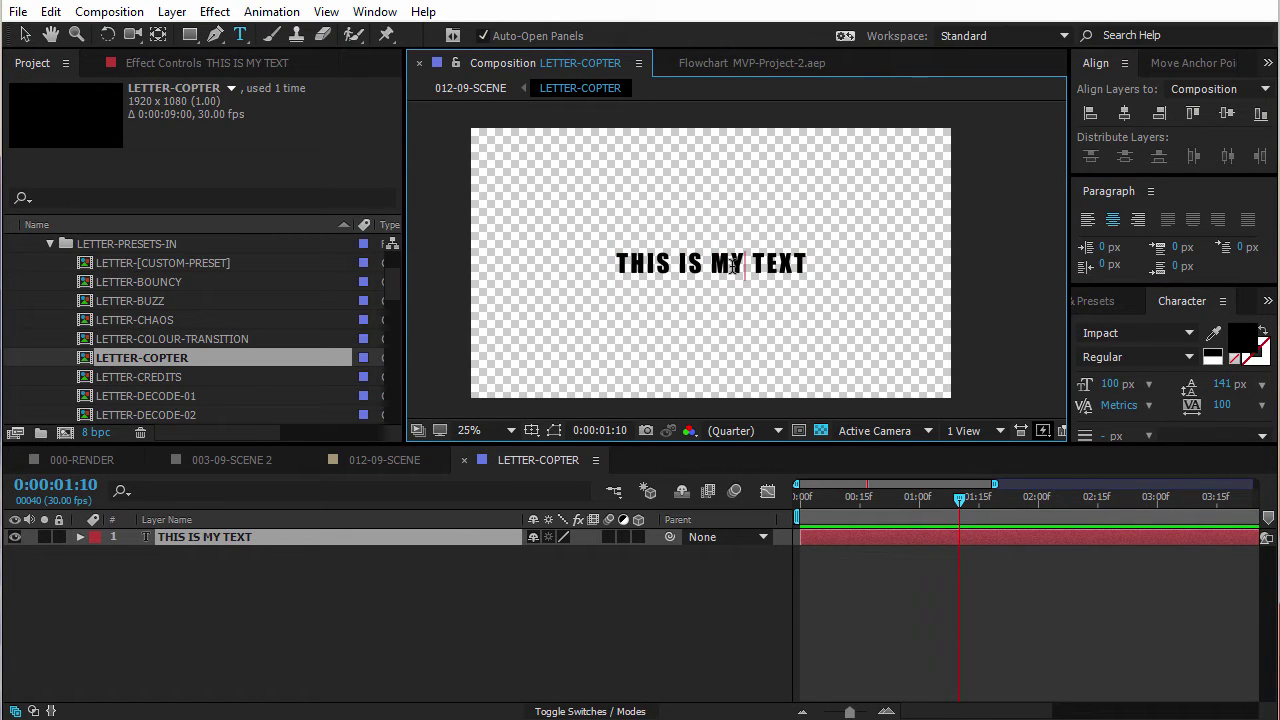
{"action": "left_click_drag", "start_coordinate": [960, 497], "coordinate": [768, 510]}
{"action": "key", "text": "space"}
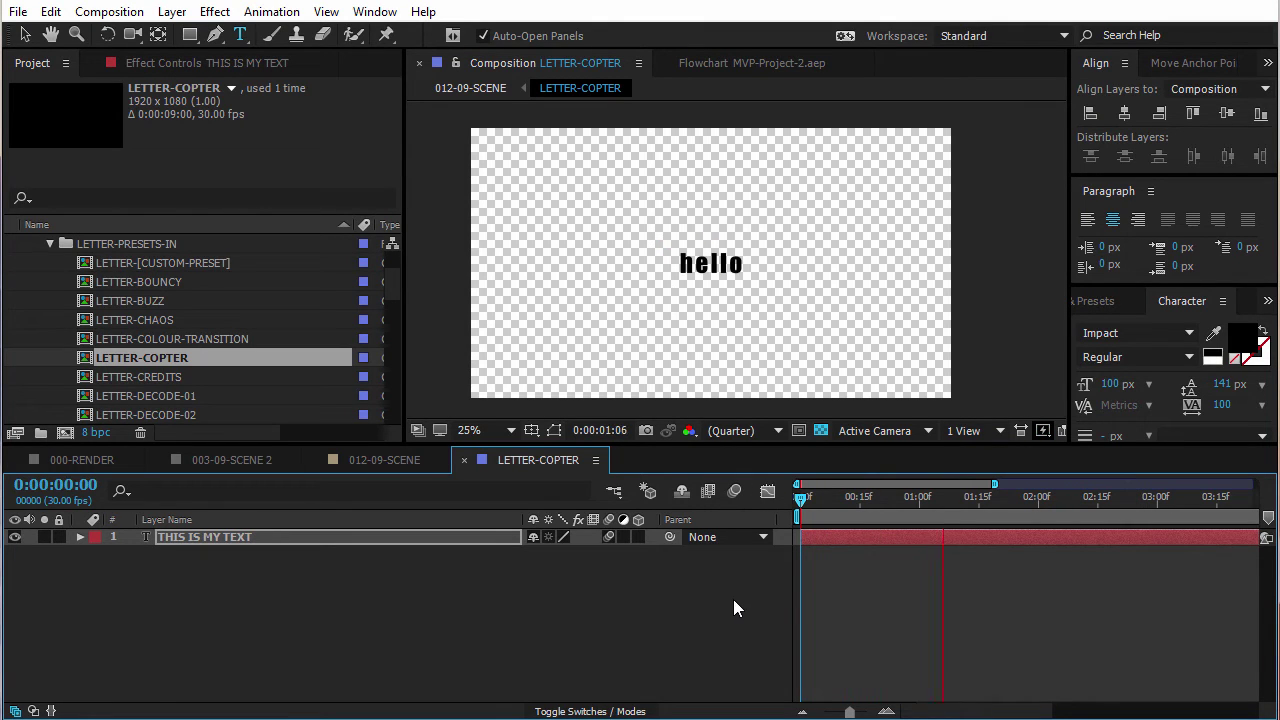
{"action": "left_click", "coordinate": [948, 497]}
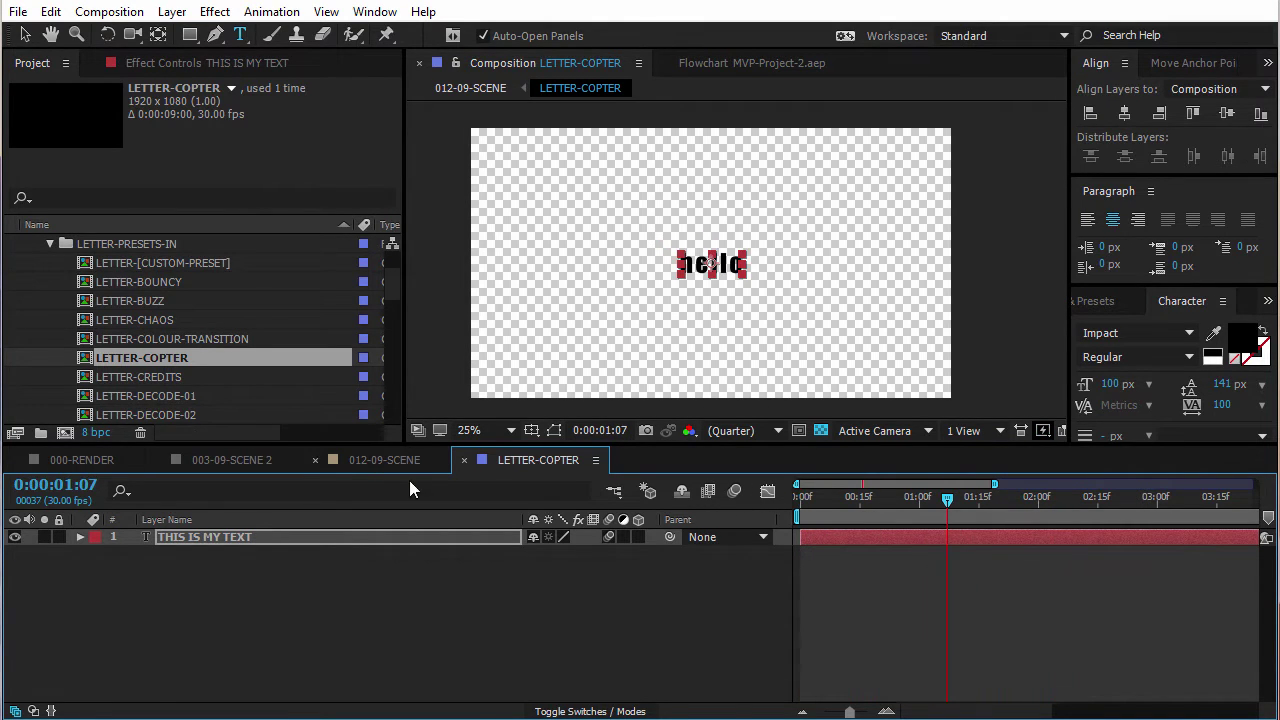
Play 012-09-SCENE from the first frame to check the edited text in the scene, stopping at 0:00:02:10
{"action": "left_click", "coordinate": [388, 460]}
{"action": "key", "text": "space"}
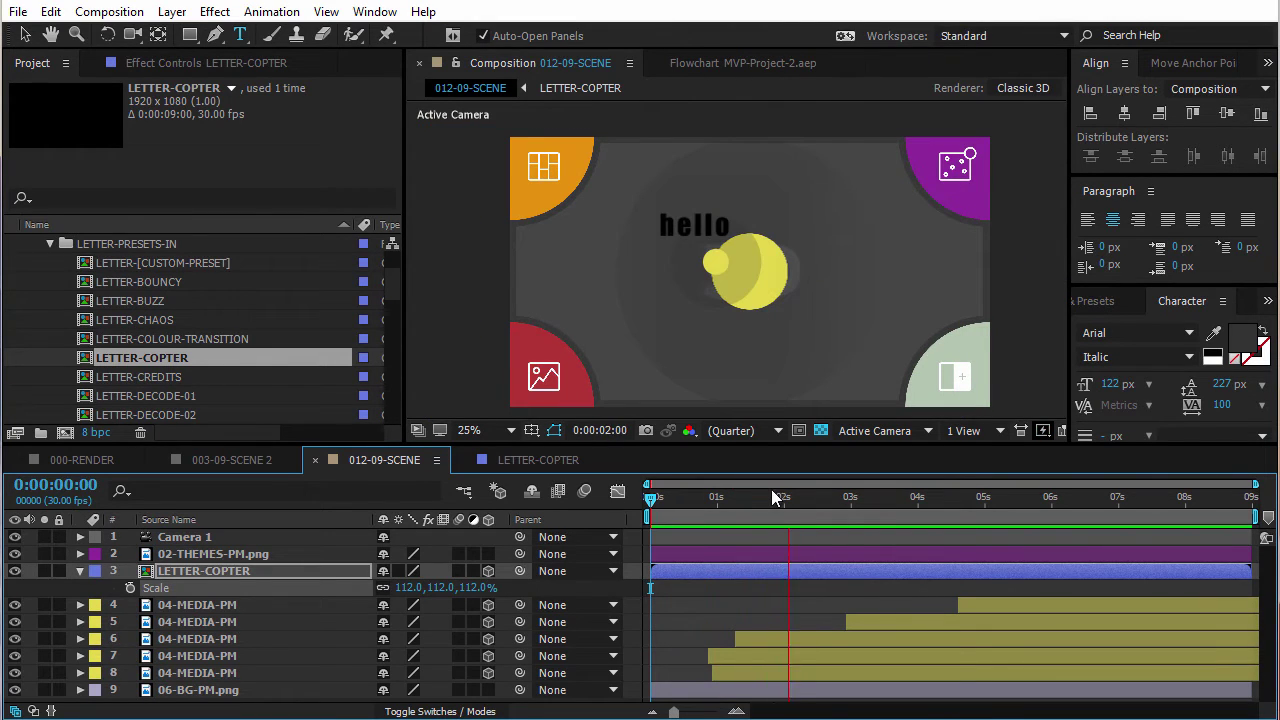
{"action": "left_click", "coordinate": [806, 497]}
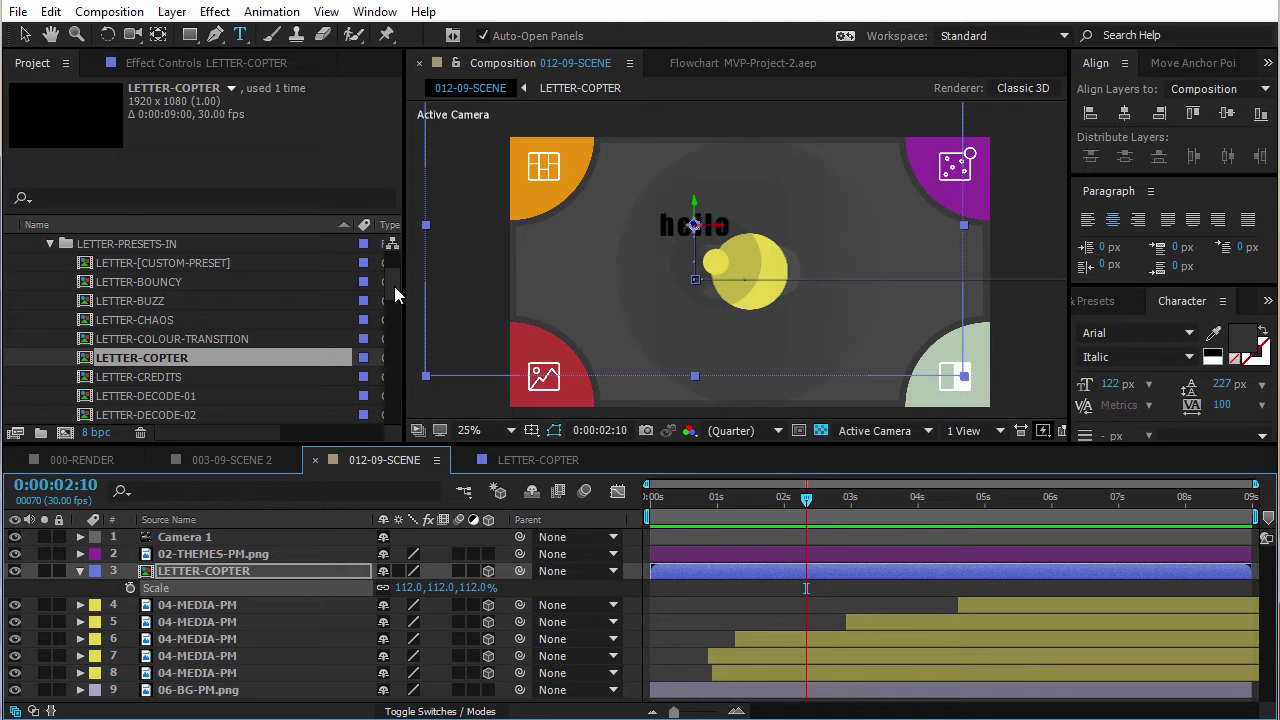
Collapse the 04. TEXT (BLUE), ASSET LIBRARY, 09-SECOND and CUSTOM SCENES folders in the project
{"action": "mouse_move", "coordinate": [394, 286]}
{"action": "left_mouse_down"}
{"action": "mouse_move", "coordinate": [396, 386]}
{"action": "mouse_move", "coordinate": [397, 292]}
{"action": "left_mouse_up"}
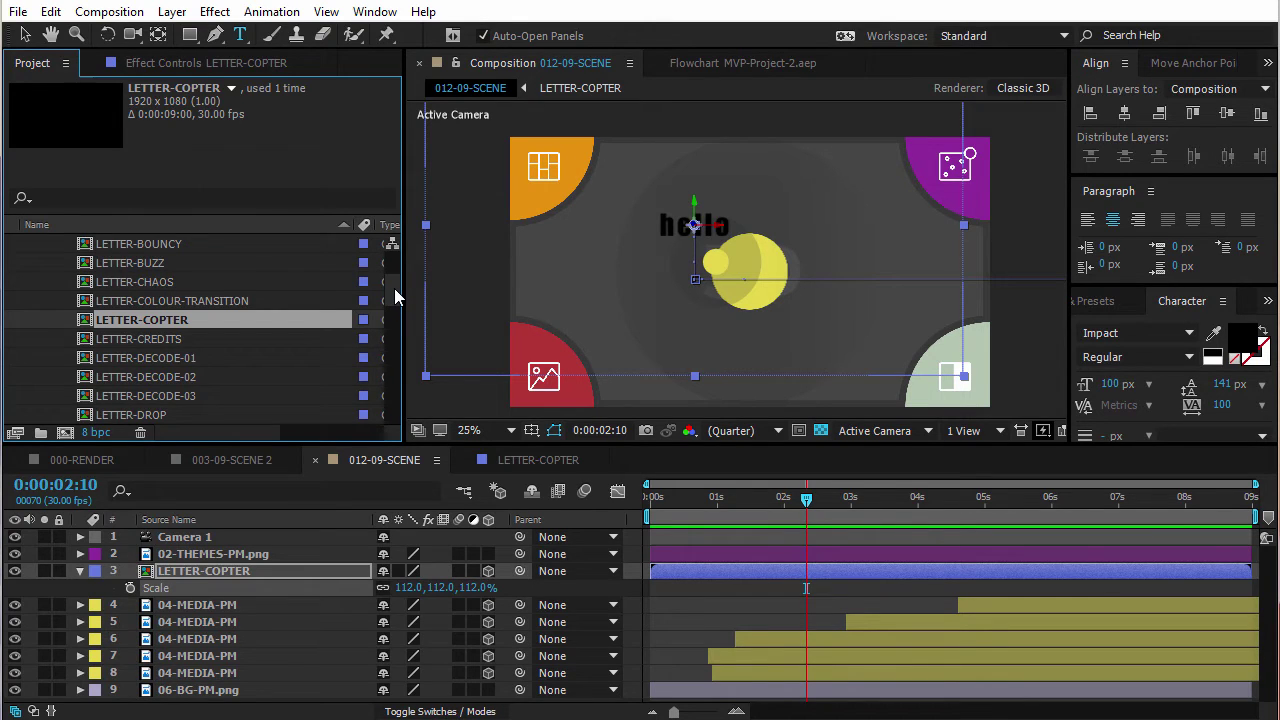
{"action": "left_click_drag", "start_coordinate": [393, 289], "coordinate": [392, 263]}
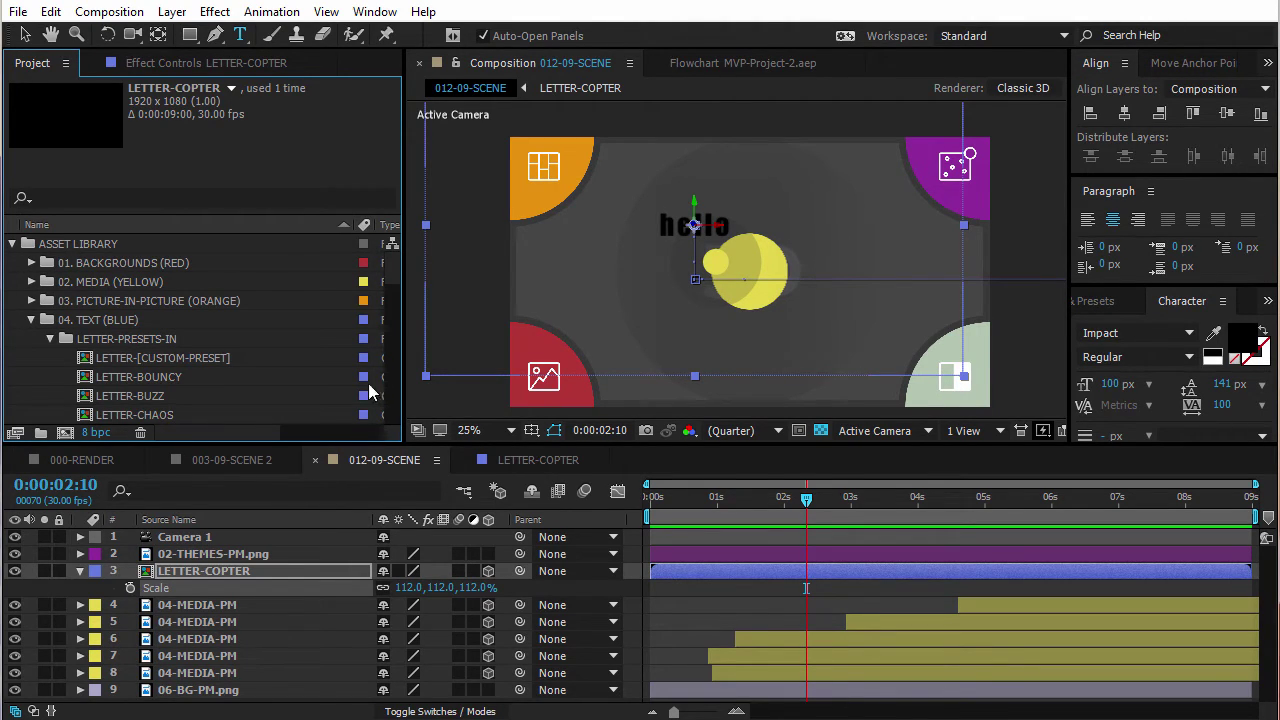
{"action": "scroll", "coordinate": [391, 306], "scroll_direction": "down", "scroll_amount": 3}
{"action": "left_click_drag", "start_coordinate": [393, 289], "coordinate": [391, 245]}
{"action": "left_click", "coordinate": [31, 320]}
{"action": "left_click", "coordinate": [13, 245]}
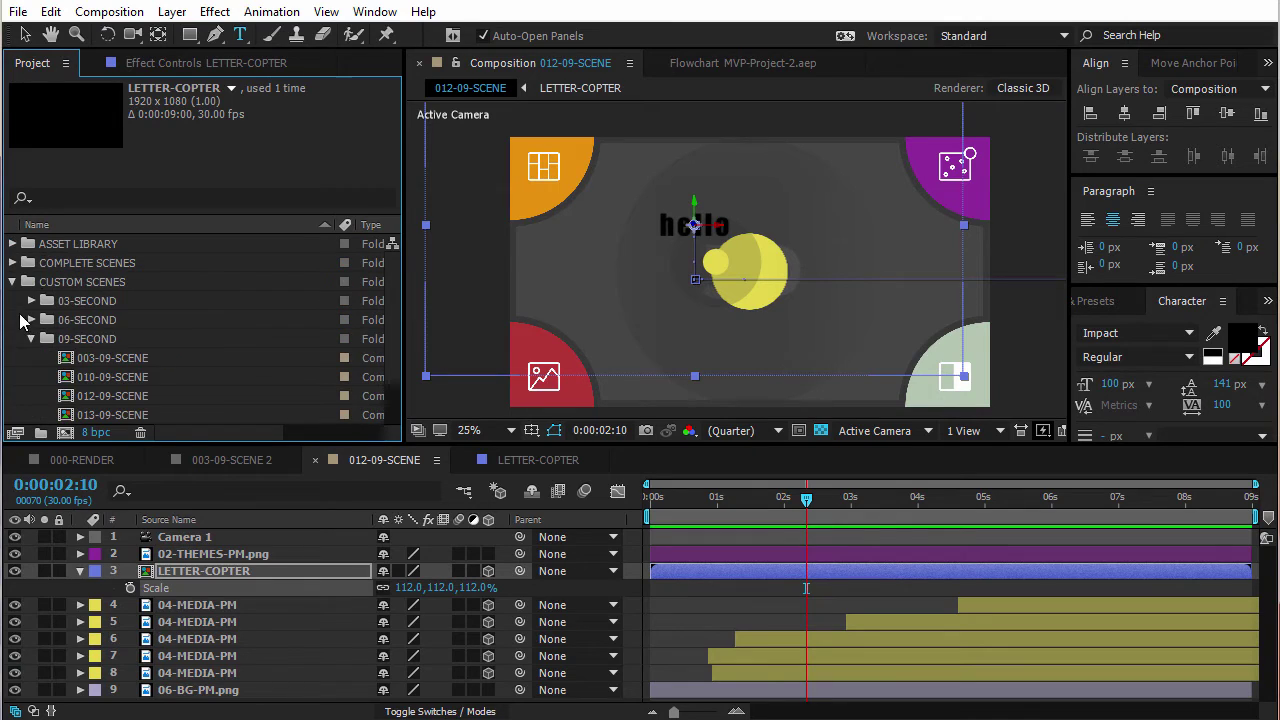
{"action": "left_click", "coordinate": [31, 339]}
{"action": "left_click", "coordinate": [40, 263]}
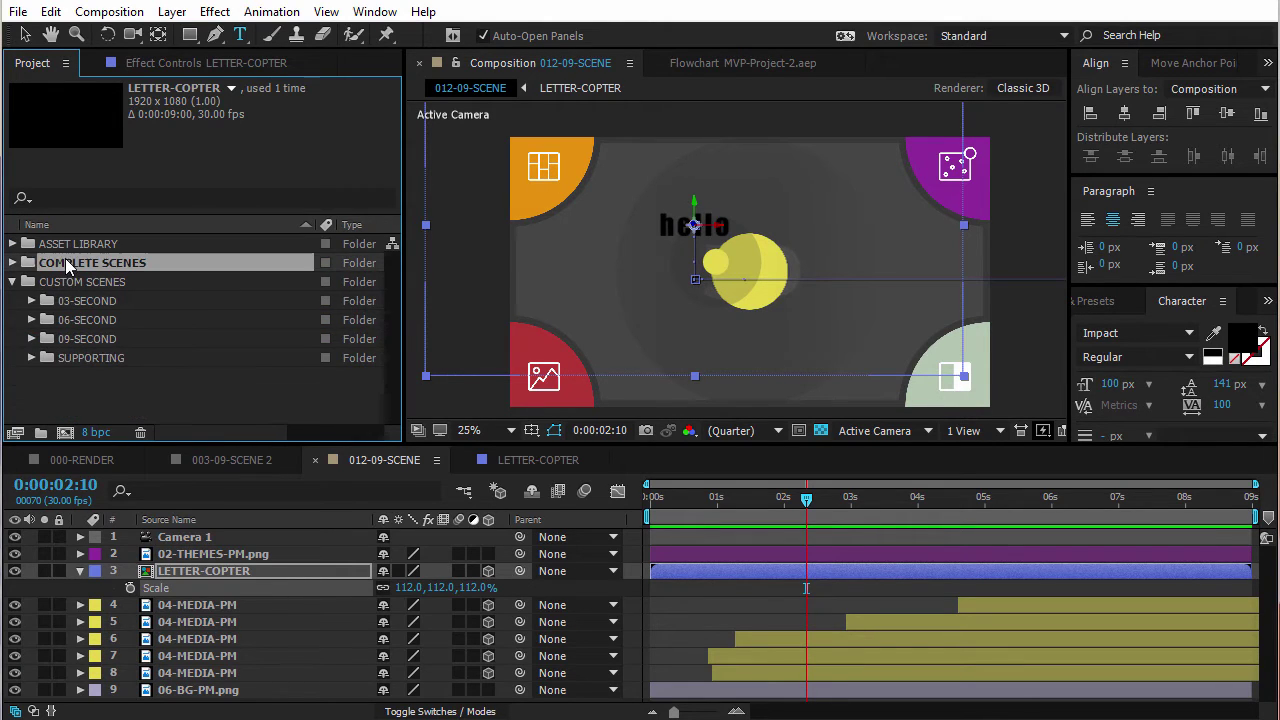
{"action": "left_click", "coordinate": [12, 282]}
Expand COMPLETE SCENES and locate 012-09-SCENE-LAYERS, collapsing the 006-06-SCENE-LAYERS, 007-06-SCENE-LAYERS and COMPS folders along the way
{"action": "left_click", "coordinate": [12, 263]}
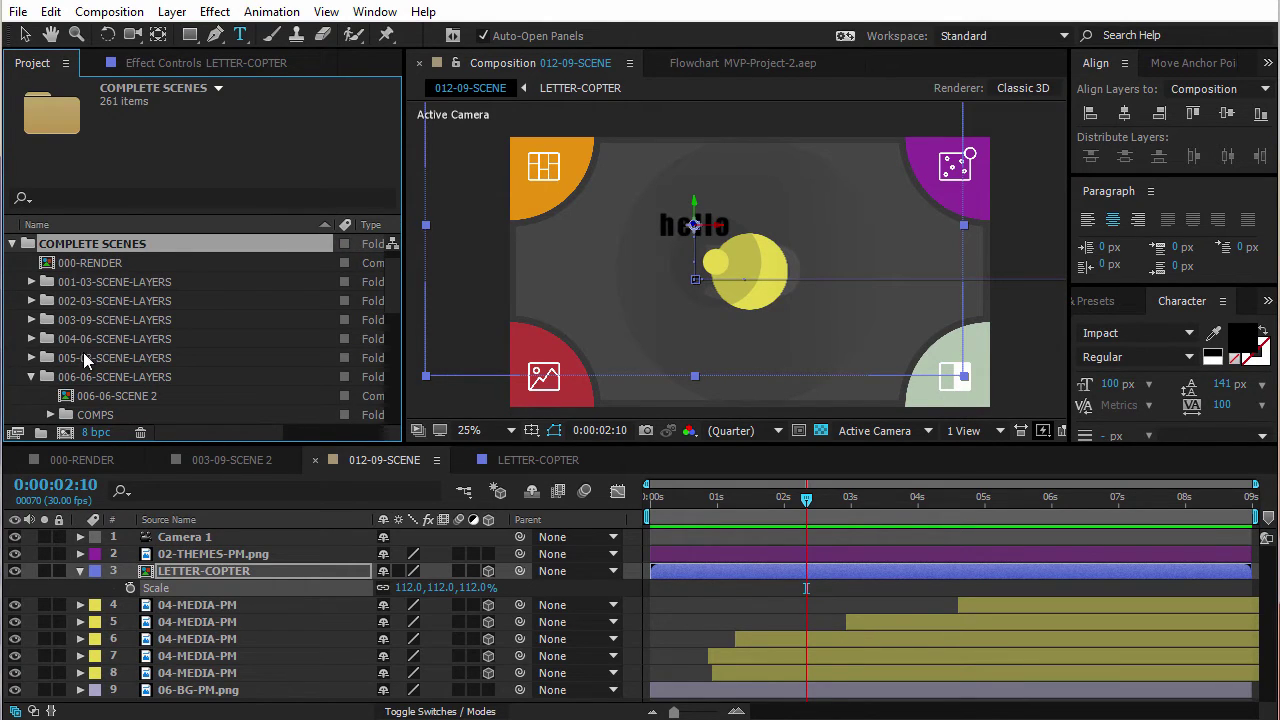
{"action": "left_click", "coordinate": [31, 377]}
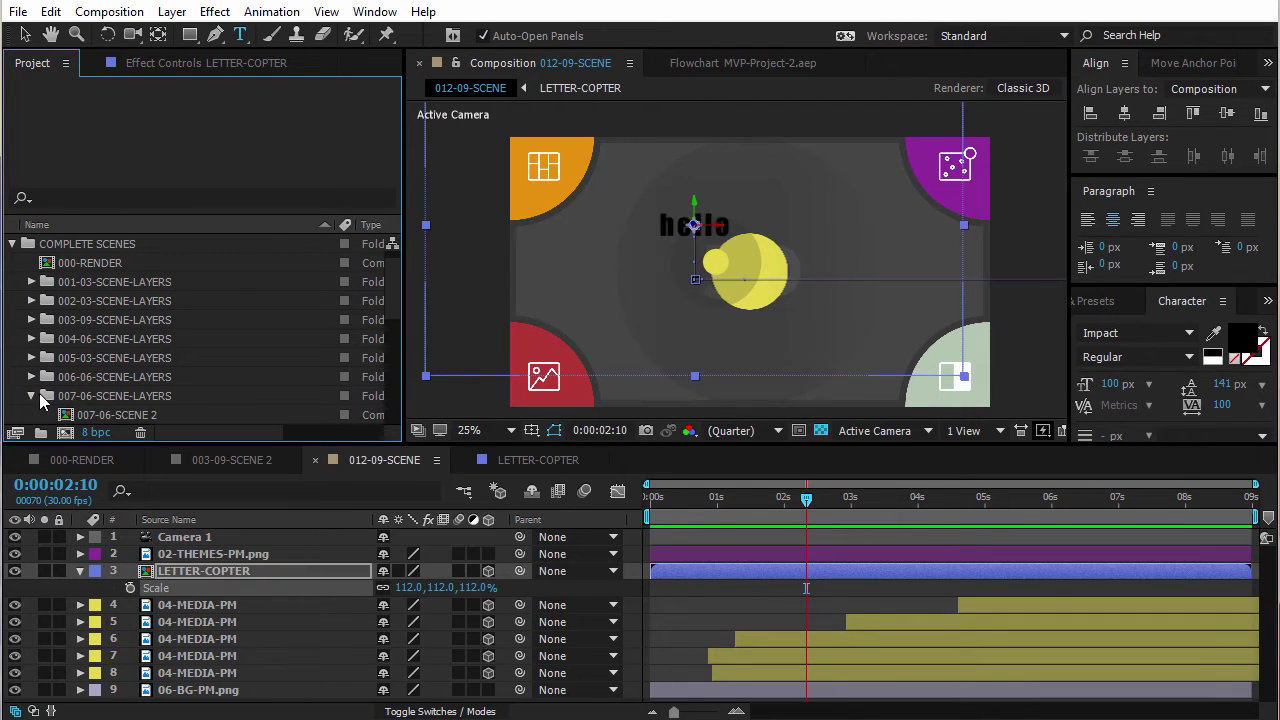
{"action": "left_click", "coordinate": [31, 395]}
{"action": "left_click_drag", "start_coordinate": [393, 292], "coordinate": [393, 326]}
{"action": "left_click", "coordinate": [33, 358]}
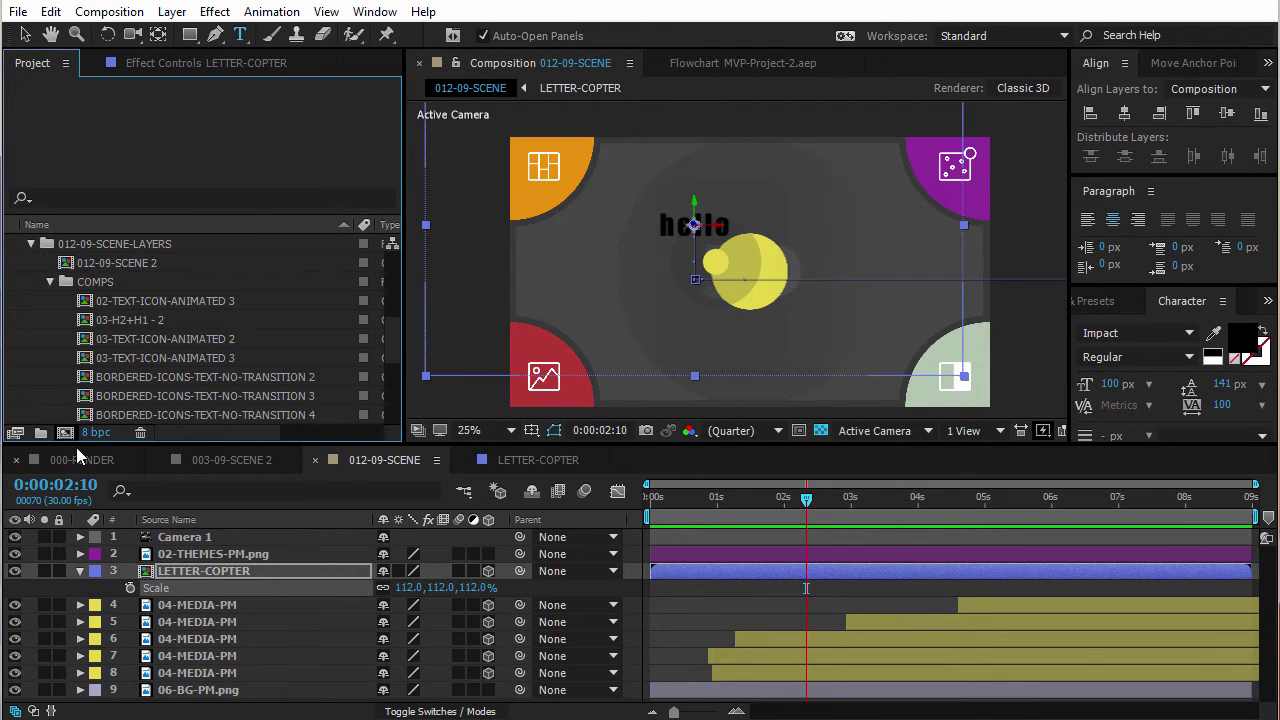
{"action": "left_click", "coordinate": [50, 281]}
{"action": "left_click", "coordinate": [71, 301]}
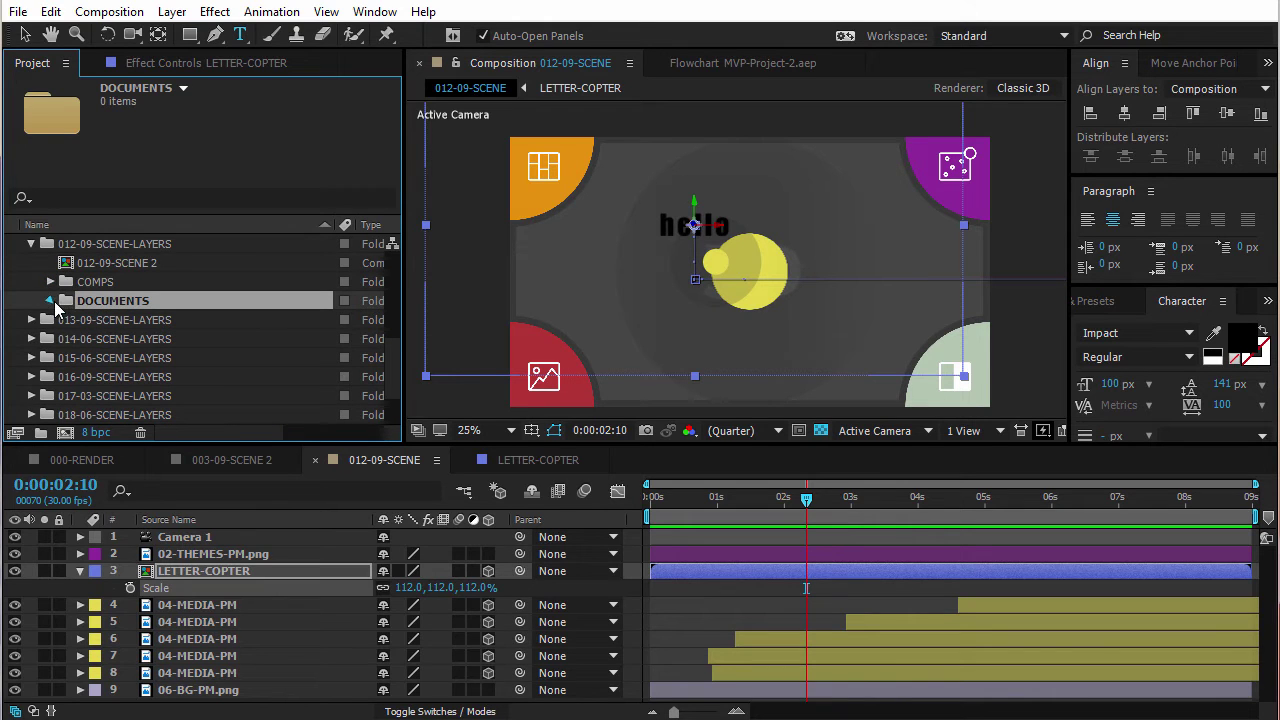
Open the finished 012-09-SCENE 2 composition from 012-09-SCENE-LAYERS and play it from the first frame
{"action": "left_click", "coordinate": [115, 264]}
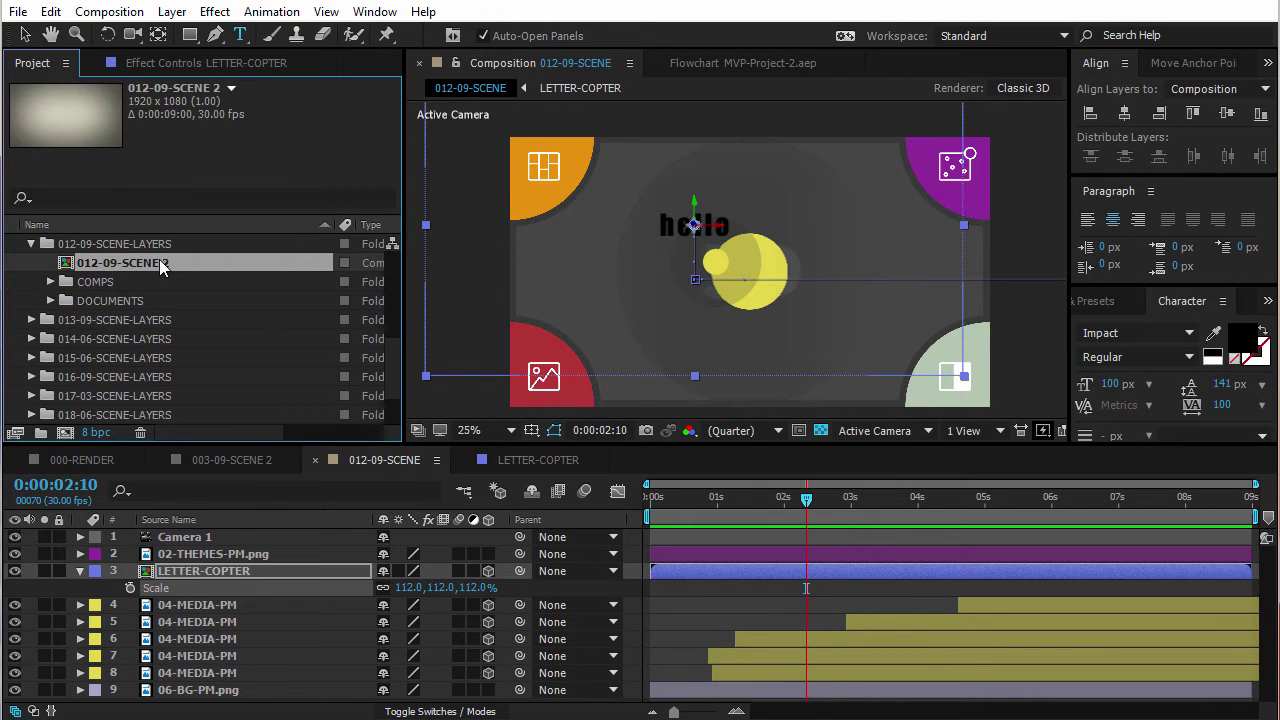
{"action": "double_click", "coordinate": [162, 266]}
{"action": "key", "text": "Home"}
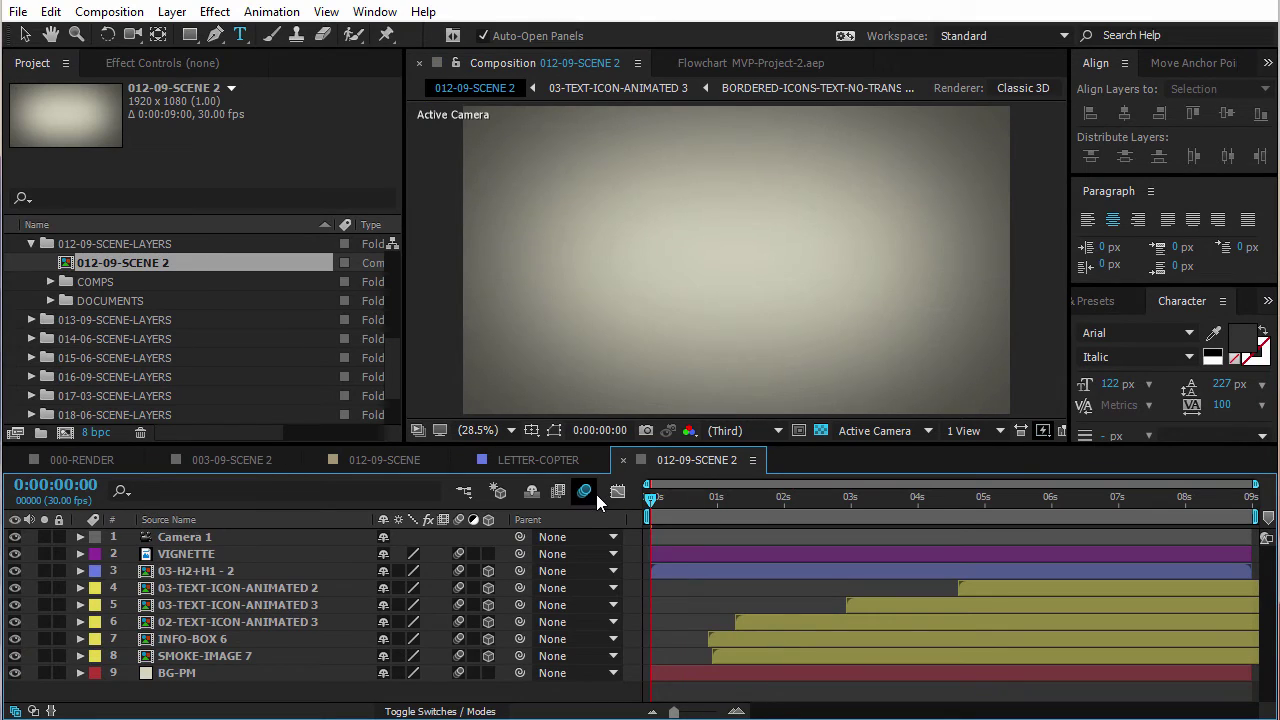
{"action": "key", "text": "space"}
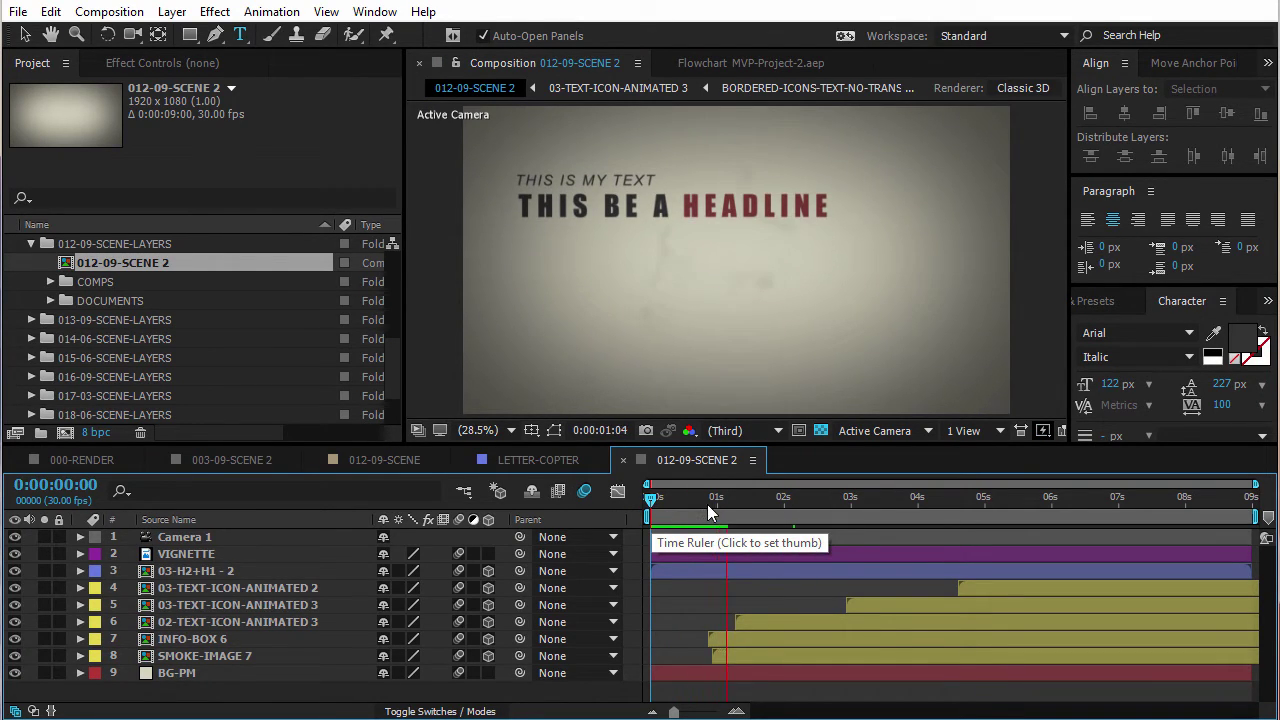
Place the 012-09-SCENE timeline directly beside 012-09-SCENE 2 for comparison and play 012-09-SCENE from the first frame
{"action": "left_click", "coordinate": [542, 460]}
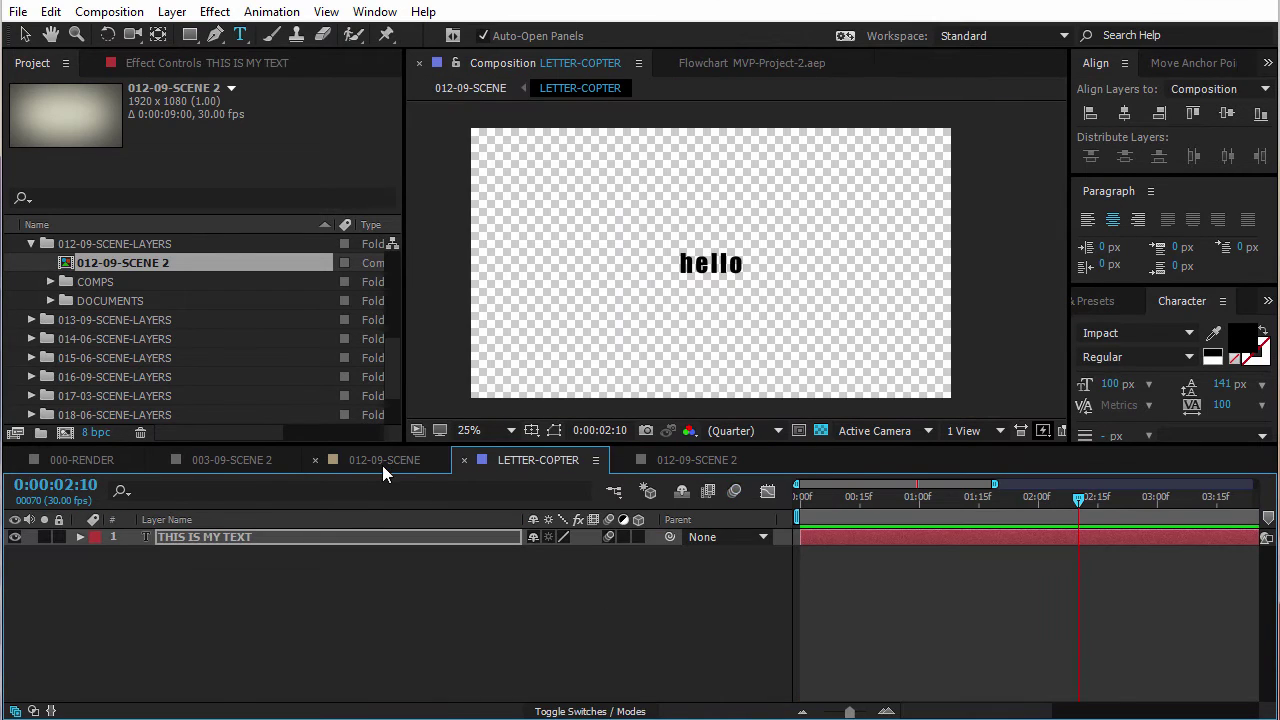
{"action": "left_click_drag", "start_coordinate": [381, 463], "coordinate": [506, 461]}
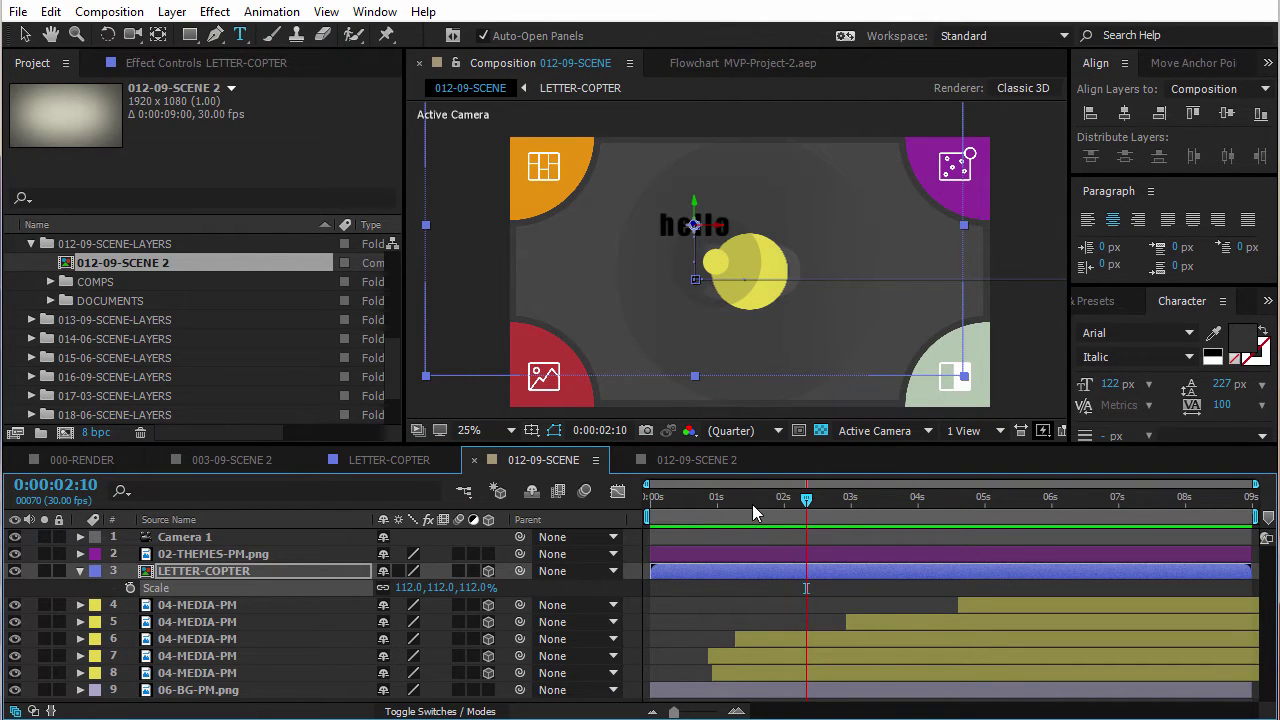
{"action": "key", "text": "space"}
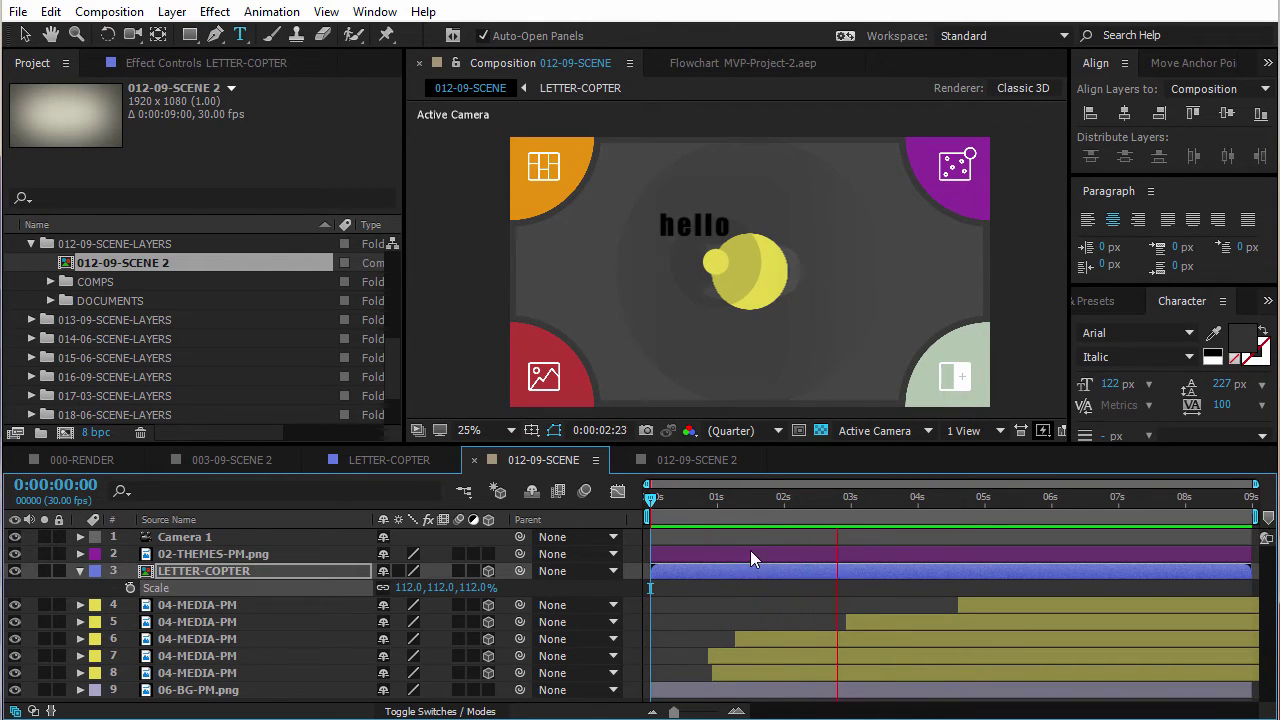
Play 012-09-SCENE 2 from the first frame to check the headline's movement, stopping at 0:00:00:12
{"action": "left_click", "coordinate": [697, 461]}
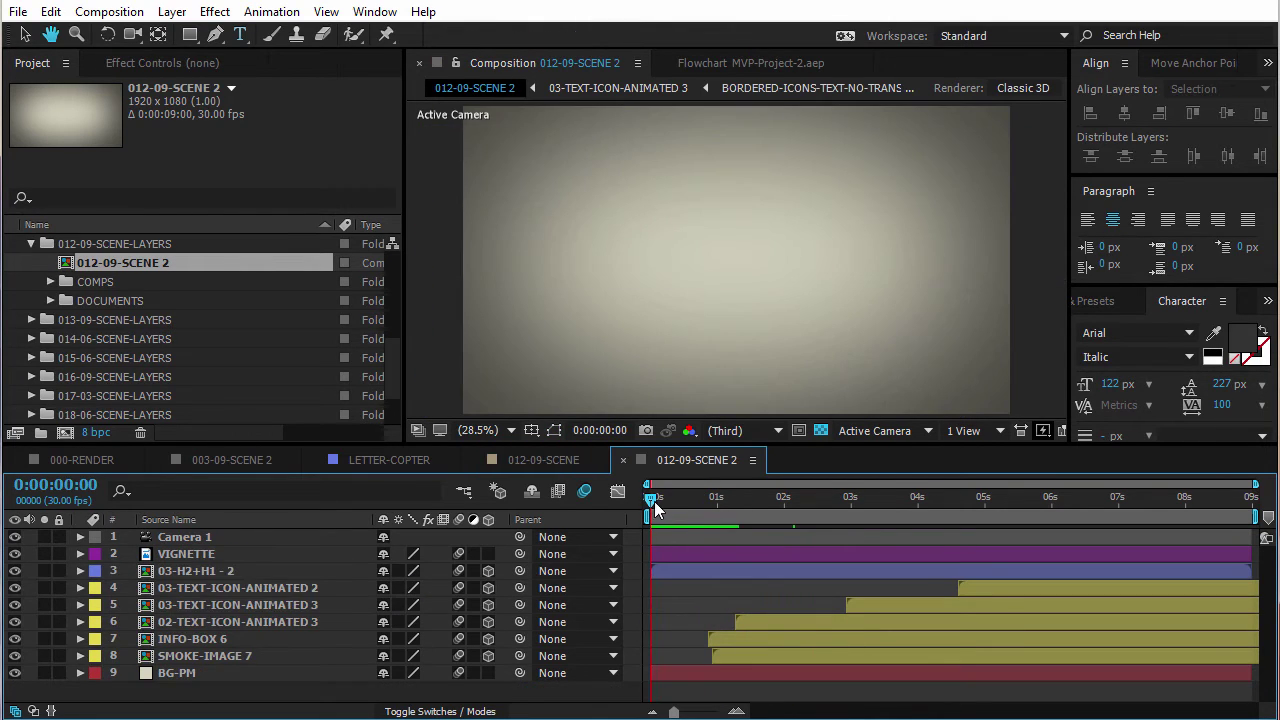
{"action": "key", "text": "space"}
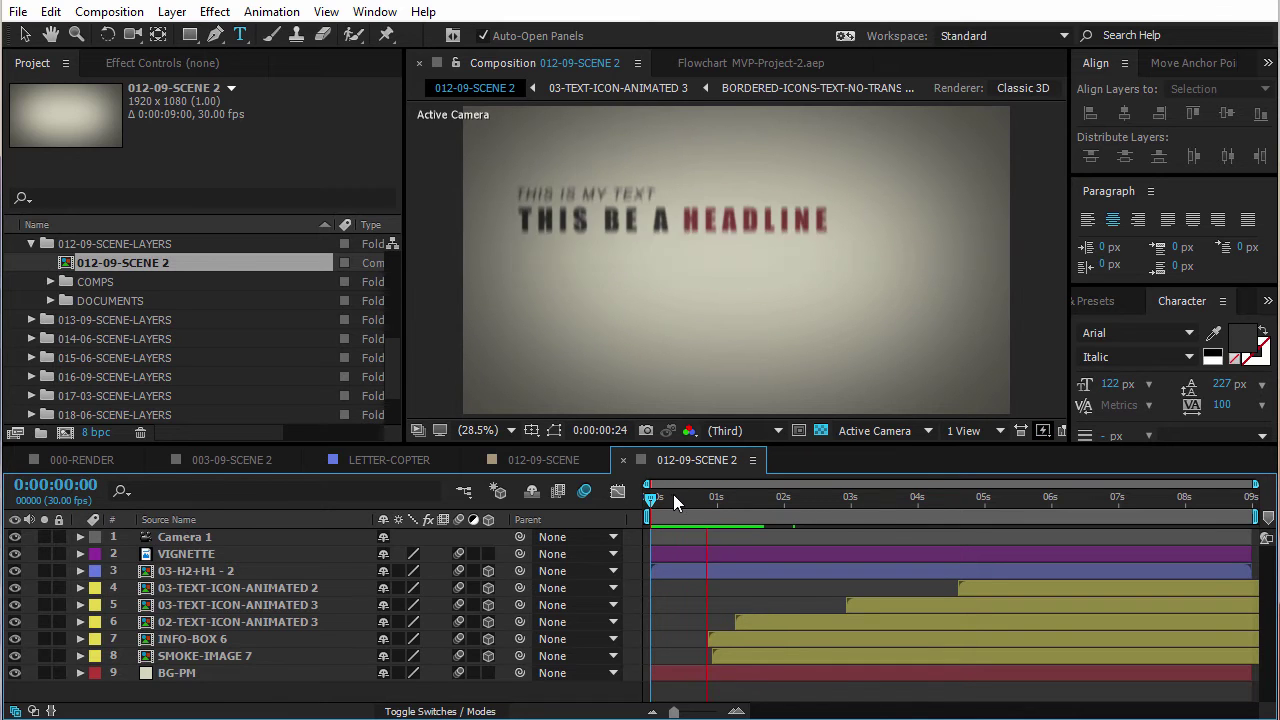
{"action": "left_click", "coordinate": [676, 496]}
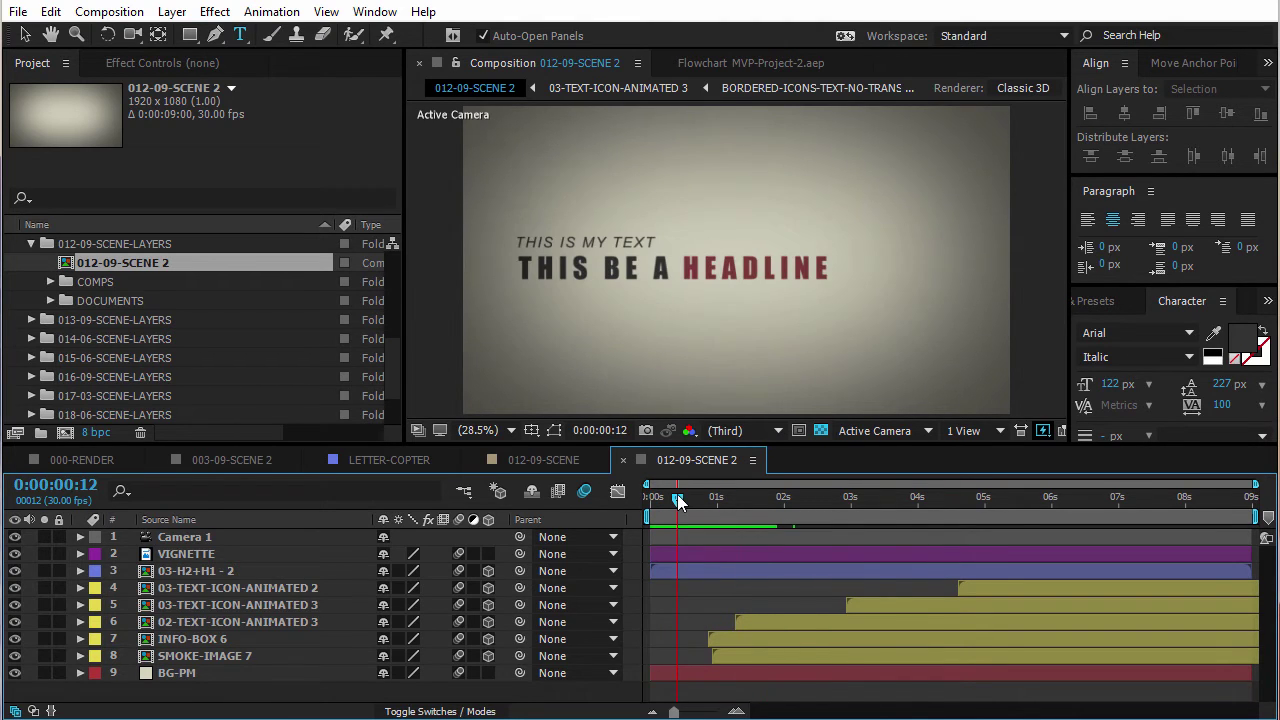
Replay 012-09-SCENE from the first frame to compare its text movement with the finished scene, stopping at 0:00:00:09
{"action": "left_click", "coordinate": [560, 460]}
{"action": "key", "text": "space"}
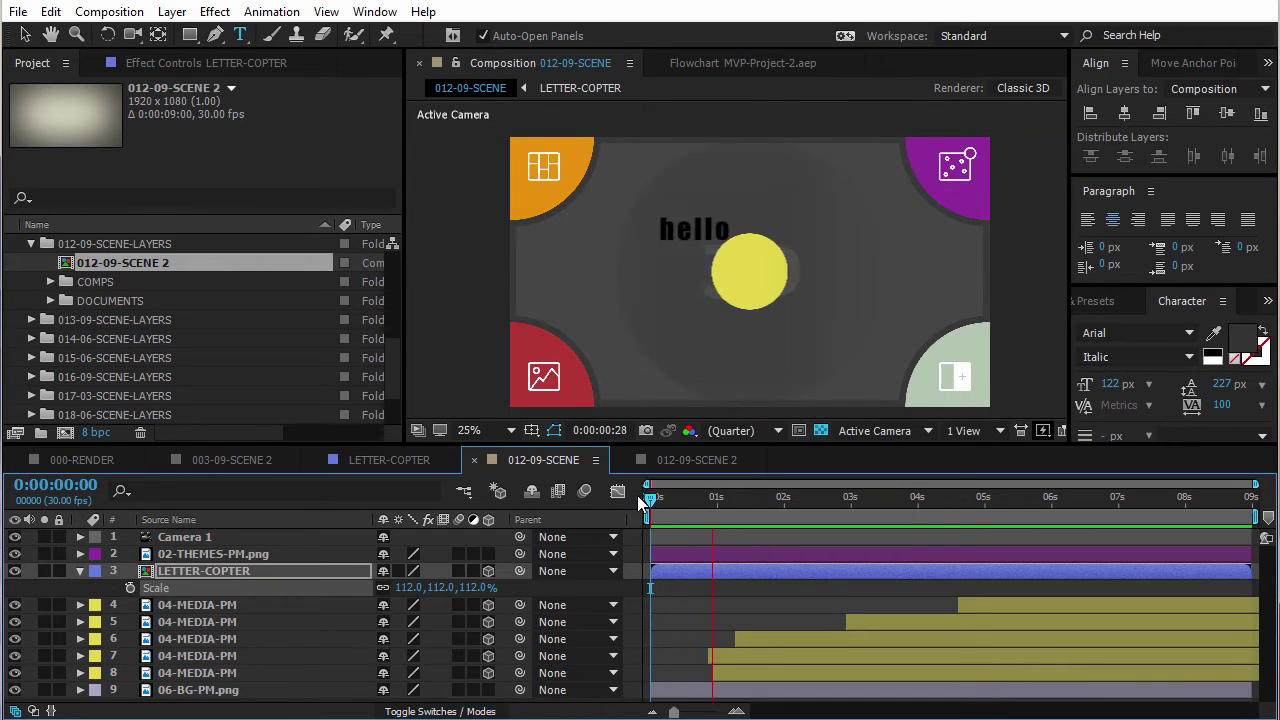
{"action": "left_click_drag", "start_coordinate": [700, 497], "coordinate": [671, 506]}
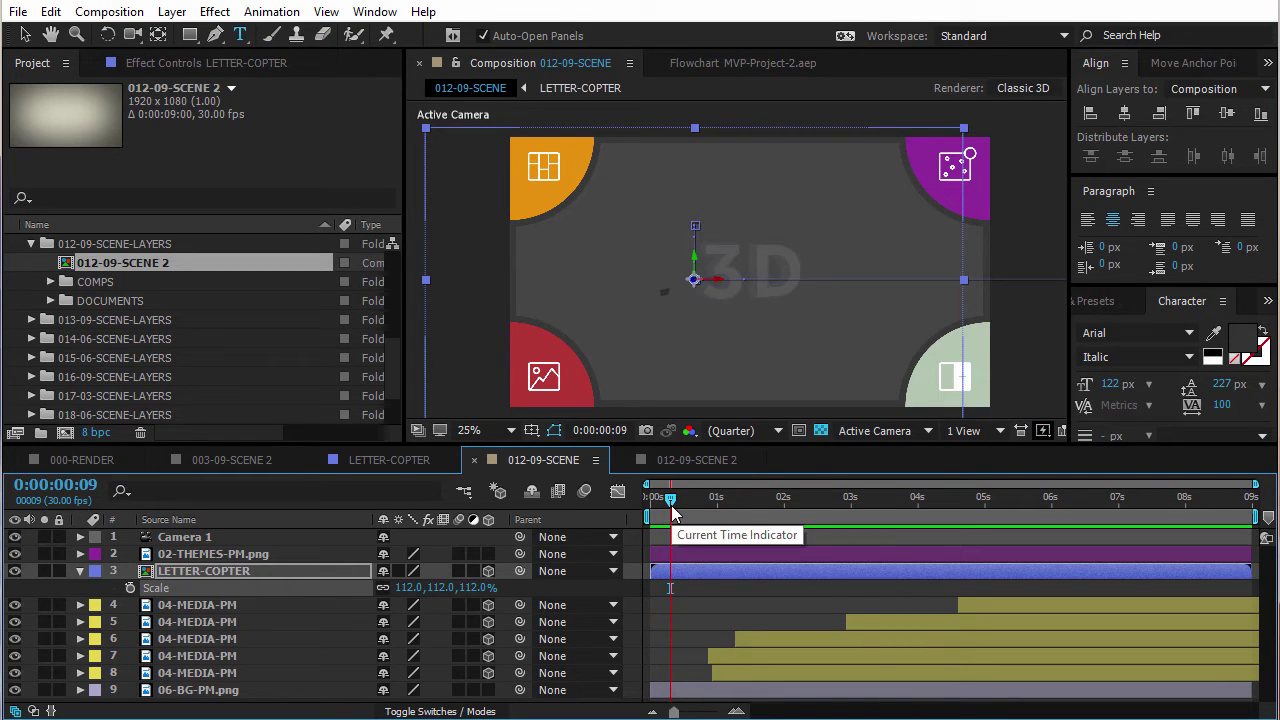
Play 012-09-SCENE once more, return it to the first frame, and close the 012-09-SCENE and 012-09-SCENE 2 timelines
{"action": "key", "text": "space"}
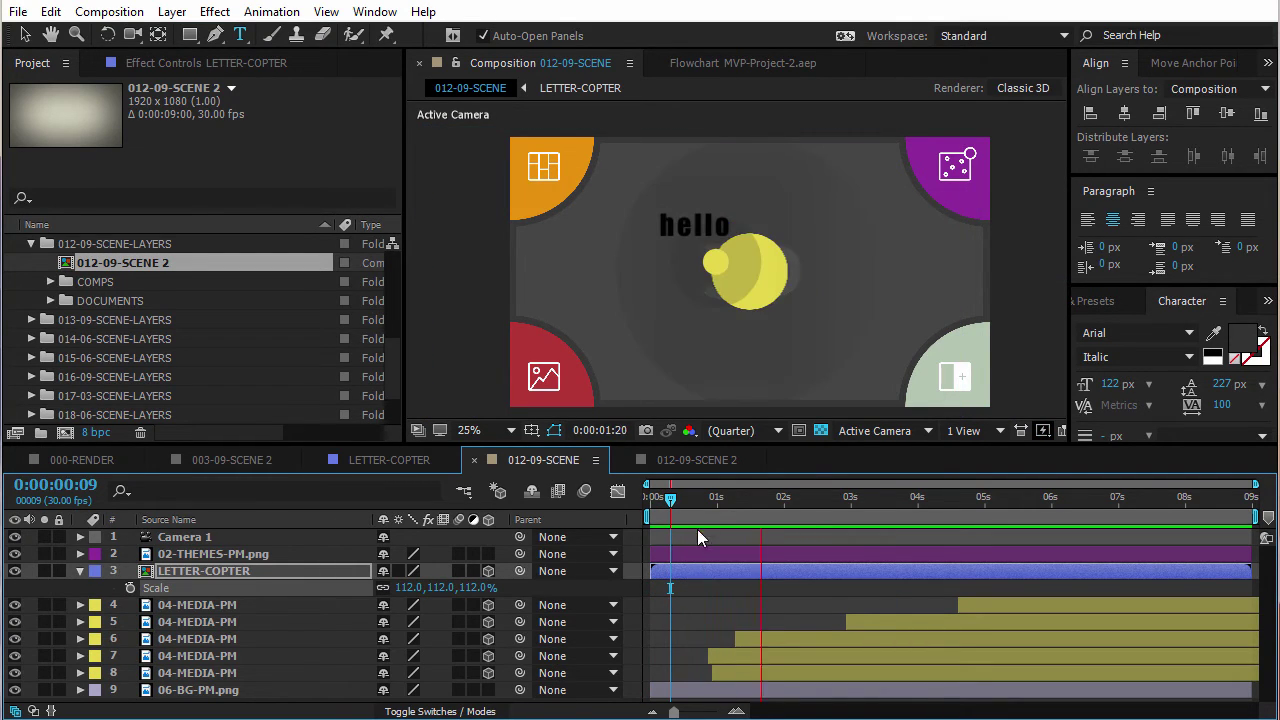
{"action": "key", "text": "Home"}
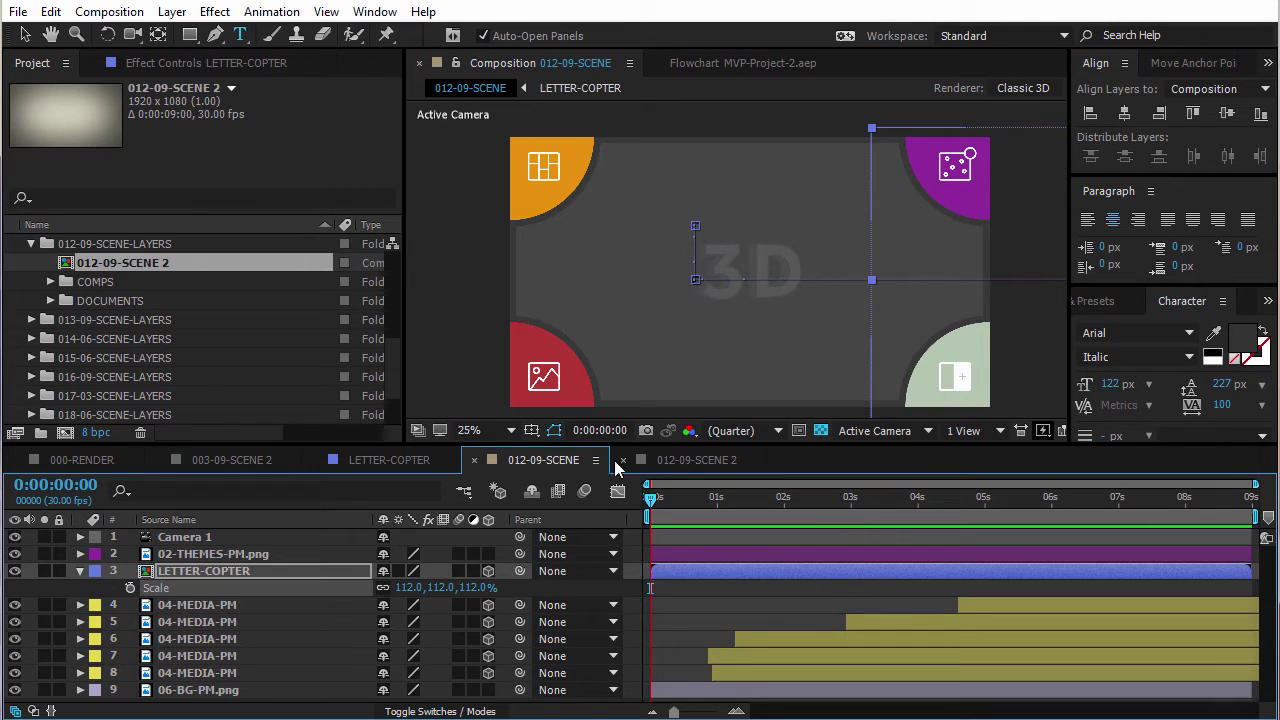
{"action": "left_click", "coordinate": [476, 461]}
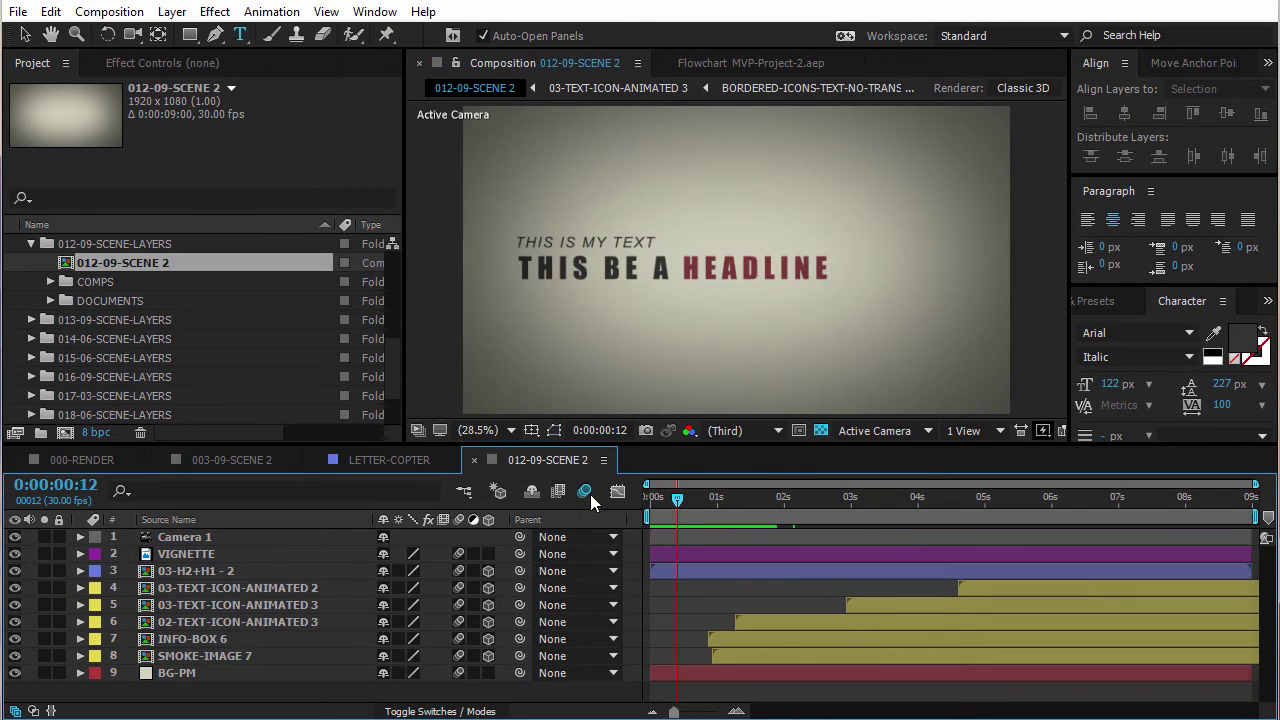
{"action": "left_click", "coordinate": [475, 461]}
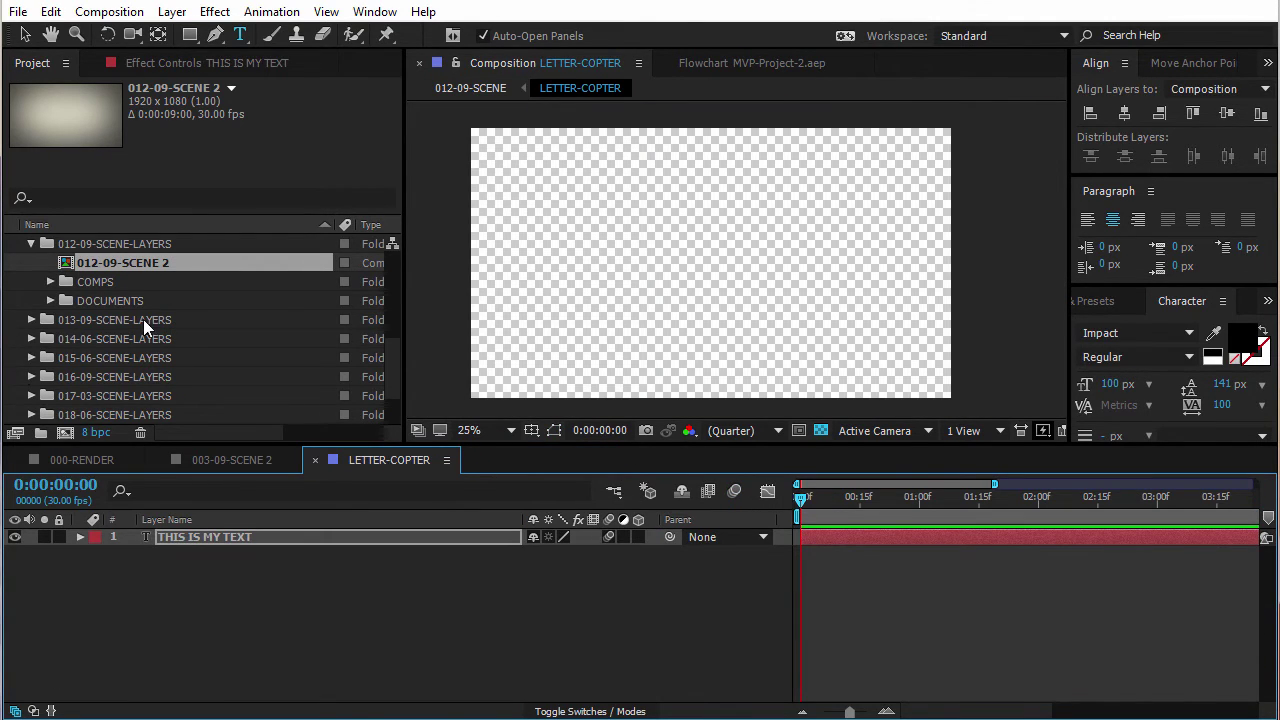
Open the finished 001-03-SCENE 2 composition from the 001-03-SCENE-LAYERS folder in COMPLETE SCENES
{"action": "scroll", "coordinate": [143, 309], "scroll_direction": "up", "scroll_amount": 5}
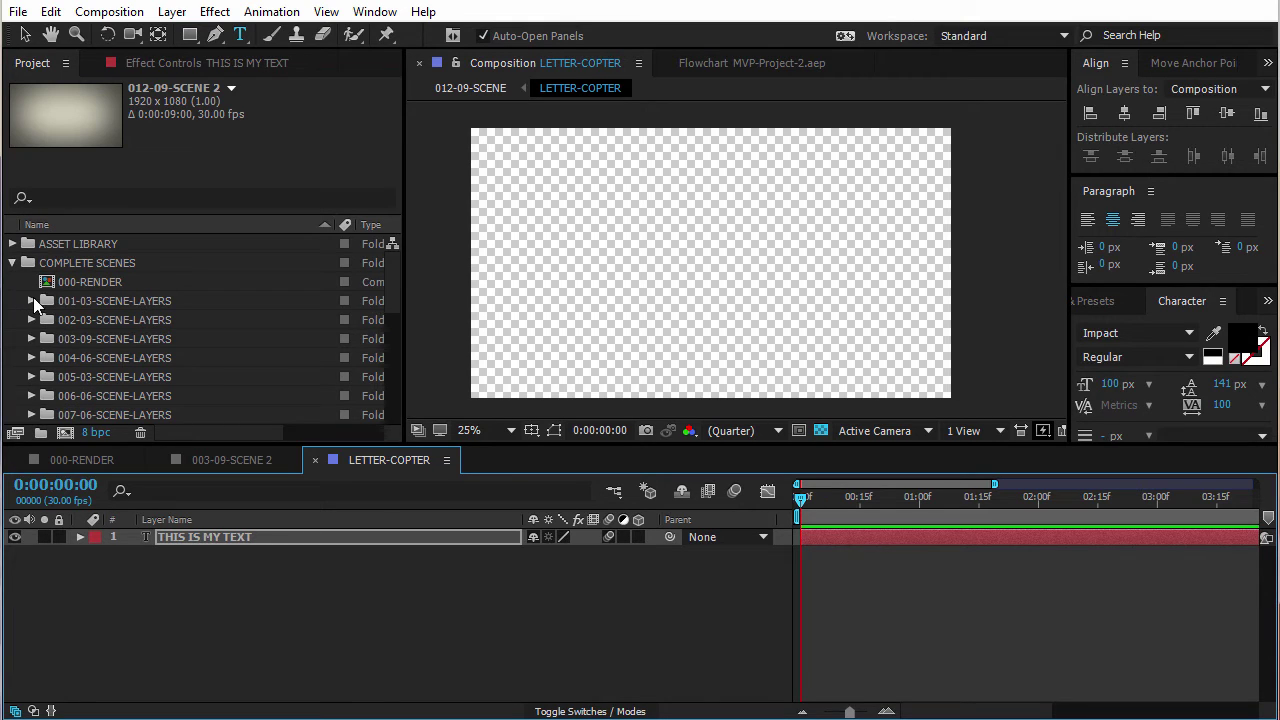
{"action": "left_click", "coordinate": [31, 301]}
{"action": "double_click", "coordinate": [109, 321]}
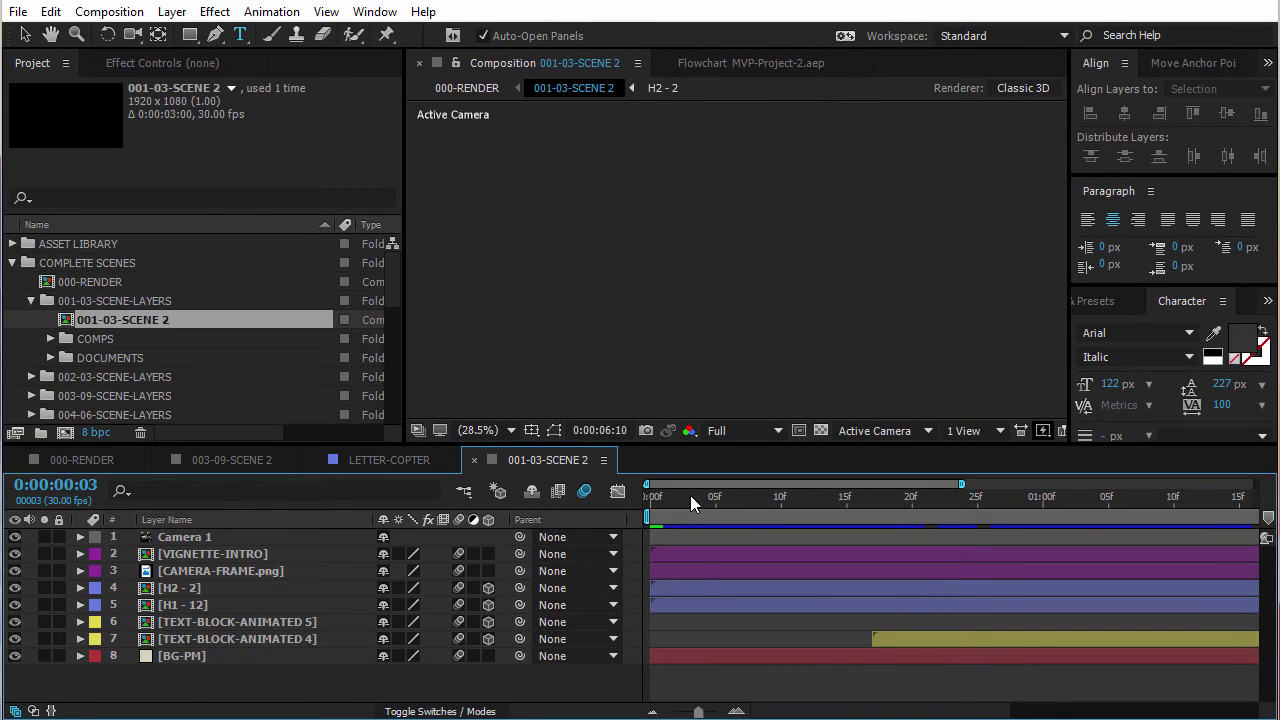
Play 001-03-SCENE 2 repeatedly from the first frame to review its headline animation, ending back at the first frame
{"action": "left_click", "coordinate": [648, 498]}
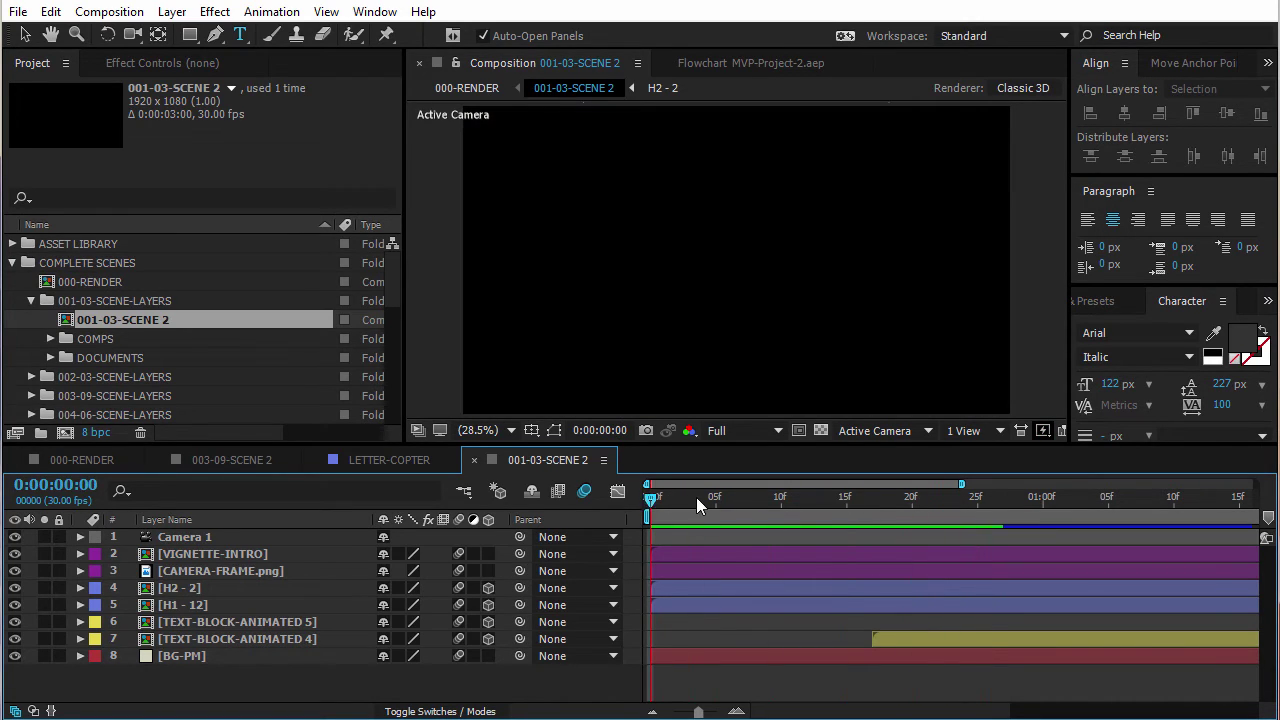
{"action": "key", "text": "space"}
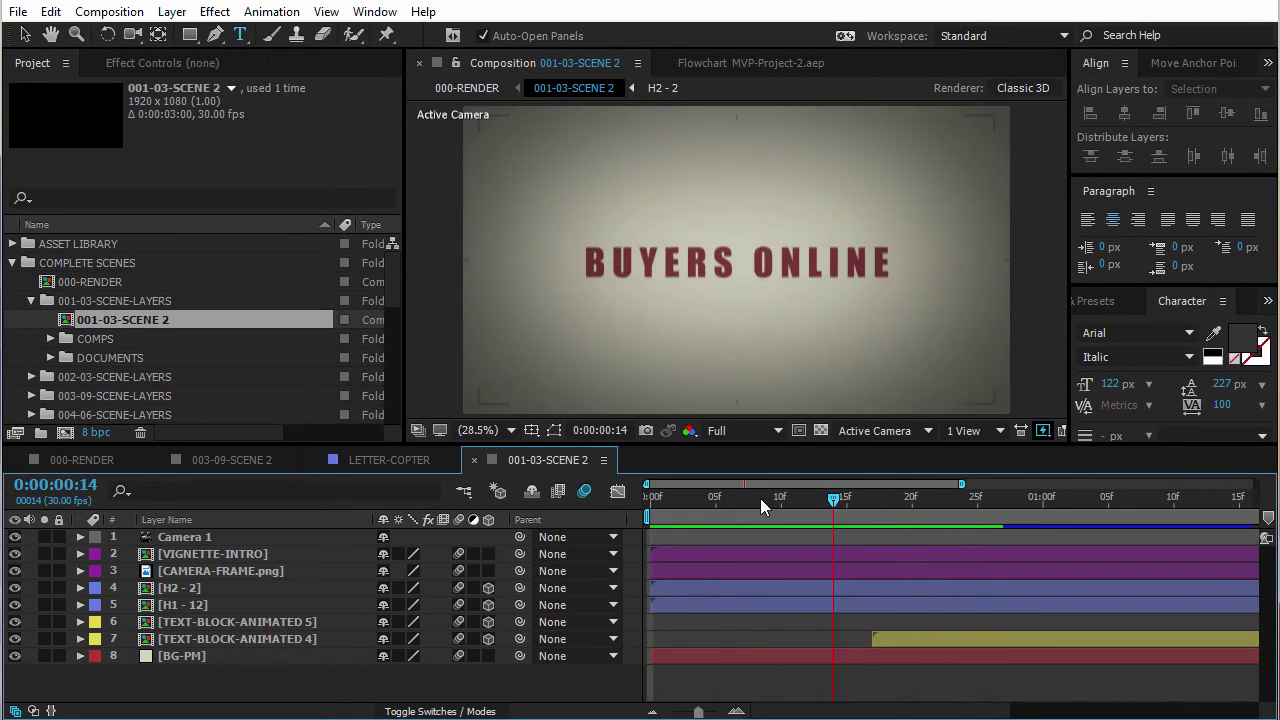
{"action": "key", "text": "Home"}
{"action": "key", "text": "space"}
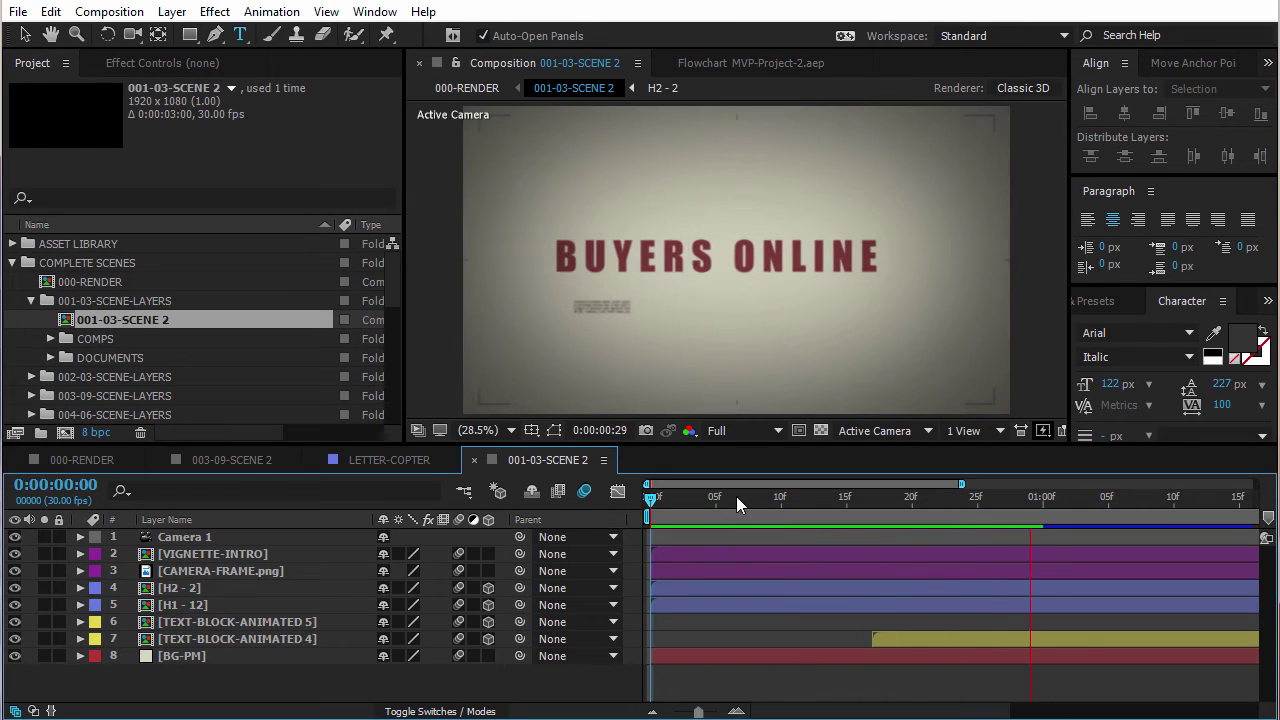
{"action": "left_click", "coordinate": [912, 496]}
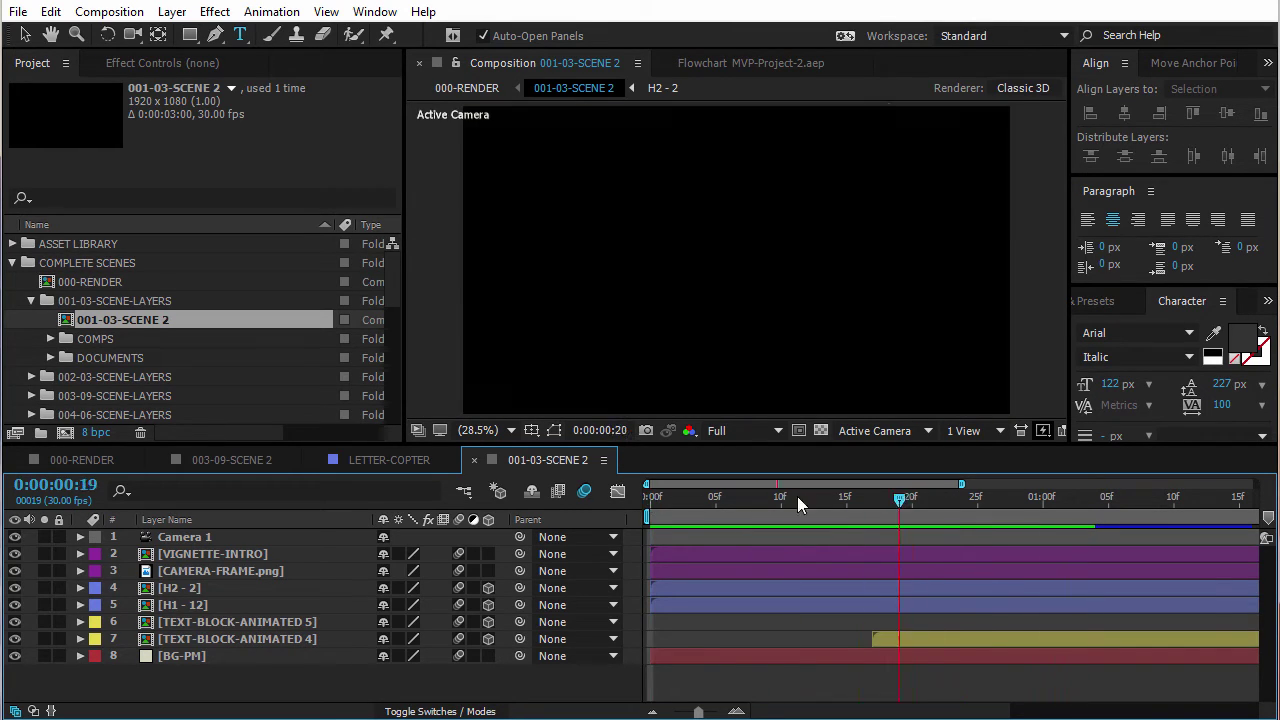
{"action": "key", "text": "Home"}
Open the matching placeholder composition 001-03-SCENE from the 03-SECOND folder in CUSTOM SCENES
{"action": "scroll", "coordinate": [387, 293], "scroll_direction": "down", "scroll_amount": 6}
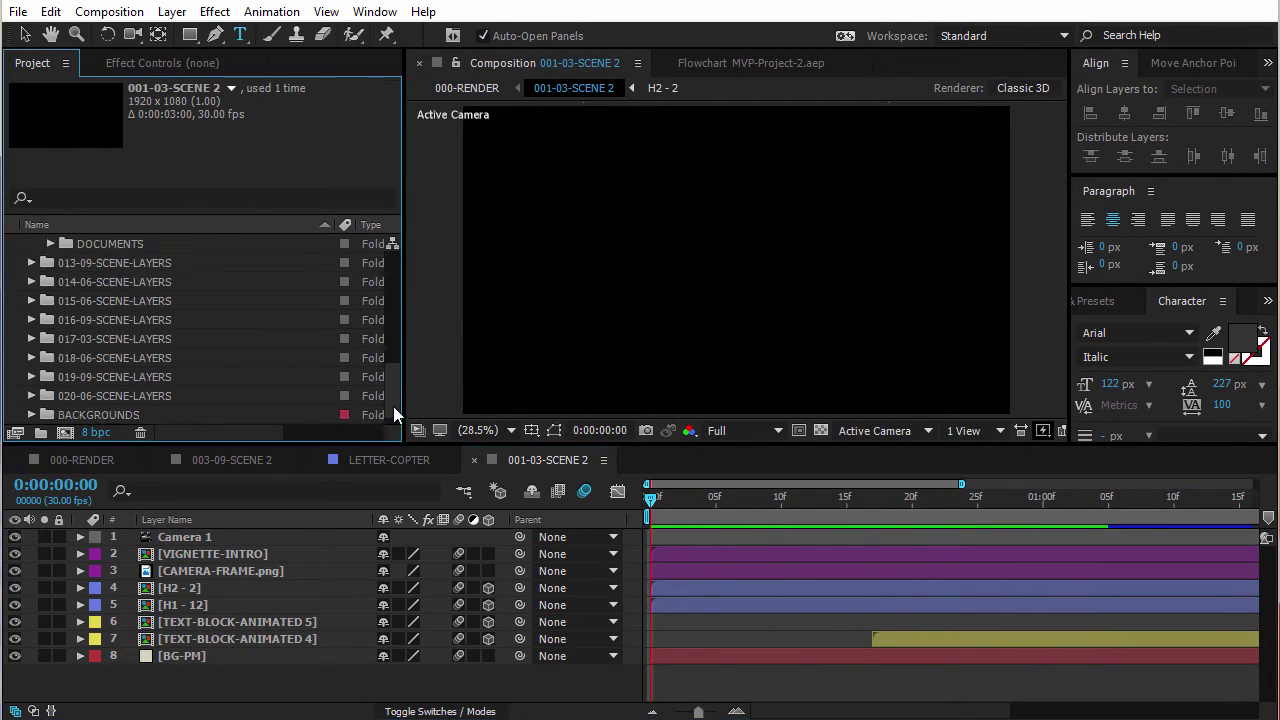
{"action": "left_click", "coordinate": [13, 415]}
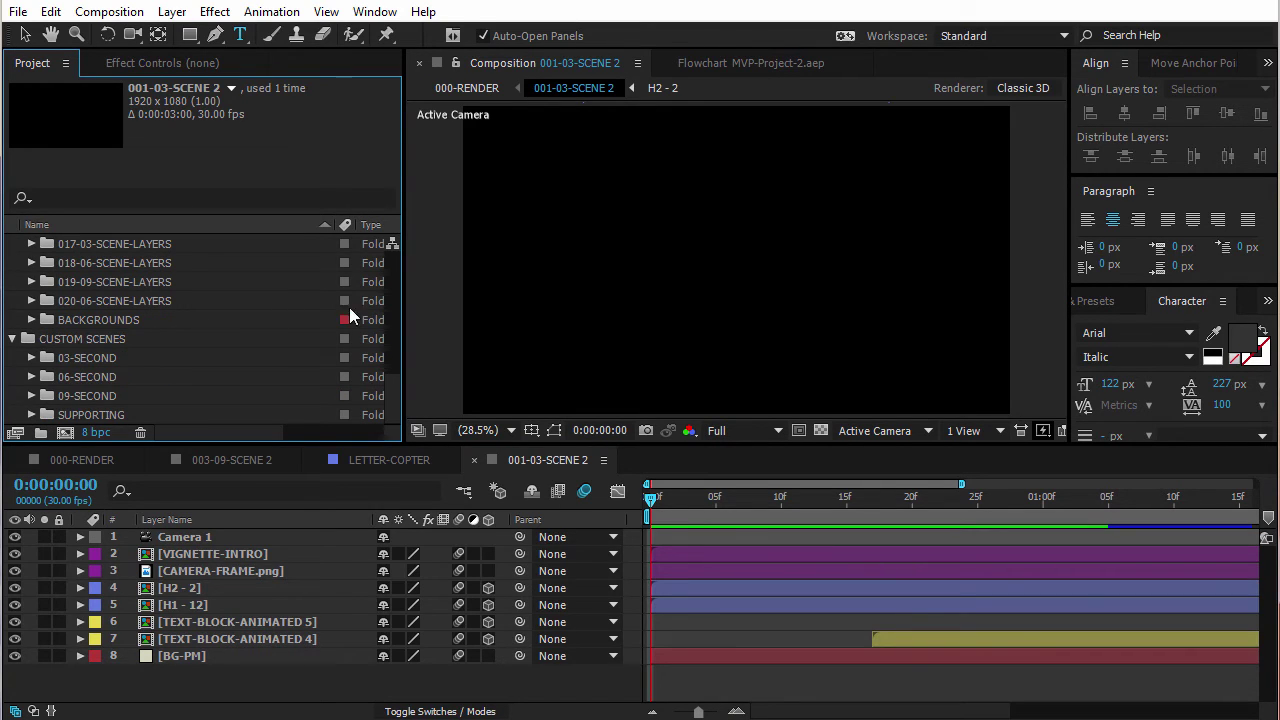
{"action": "scroll", "coordinate": [395, 310], "scroll_direction": "up", "scroll_amount": 5}
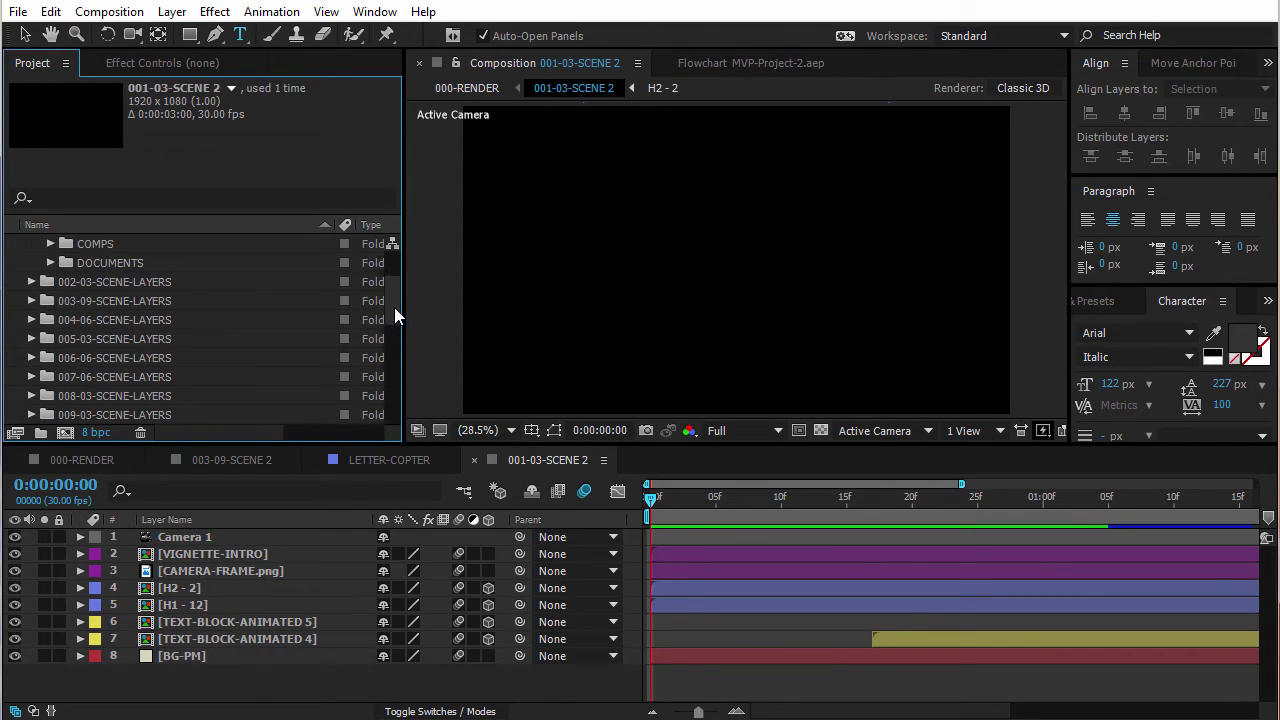
{"action": "scroll", "coordinate": [395, 305], "scroll_direction": "up", "scroll_amount": 2}
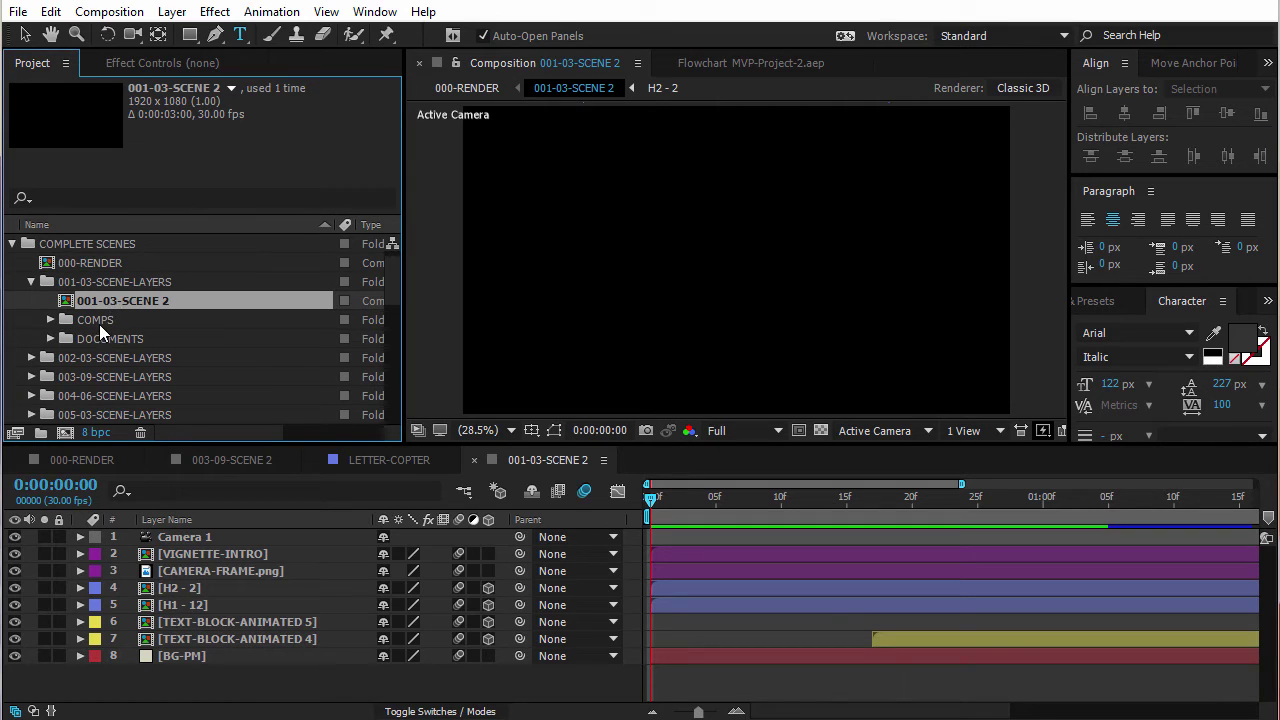
{"action": "scroll", "coordinate": [99, 316], "scroll_direction": "down", "scroll_amount": 7}
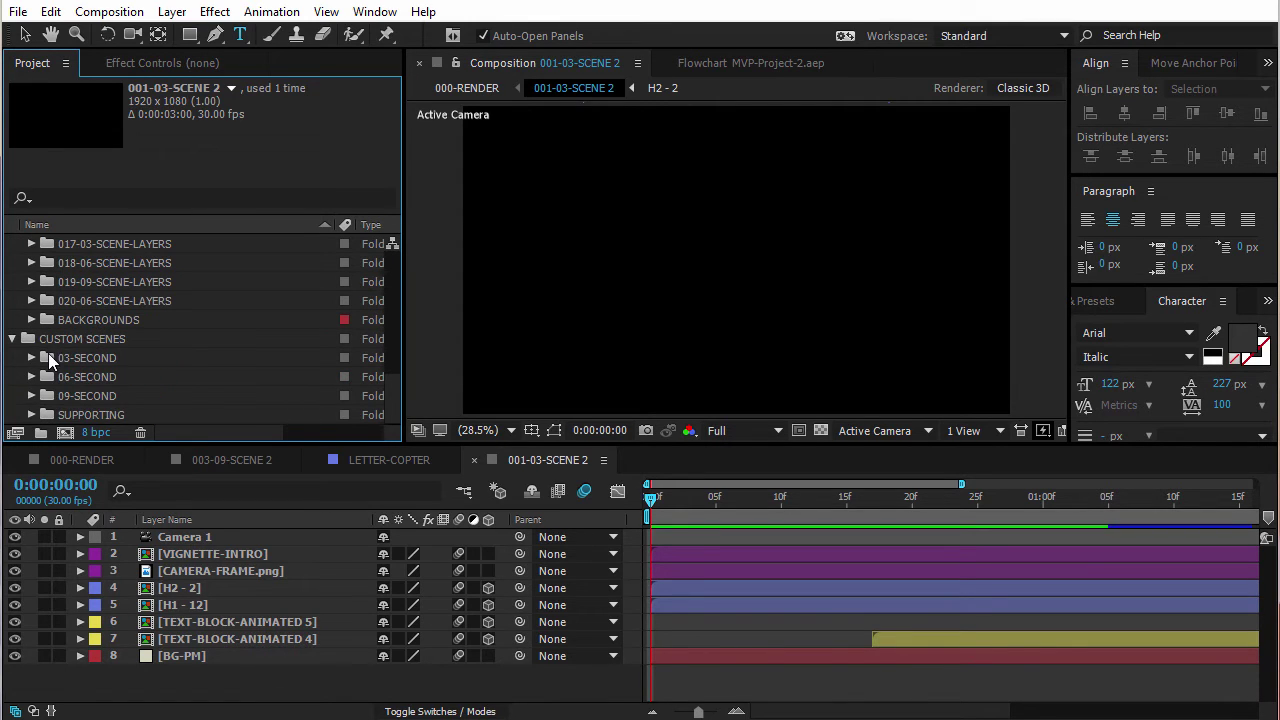
{"action": "left_click", "coordinate": [31, 357]}
{"action": "double_click", "coordinate": [95, 303]}
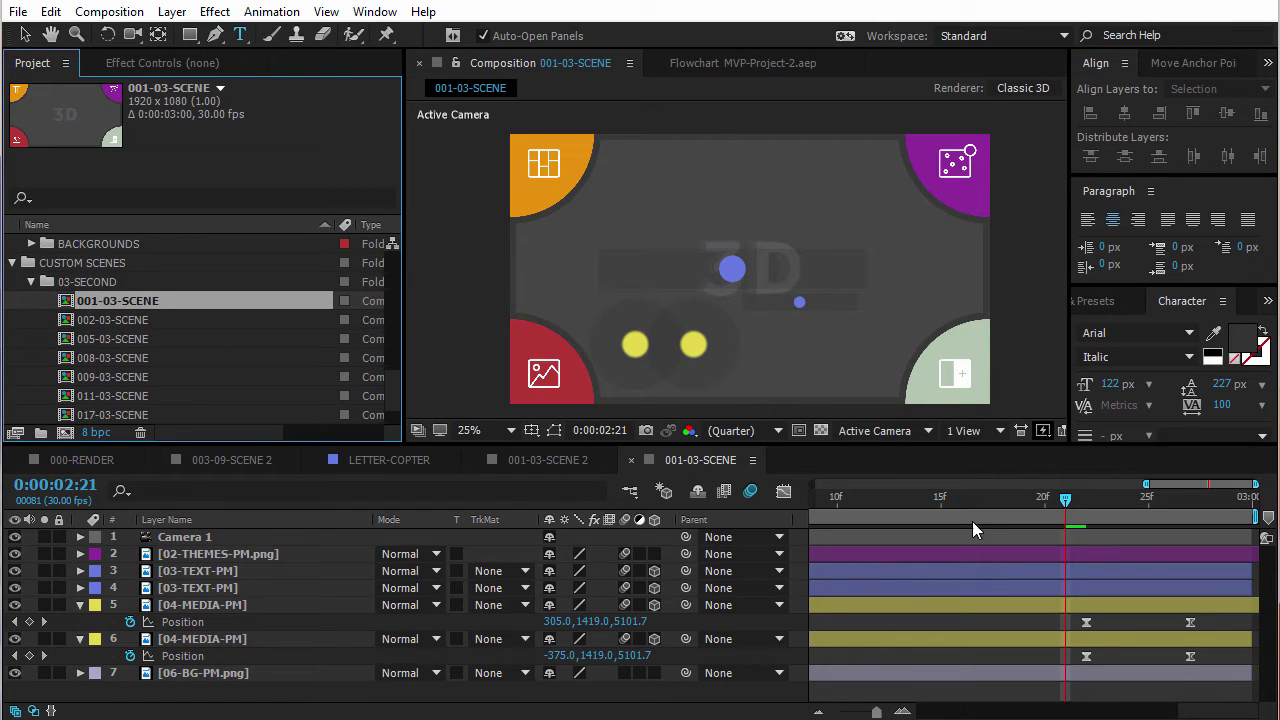
Scrub through the 001-03-SCENE placeholders and show the composition's full duration in the timeline, ending at the first frame
{"action": "left_click_drag", "start_coordinate": [983, 499], "coordinate": [754, 529]}
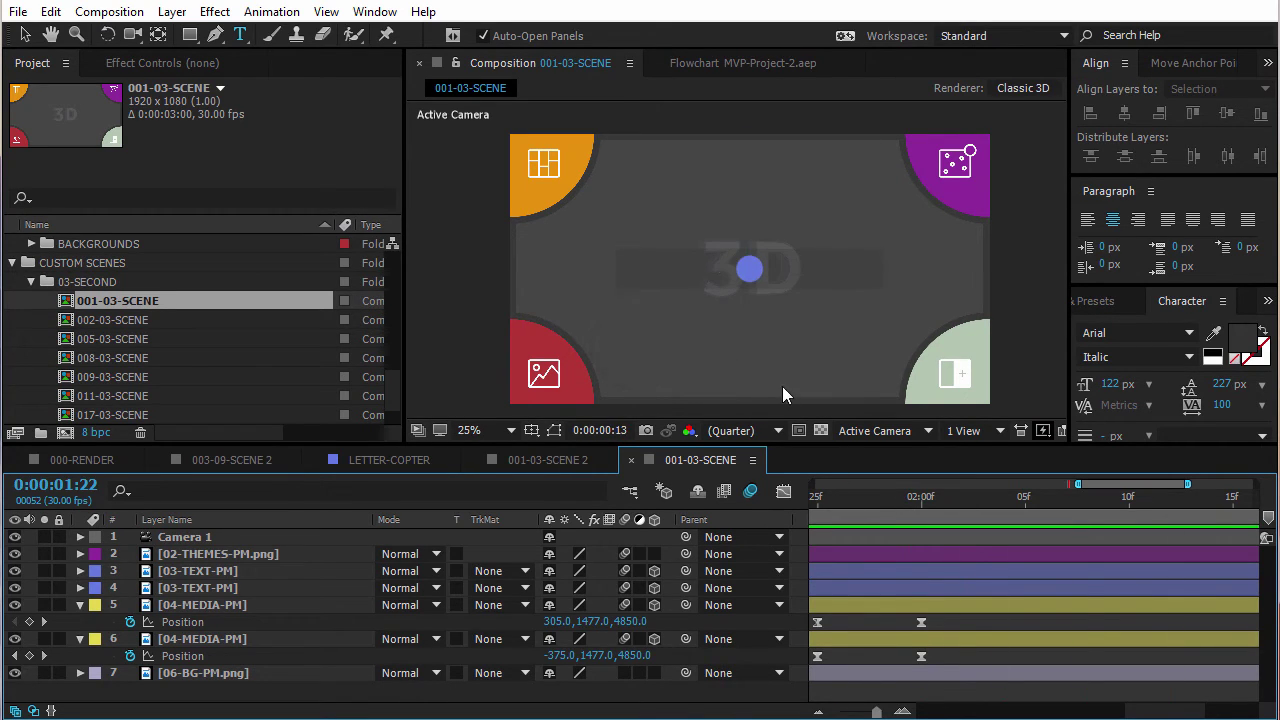
{"action": "left_click", "coordinate": [906, 497]}
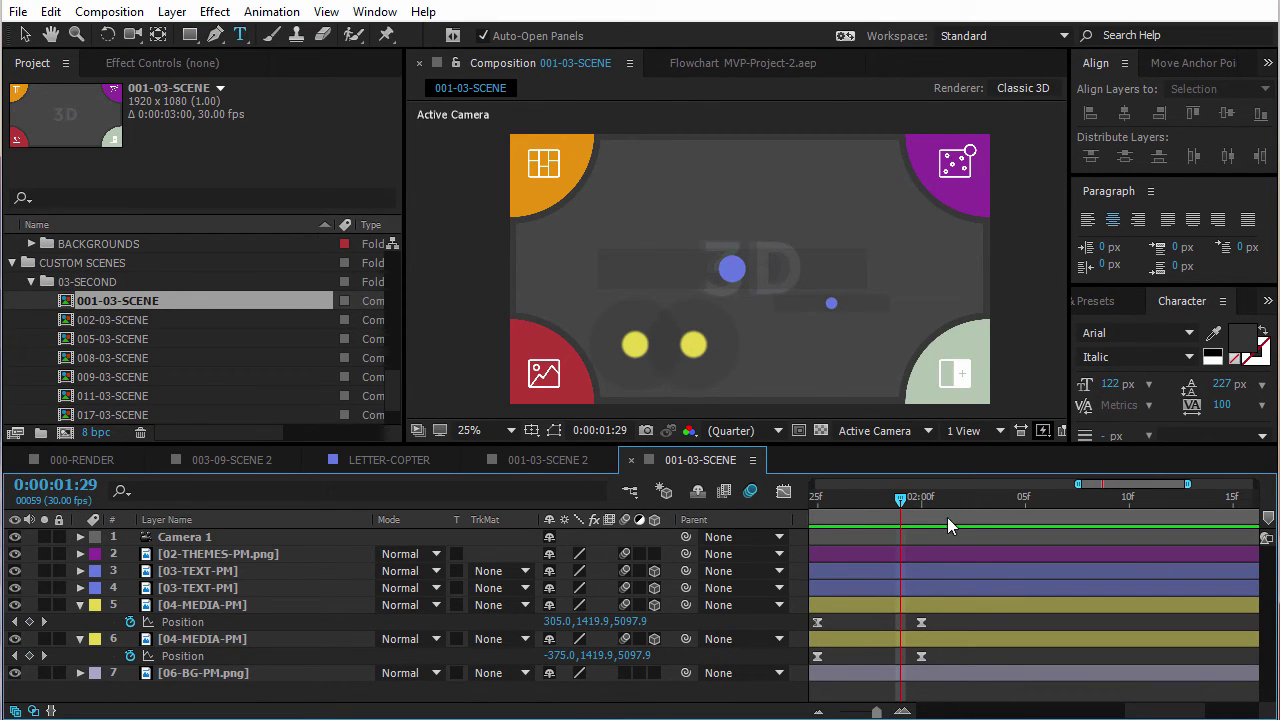
{"action": "left_click_drag", "start_coordinate": [947, 501], "coordinate": [812, 486]}
{"action": "left_click_drag", "start_coordinate": [1103, 485], "coordinate": [1258, 485]}
{"action": "key", "text": "Home"}
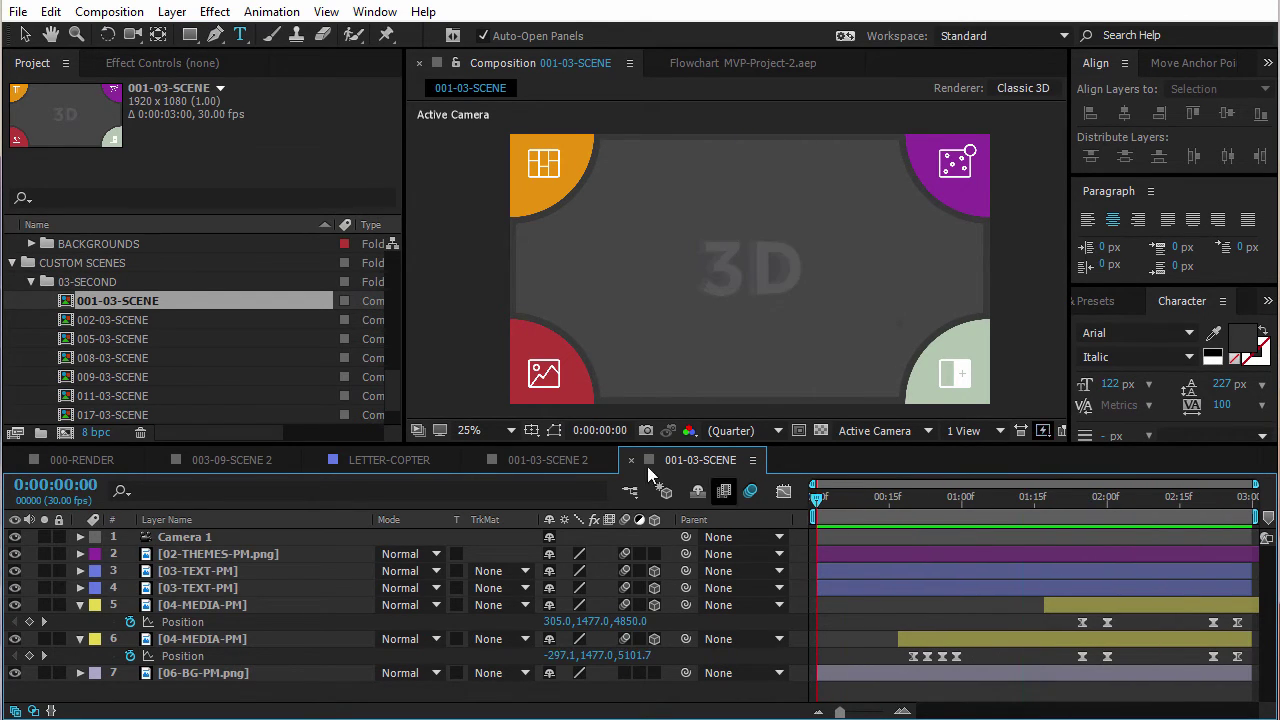
Compare the finished 001-03-SCENE 2, played to 0:00:00:25, with the placeholder 001-03-SCENE, scrubbed to 0:00:01:23
{"action": "left_click", "coordinate": [556, 459]}
{"action": "left_click", "coordinate": [421, 459]}
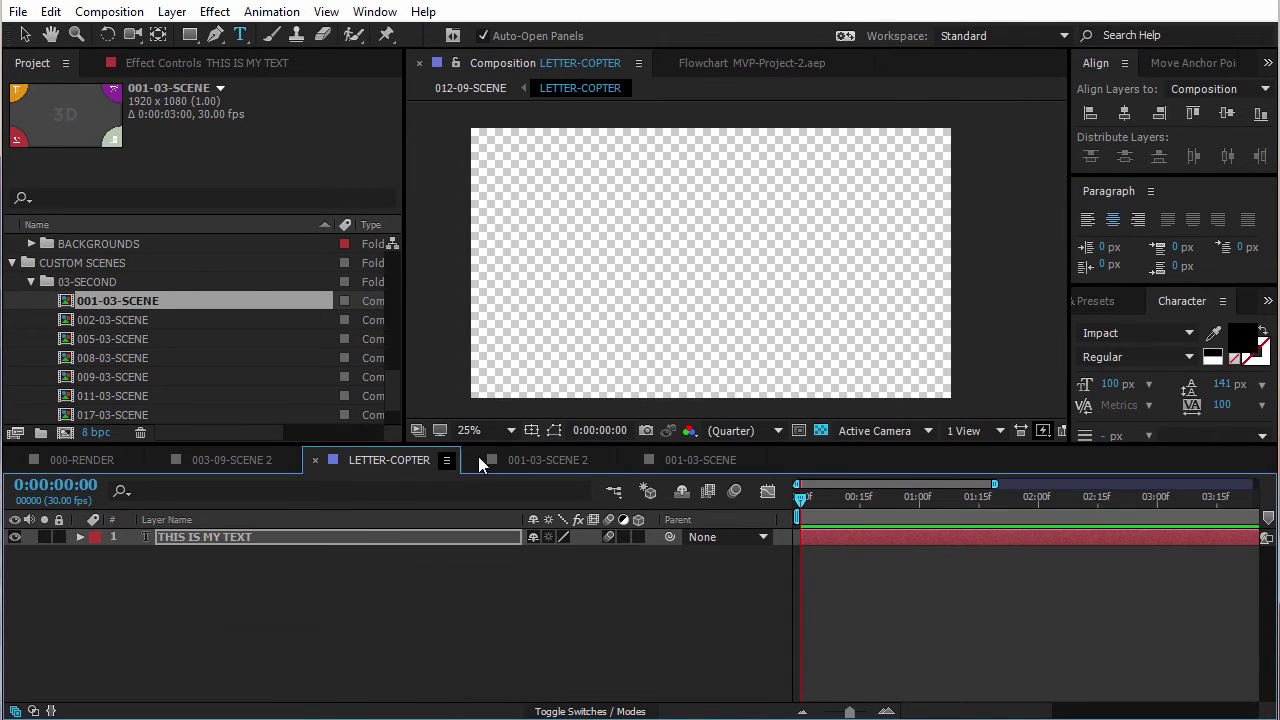
{"action": "left_click", "coordinate": [558, 459]}
{"action": "key", "text": "space"}
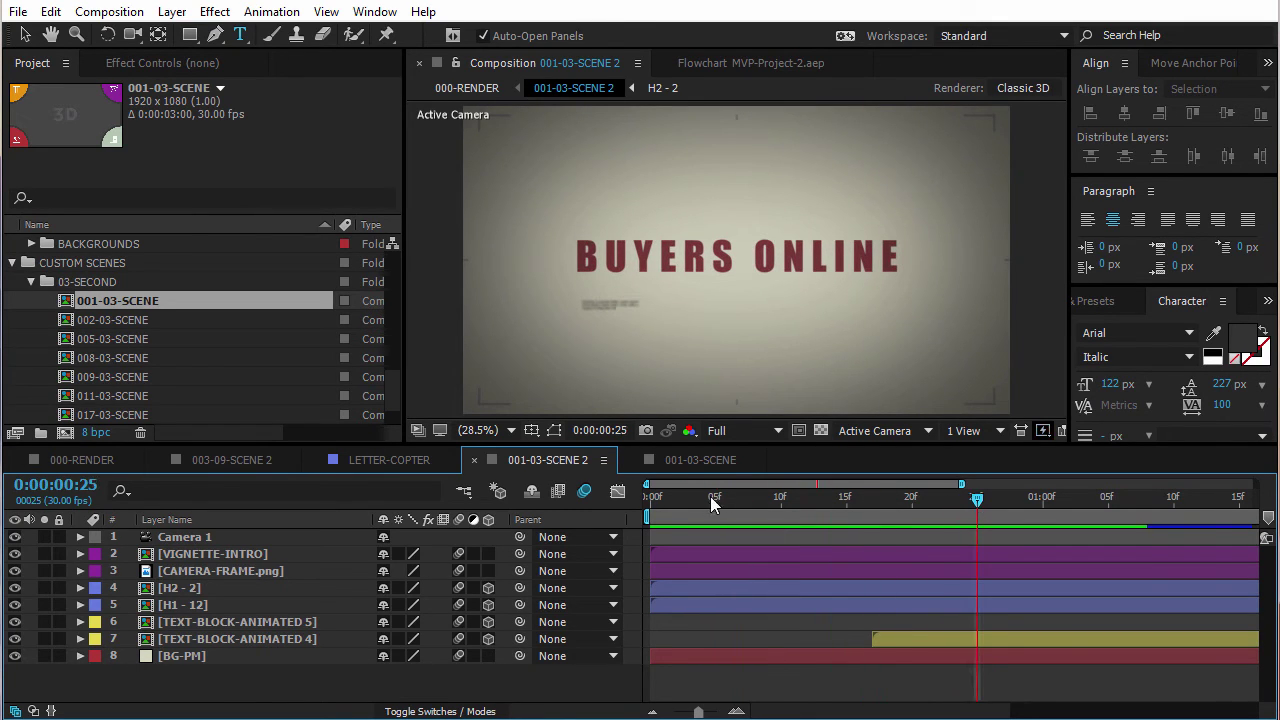
{"action": "left_click", "coordinate": [680, 459]}
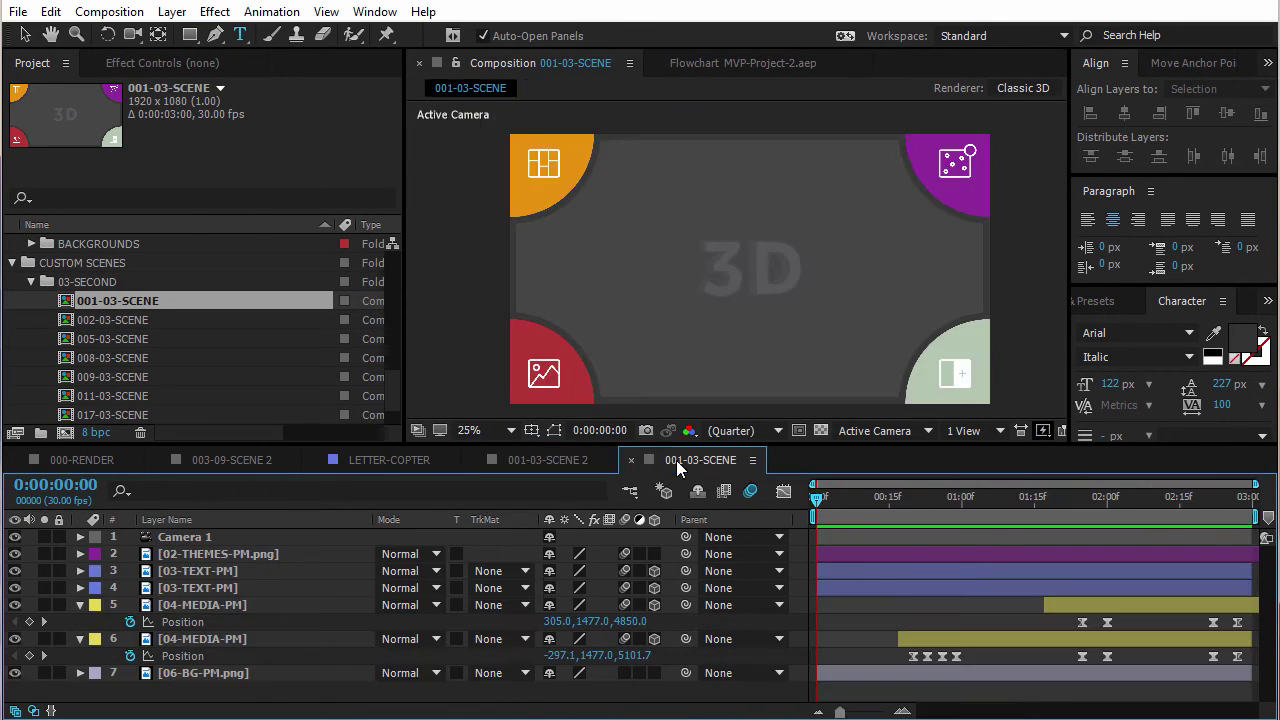
{"action": "left_click_drag", "start_coordinate": [877, 495], "coordinate": [1073, 497]}
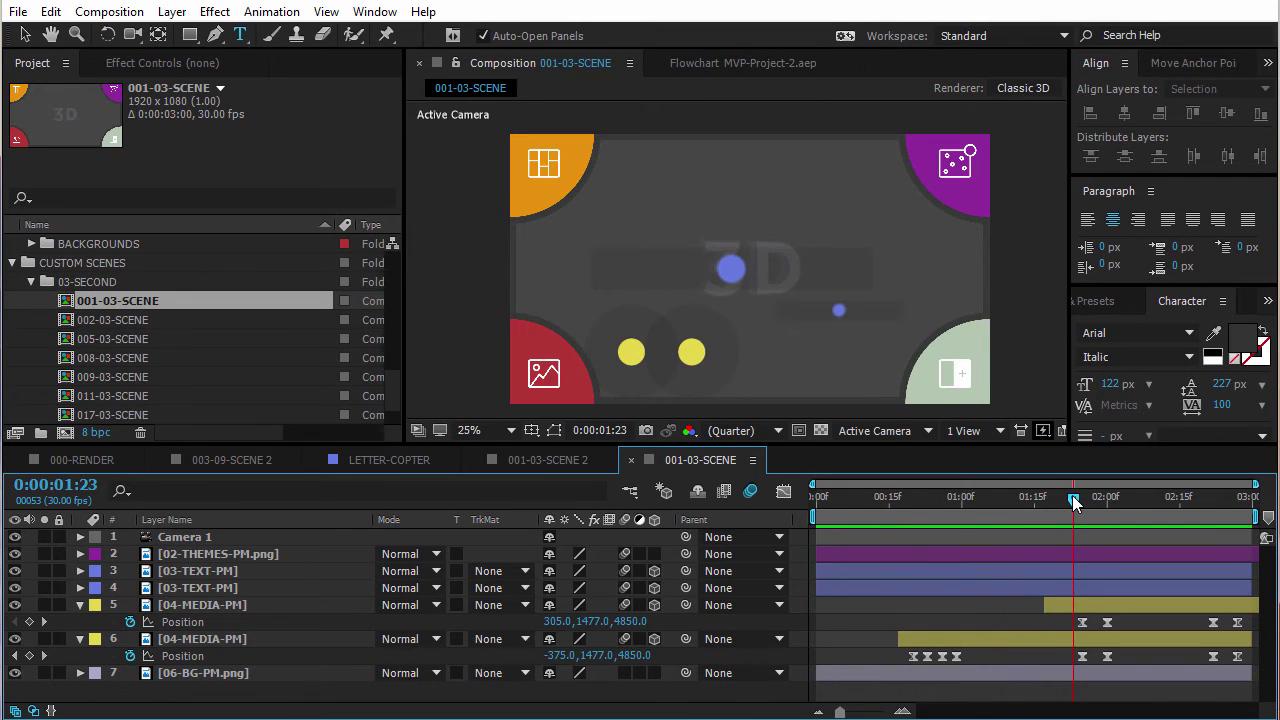
Collapse the 03-SECOND folder and expand 02. MEDIA (YELLOW) in ASSET LIBRARY to browse its media categories
{"action": "left_click", "coordinate": [28, 280]}
{"action": "scroll", "coordinate": [30, 300], "scroll_direction": "up", "scroll_amount": 5}
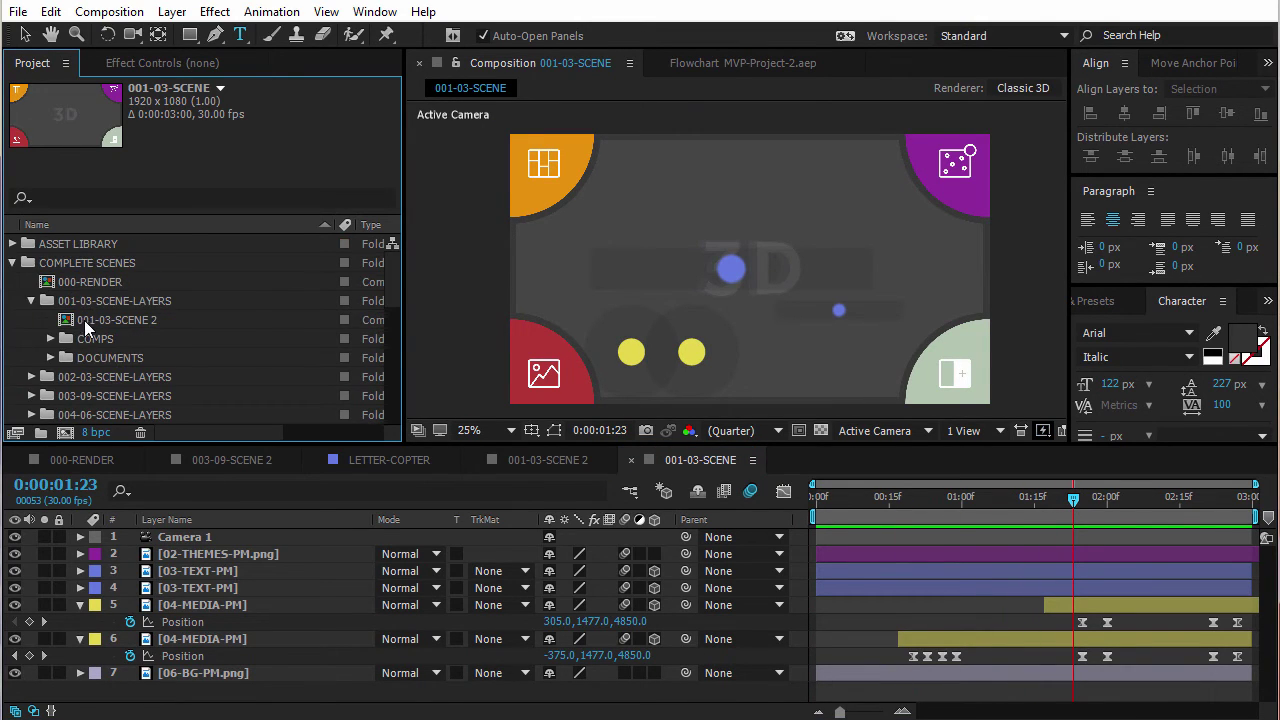
{"action": "scroll", "coordinate": [46, 315], "scroll_direction": "up", "scroll_amount": 2}
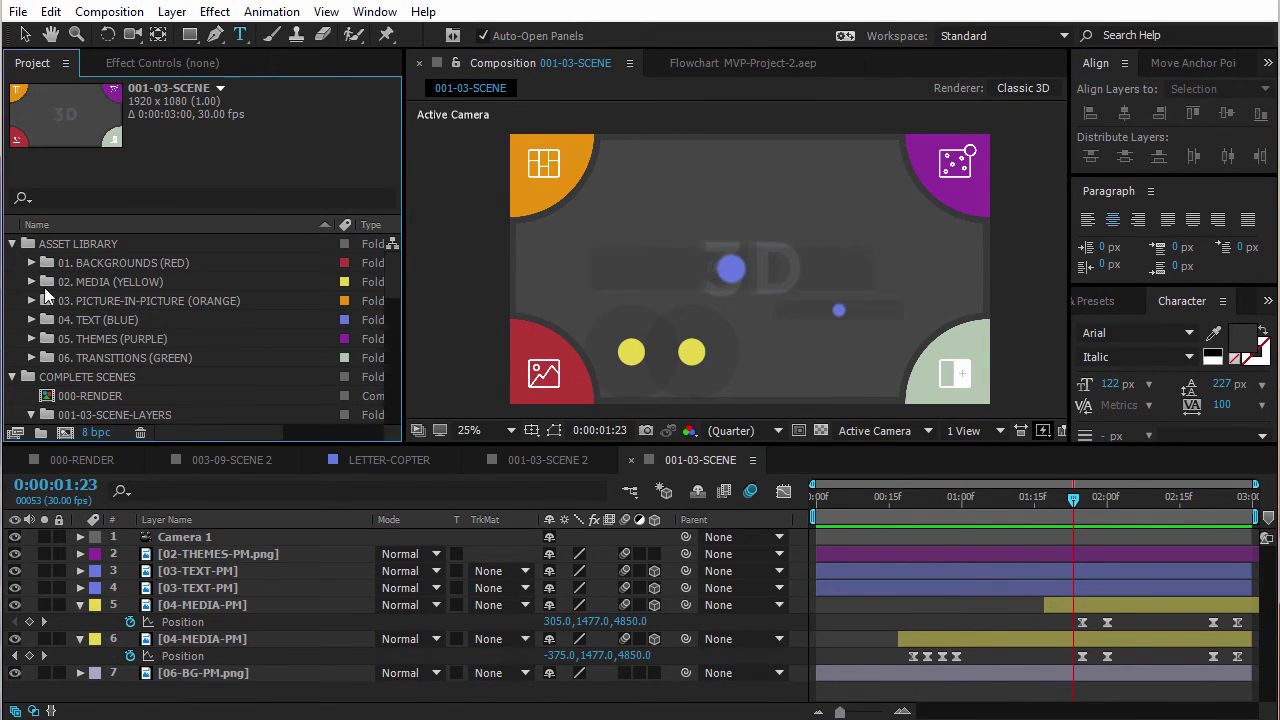
{"action": "left_click", "coordinate": [31, 282]}
{"action": "scroll", "coordinate": [131, 353], "scroll_direction": "down", "scroll_amount": 2}
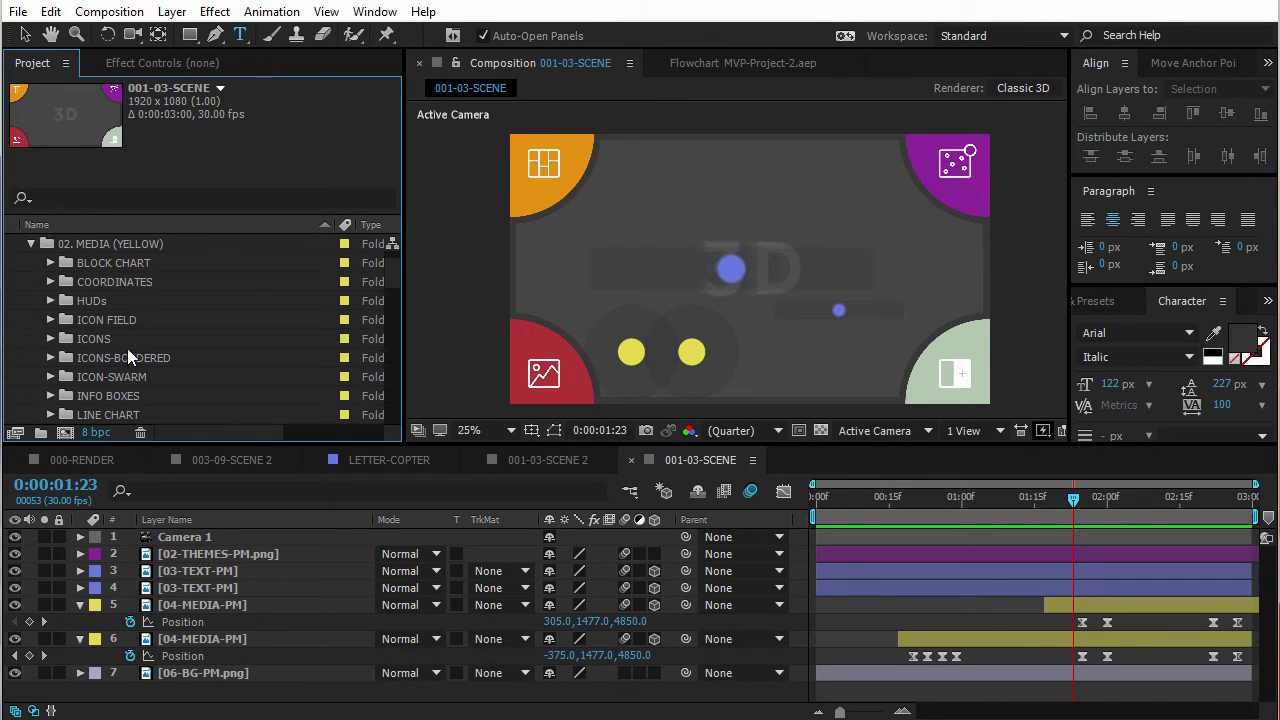
{"action": "scroll", "coordinate": [133, 374], "scroll_direction": "down", "scroll_amount": 2}
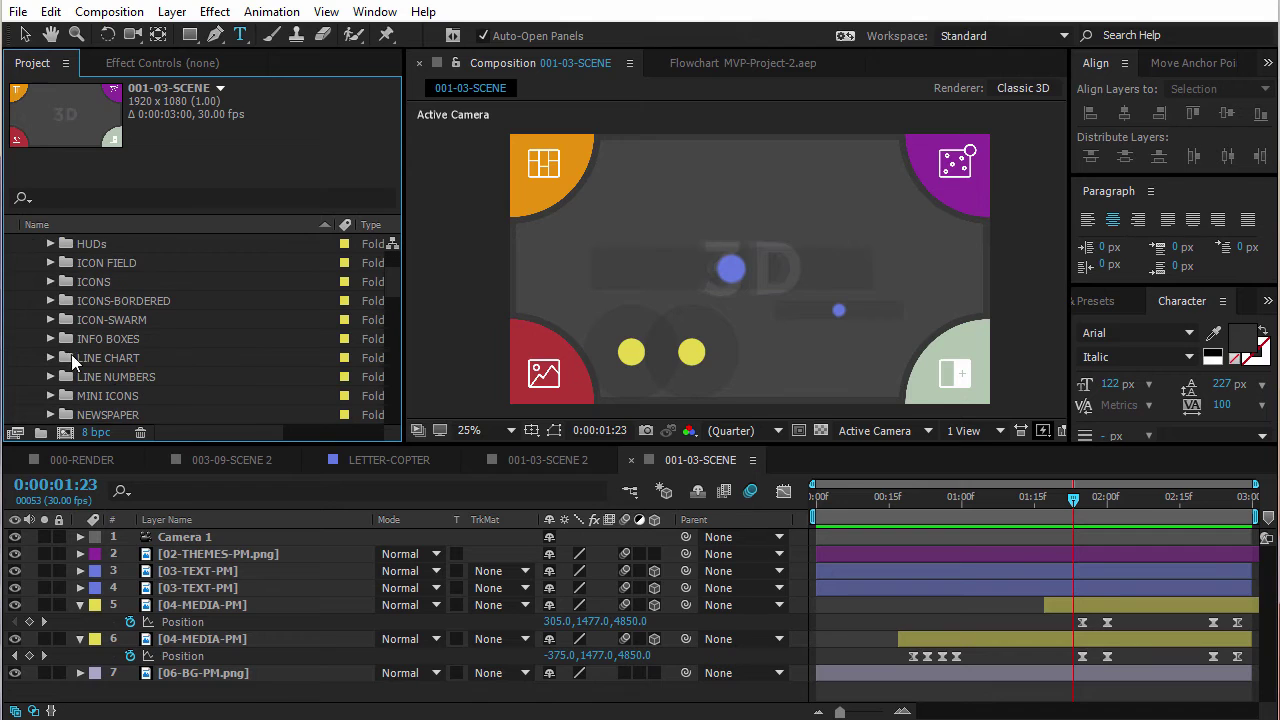
Inspect the LINE-FRAME and LINE-NUMBERS assets in the LINE NUMBERS media folder and collapse the folder
{"action": "left_click", "coordinate": [50, 358]}
{"action": "left_click", "coordinate": [118, 376]}
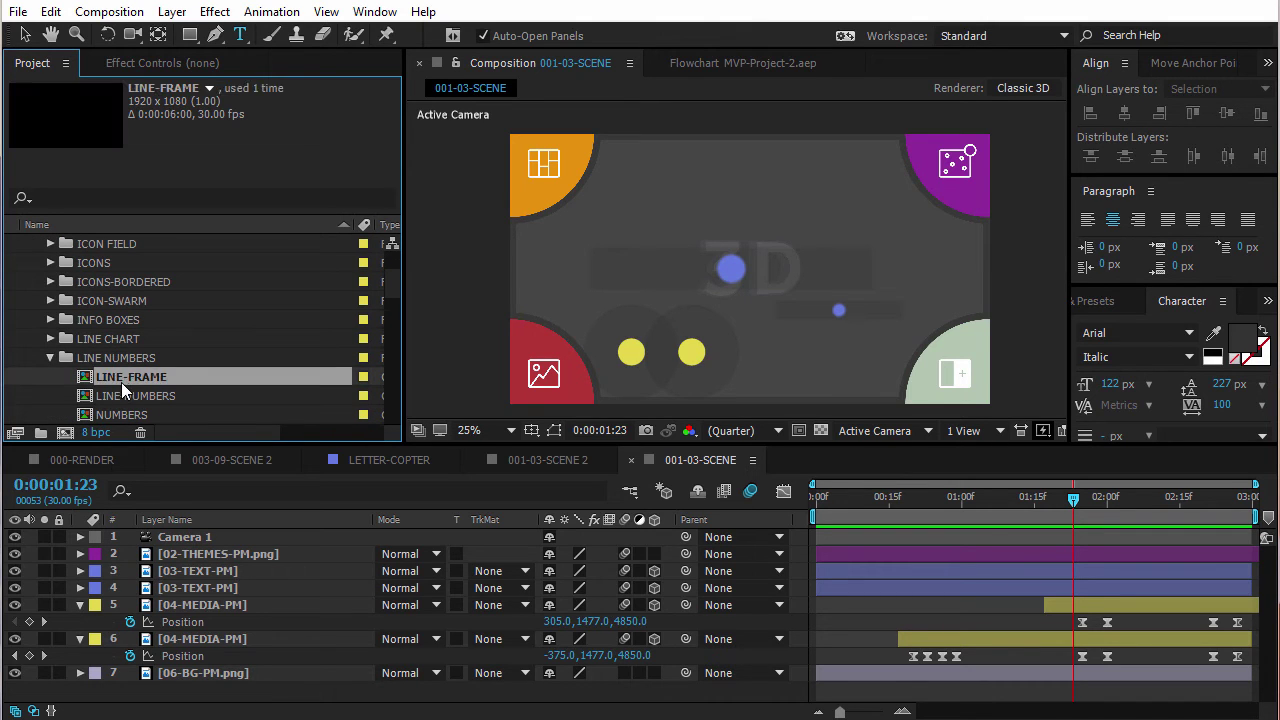
{"action": "left_click", "coordinate": [122, 395]}
{"action": "scroll", "coordinate": [135, 385], "scroll_direction": "down", "scroll_amount": 3}
{"action": "scroll", "coordinate": [90, 368], "scroll_direction": "up", "scroll_amount": 2}
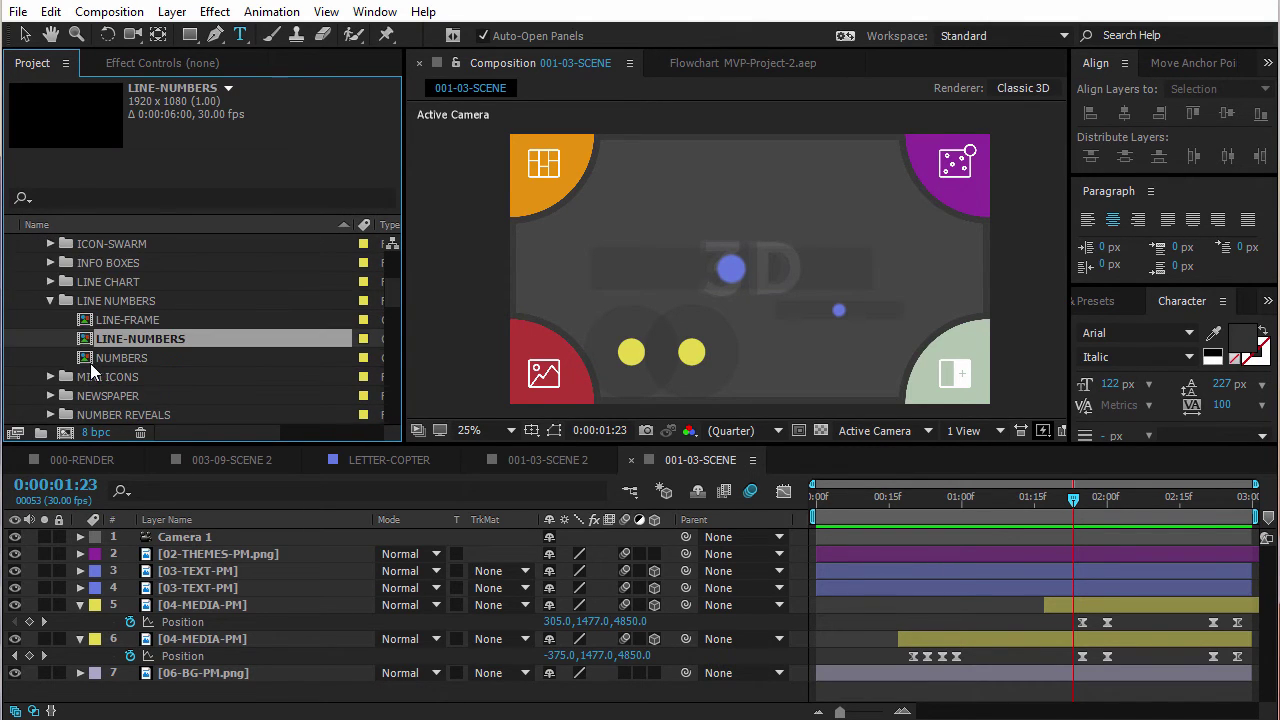
{"action": "left_click", "coordinate": [53, 300]}
Inspect the LINE-CHART asset and the INFO BOXES folder among the media assets, collapsing both folders after viewing
{"action": "left_click", "coordinate": [50, 282]}
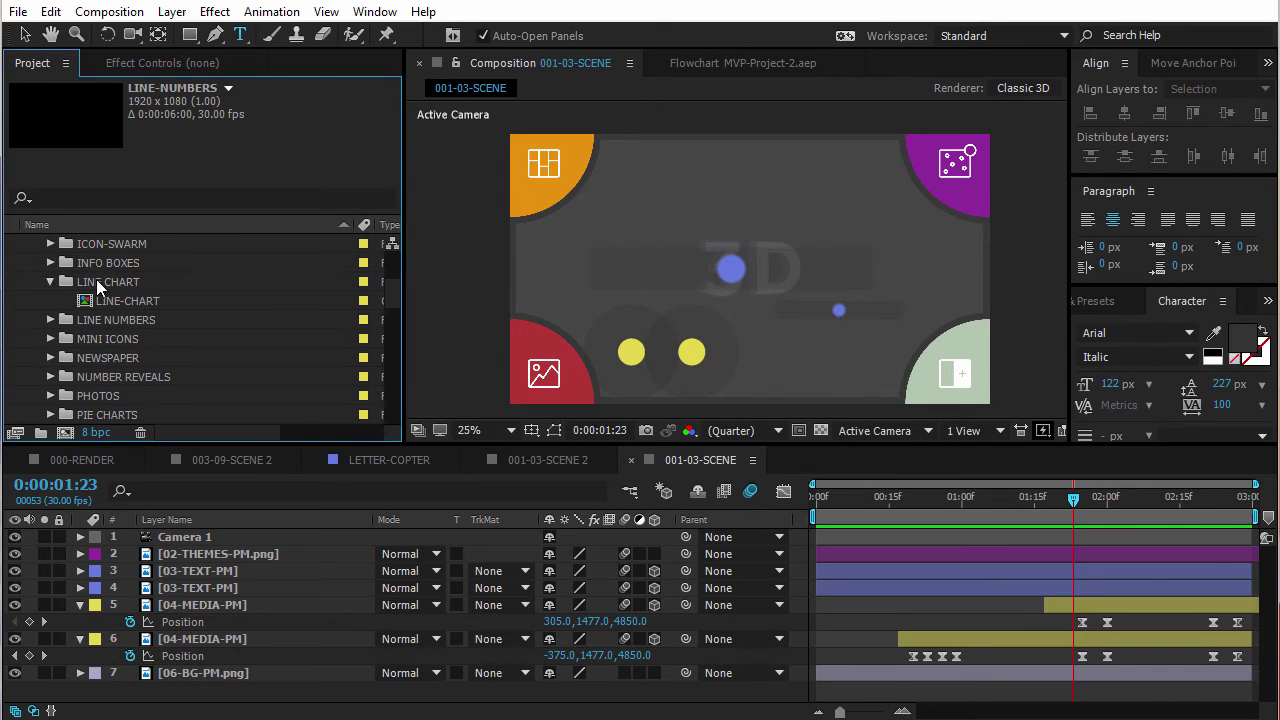
{"action": "left_click", "coordinate": [110, 300]}
{"action": "left_click", "coordinate": [52, 282]}
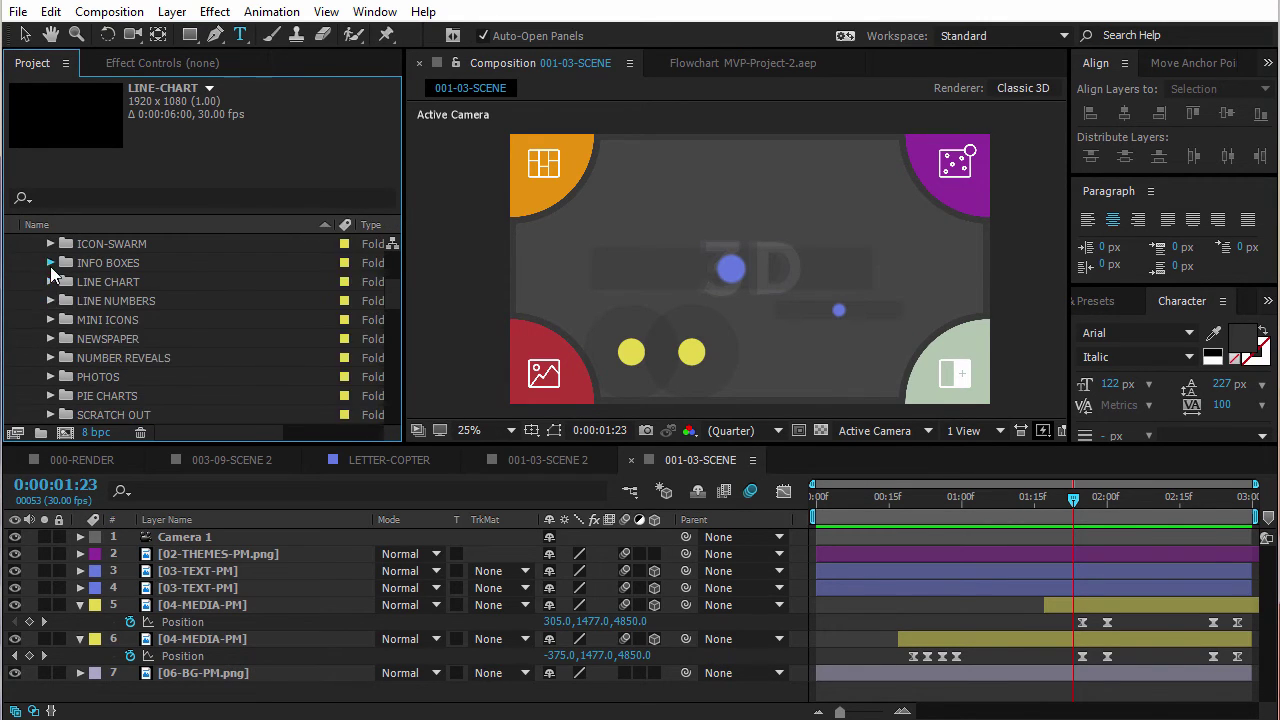
{"action": "left_click", "coordinate": [52, 263]}
{"action": "left_click", "coordinate": [53, 264]}
{"action": "scroll", "coordinate": [76, 292], "scroll_direction": "down", "scroll_amount": 1}
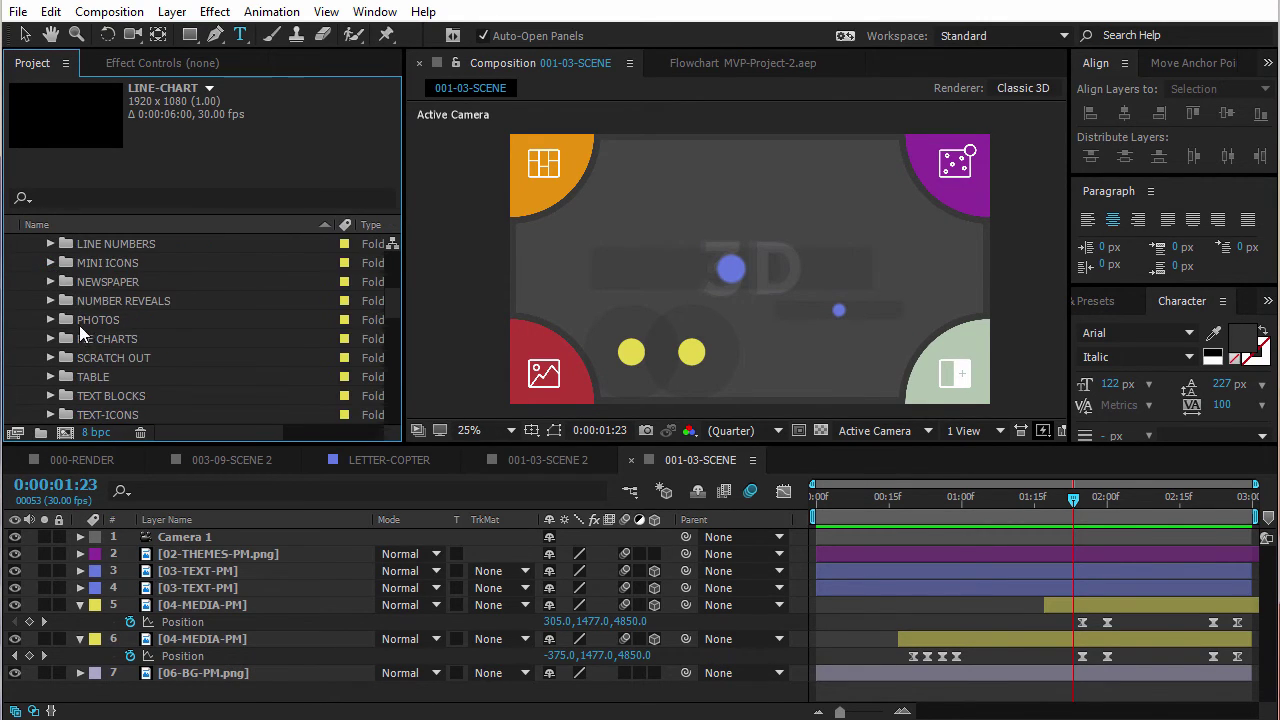
Expand the PIE CHARTS folder among the yellow media assets and select the PIE-CHART composition
{"action": "left_click", "coordinate": [91, 338]}
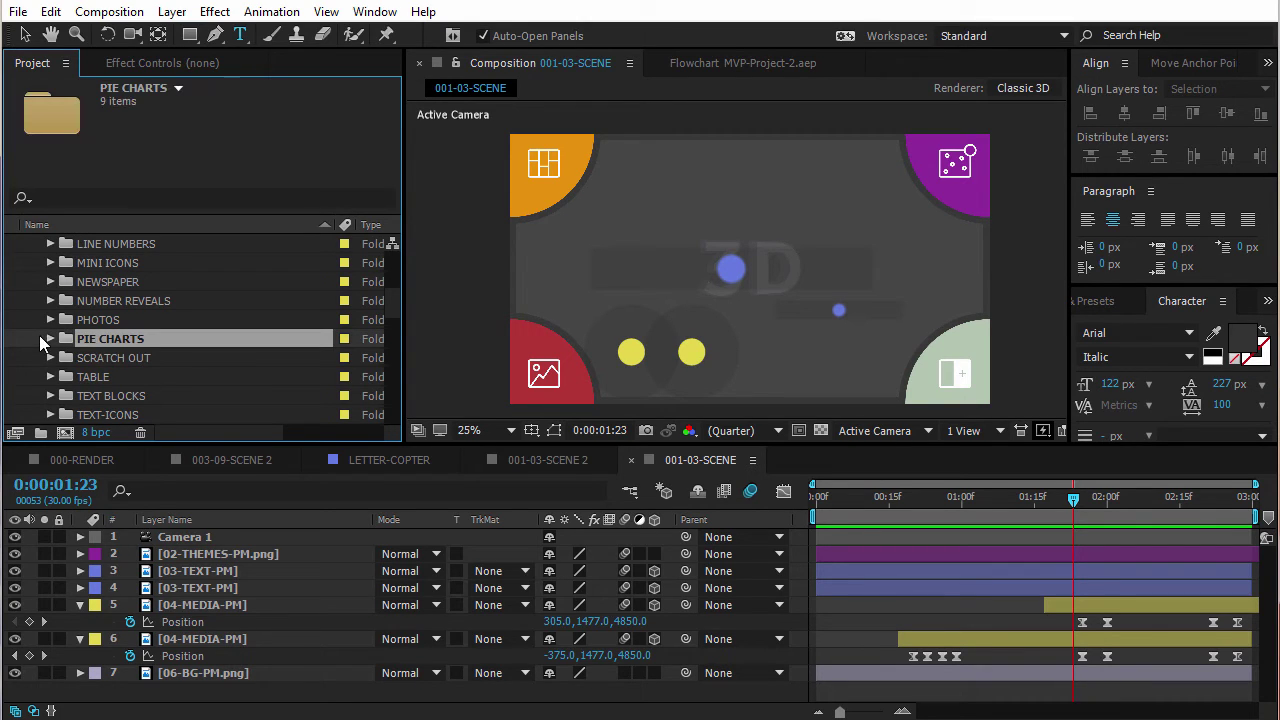
{"action": "left_click", "coordinate": [52, 338]}
{"action": "left_click", "coordinate": [107, 322]}
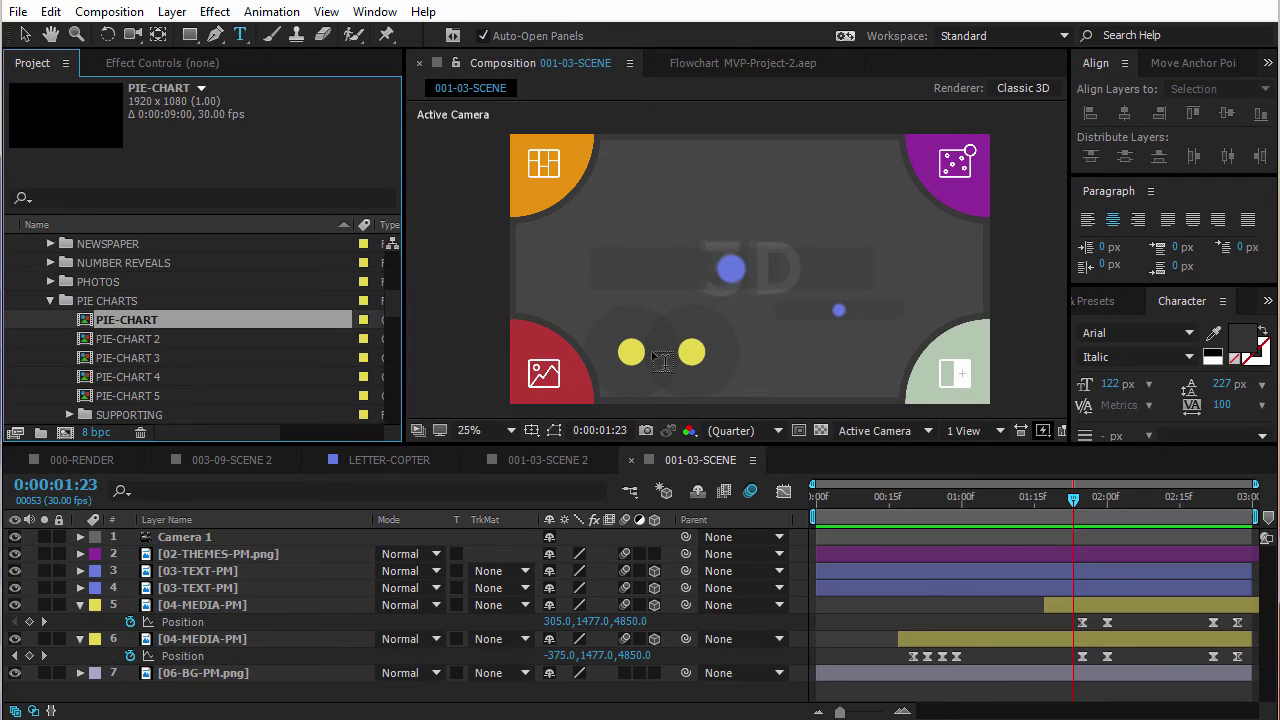
Inspect the theme, text and media placeholder layers in 001-03-SCENE, scrubbing the scene to 0:00:01:08
{"action": "left_click", "coordinate": [207, 553]}
{"action": "left_click", "coordinate": [212, 568]}
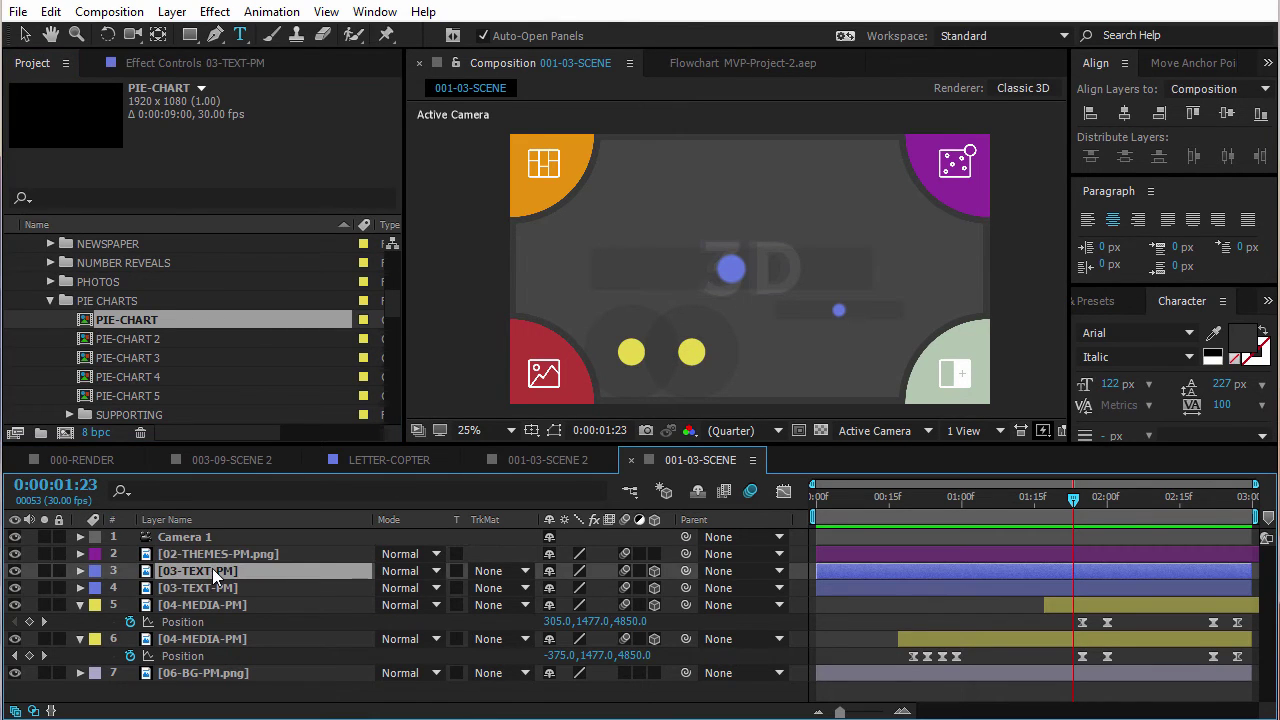
{"action": "left_click", "coordinate": [831, 588]}
{"action": "left_click_drag", "start_coordinate": [962, 496], "coordinate": [1000, 496]}
{"action": "left_click", "coordinate": [192, 571]}
{"action": "left_click", "coordinate": [192, 605]}
{"action": "left_click", "coordinate": [190, 638]}
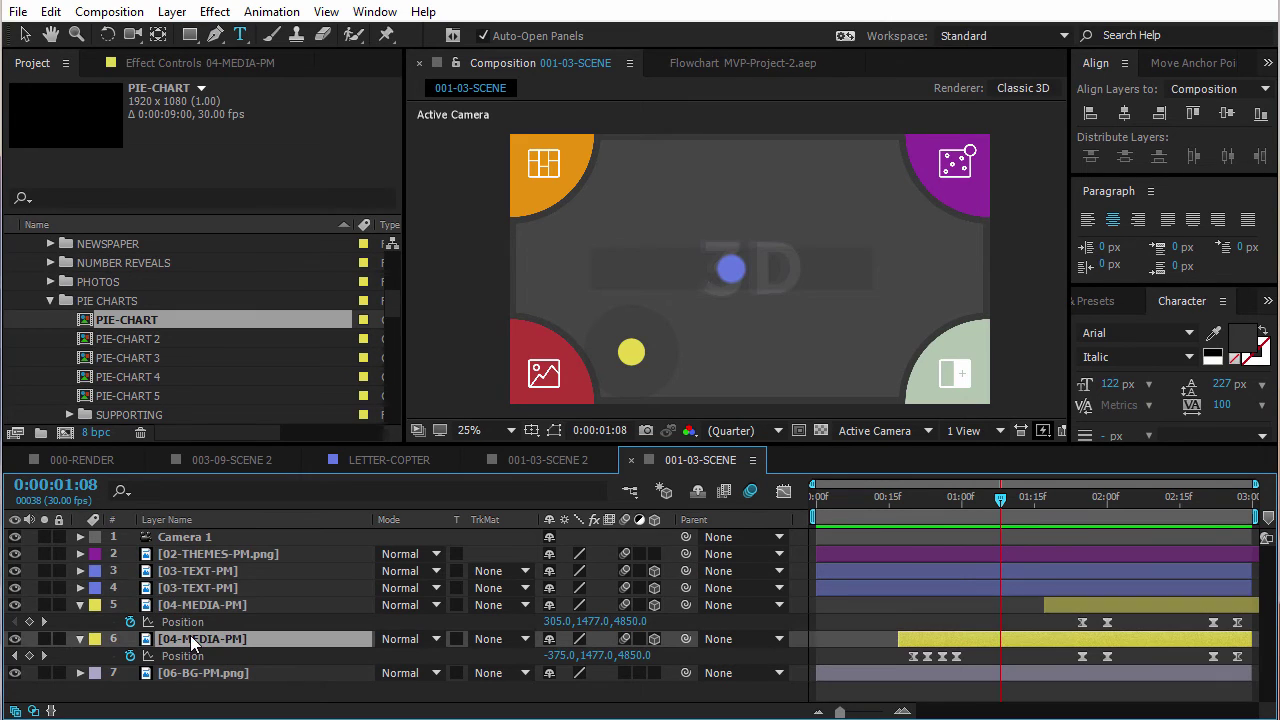
Collapse the revealed keyframe properties of all layers in 001-03-SCENE and clear the layer selection
{"action": "key", "text": "ctrl+a"}
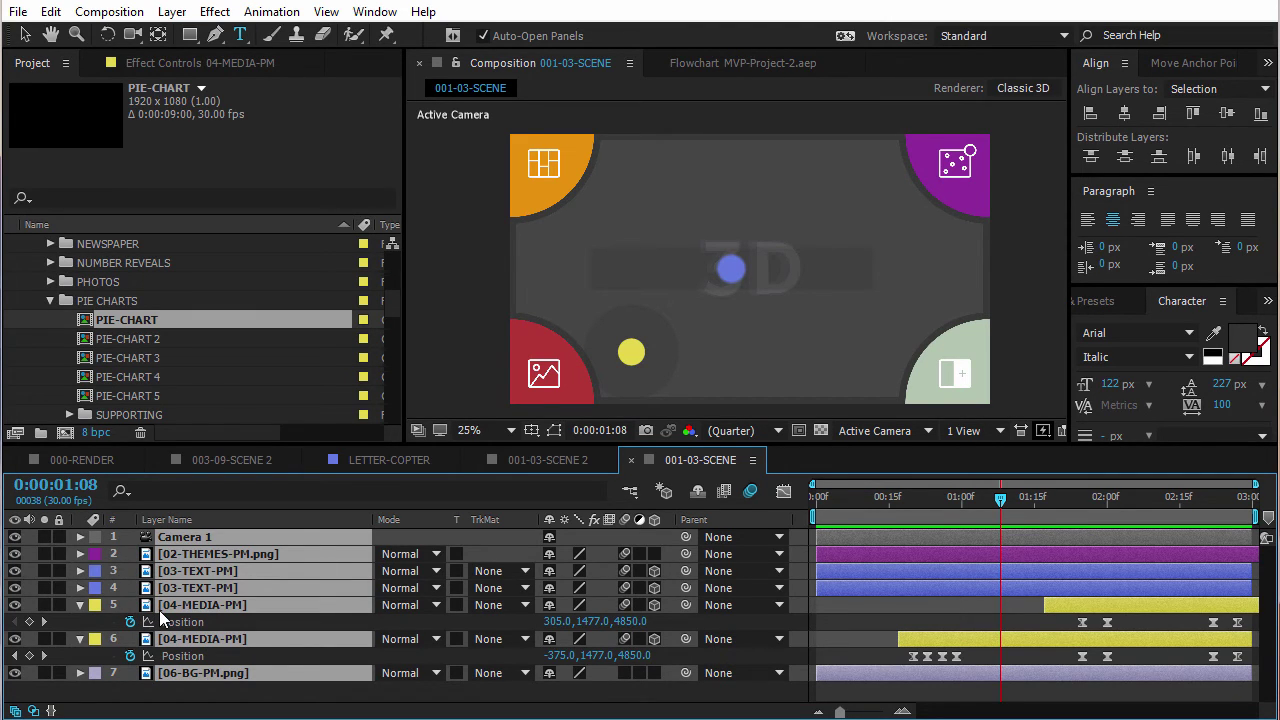
{"action": "key", "text": "u"}
{"action": "left_click", "coordinate": [236, 666]}
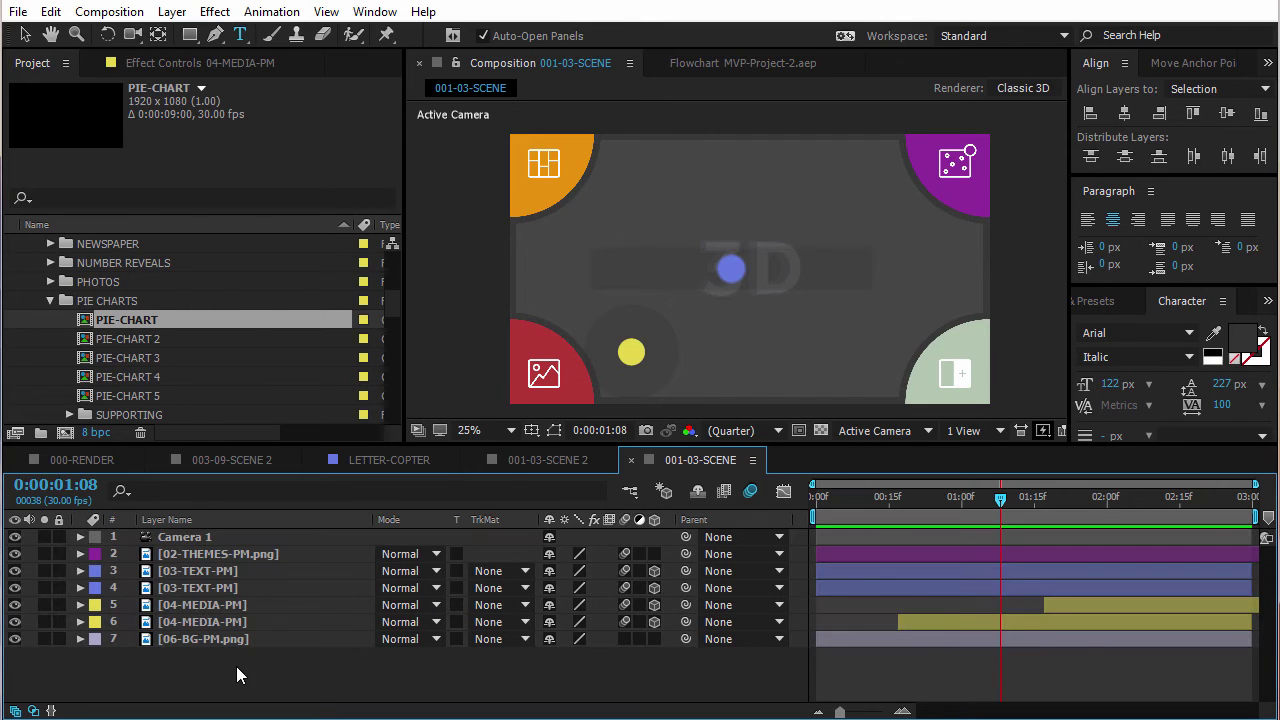
Identify the layer 5 04-MEDIA-PM placeholder by scrubbing to 0:00:02:03 and toggling its visibility off and on
{"action": "left_click", "coordinate": [182, 603]}
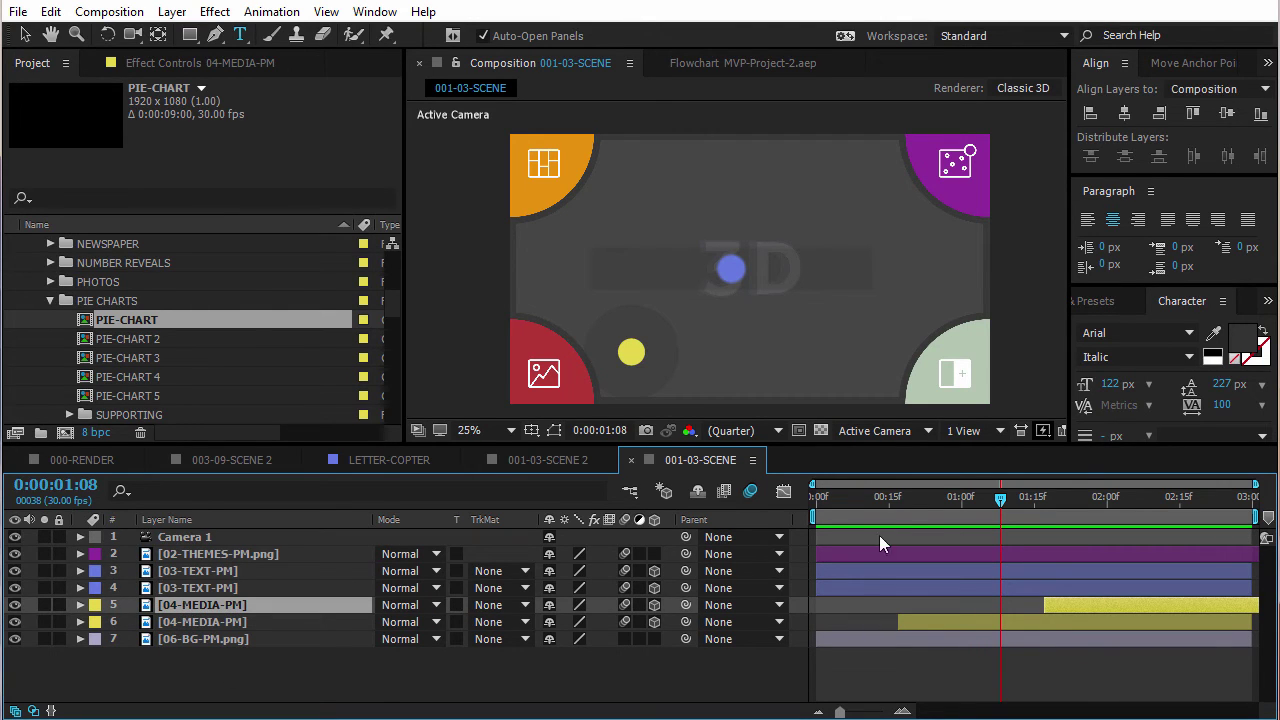
{"action": "left_click_drag", "start_coordinate": [1000, 497], "coordinate": [966, 497]}
{"action": "left_click_drag", "start_coordinate": [966, 500], "coordinate": [1121, 498]}
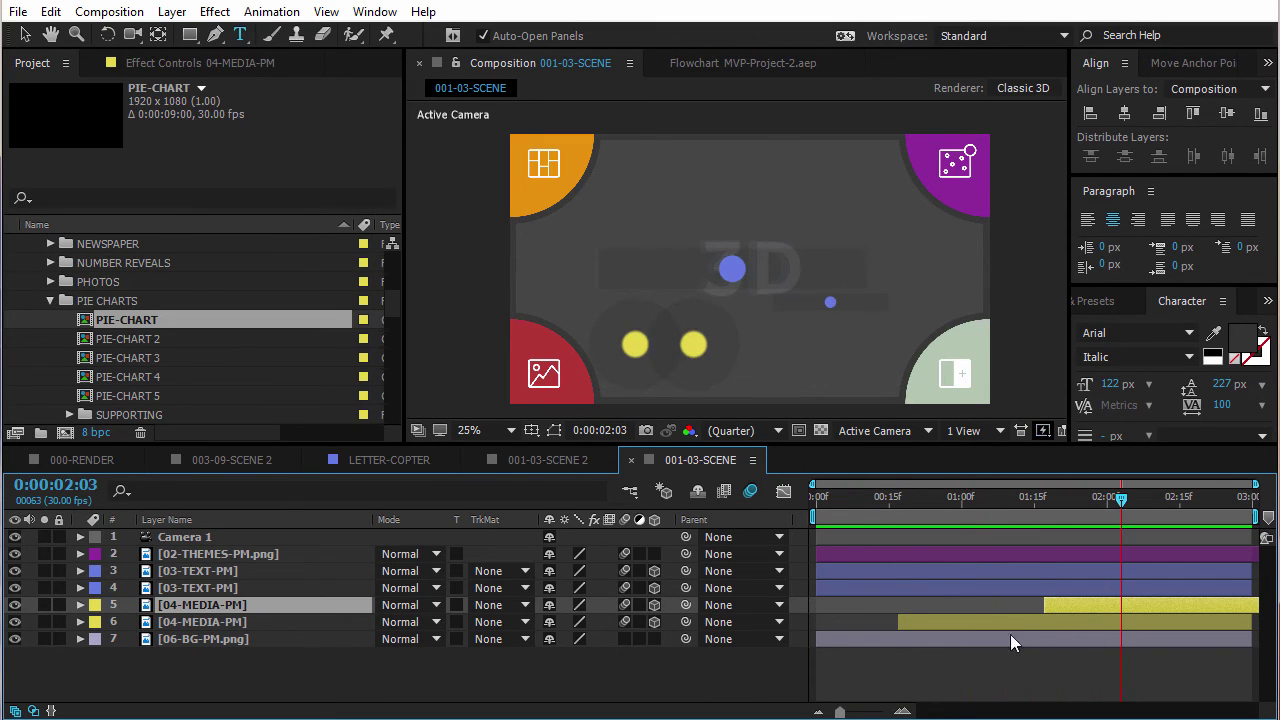
{"action": "left_click", "coordinate": [15, 604]}
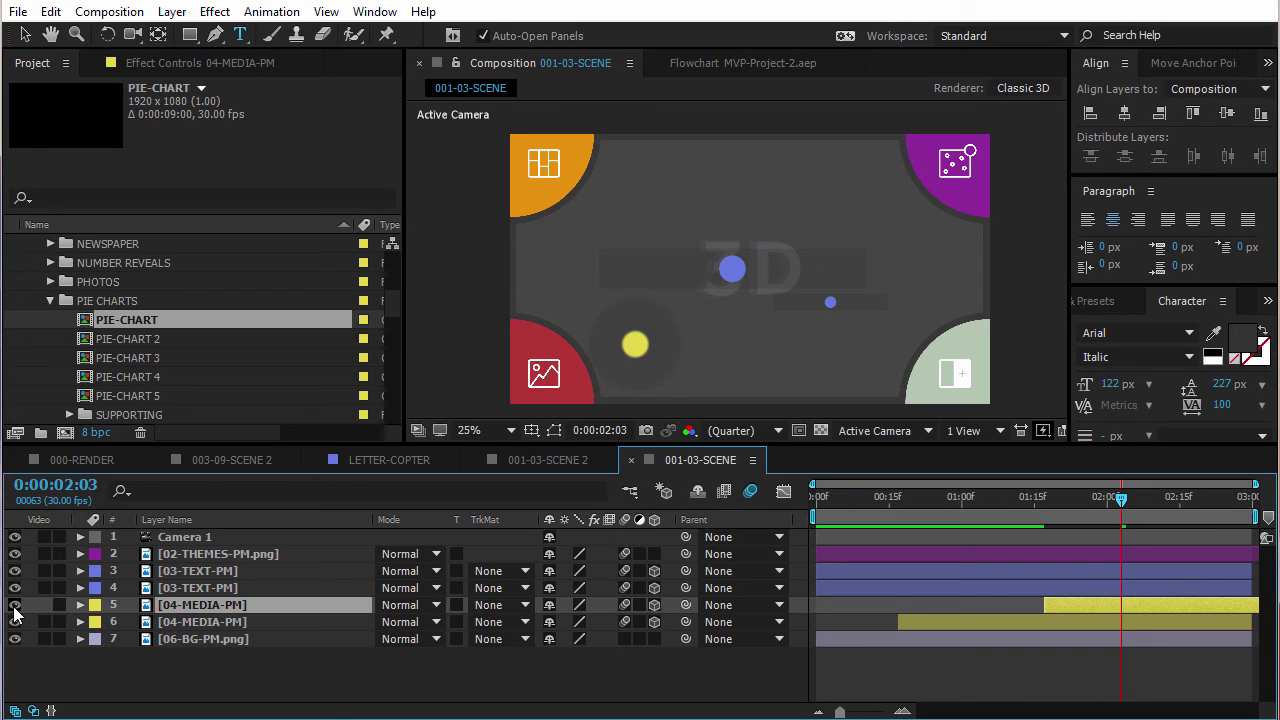
{"action": "left_click", "coordinate": [15, 604]}
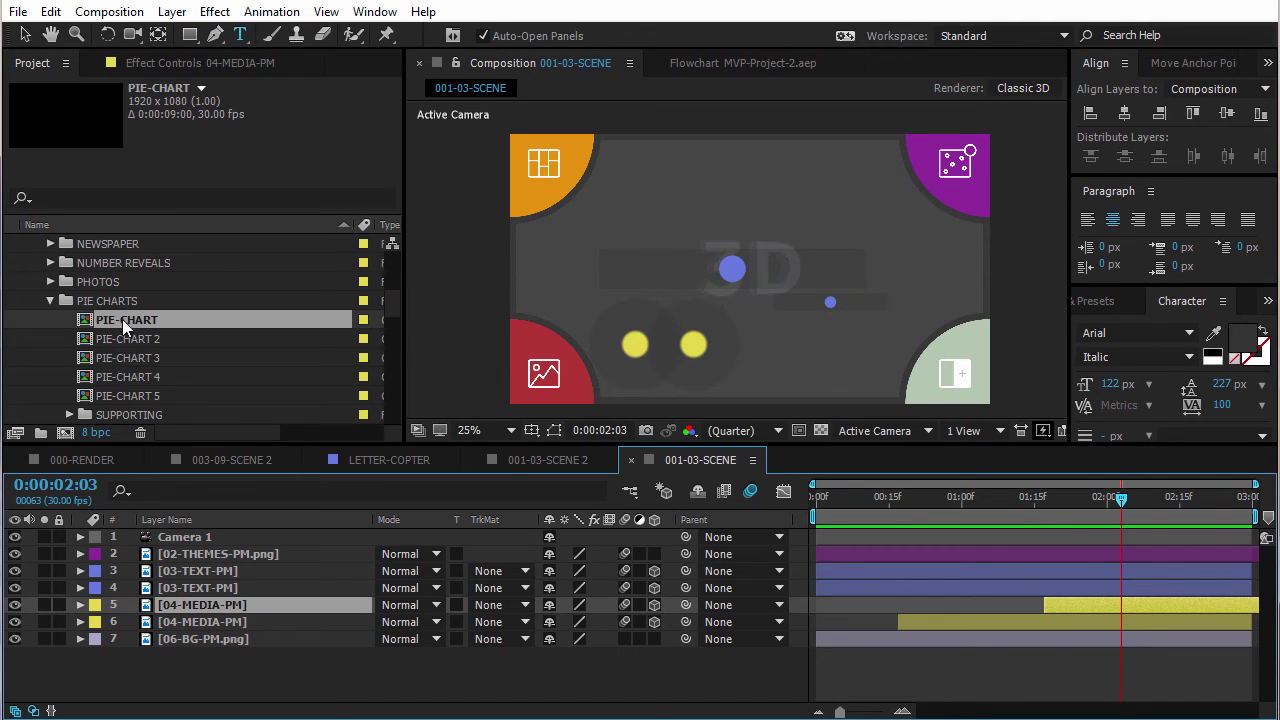
Try replacing the layer 5 04-MEDIA-PM placeholder with PIE-CHART and preview the scene
{"action": "left_click_drag", "start_coordinate": [122, 320], "coordinate": [192, 604]}
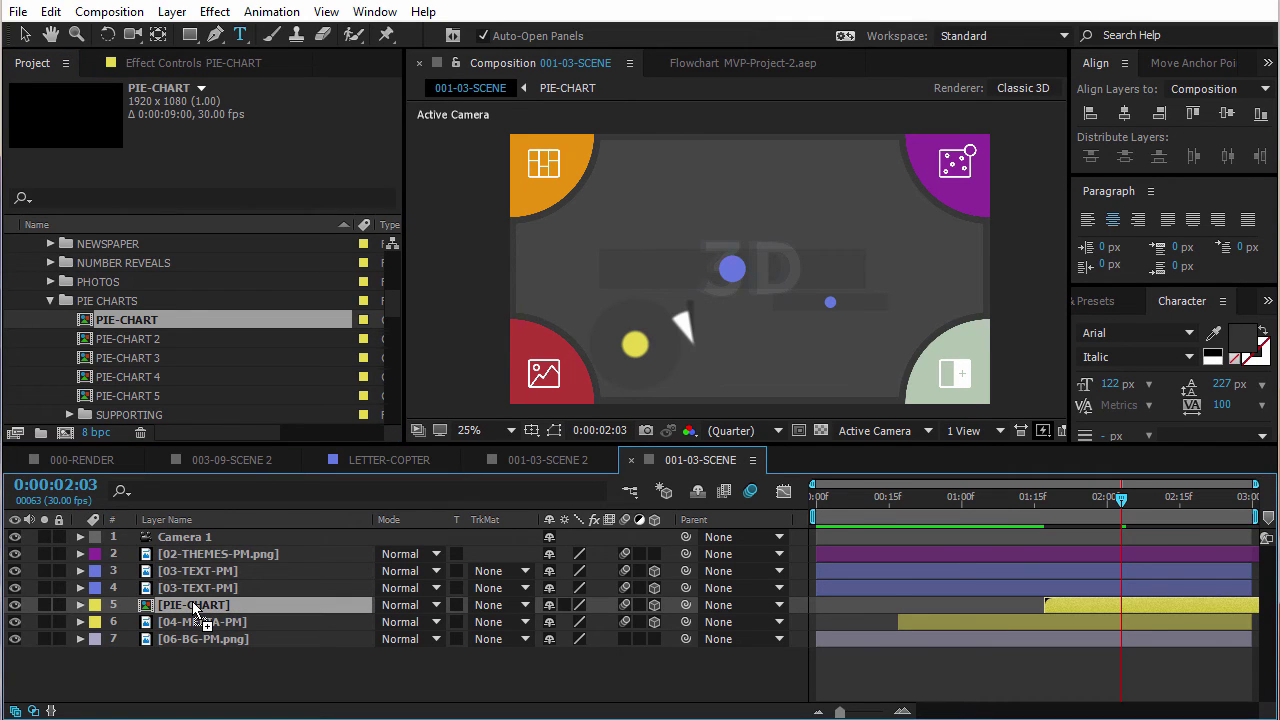
{"action": "left_click", "coordinate": [920, 497]}
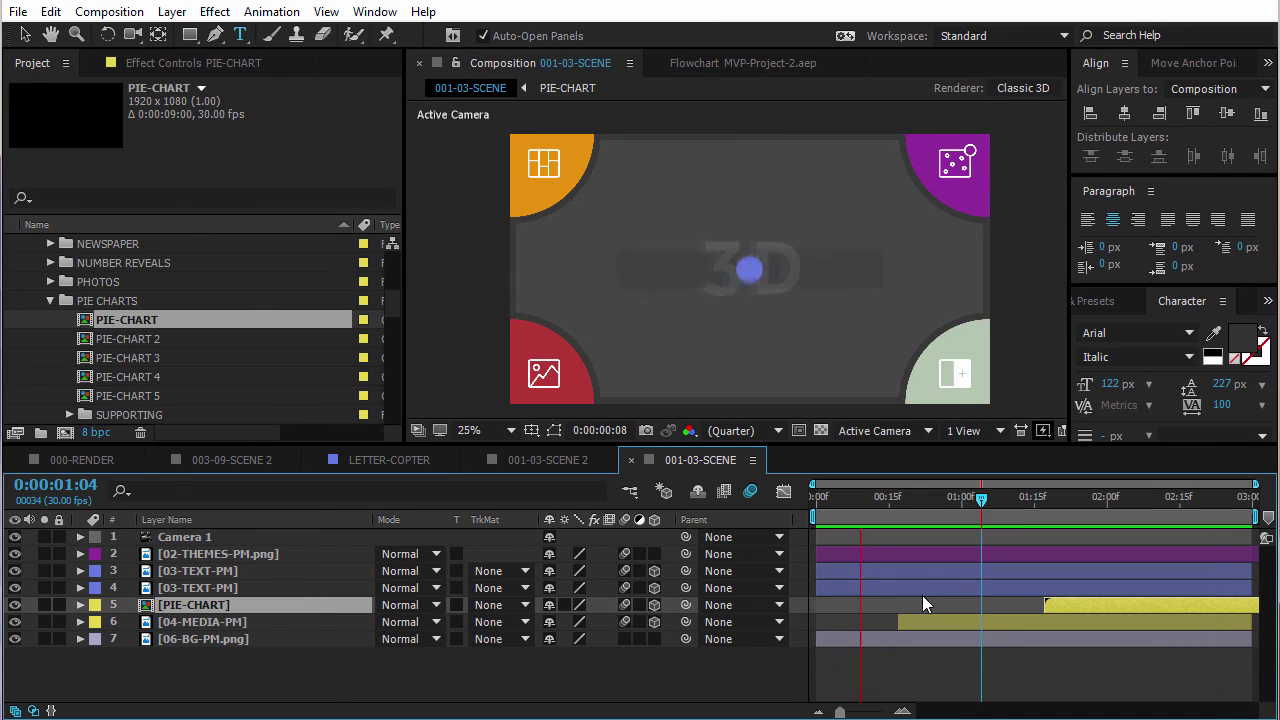
{"action": "left_click_drag", "start_coordinate": [1067, 496], "coordinate": [994, 495]}
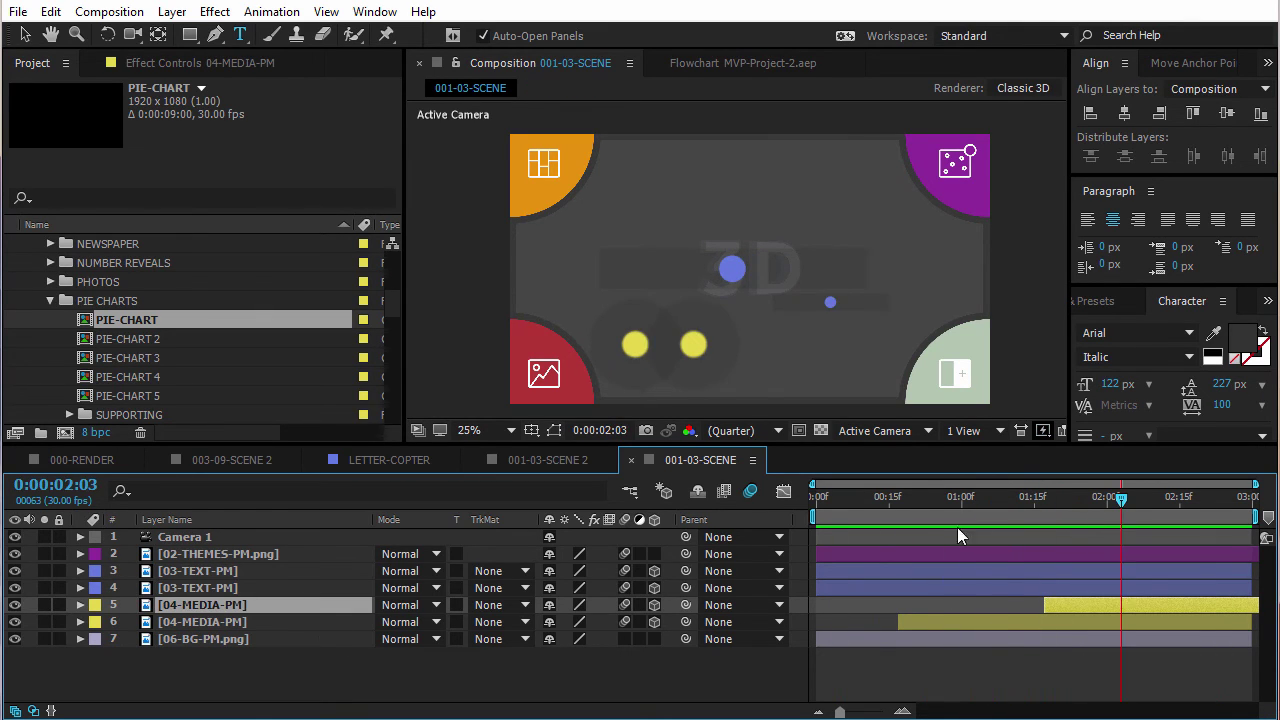
Replace the layer 6 04-MEDIA-PM placeholder with the PIE-CHART composition, with the playhead at 0:00:00:12
{"action": "left_click_drag", "start_coordinate": [1121, 496], "coordinate": [875, 496]}
{"action": "left_click", "coordinate": [199, 622]}
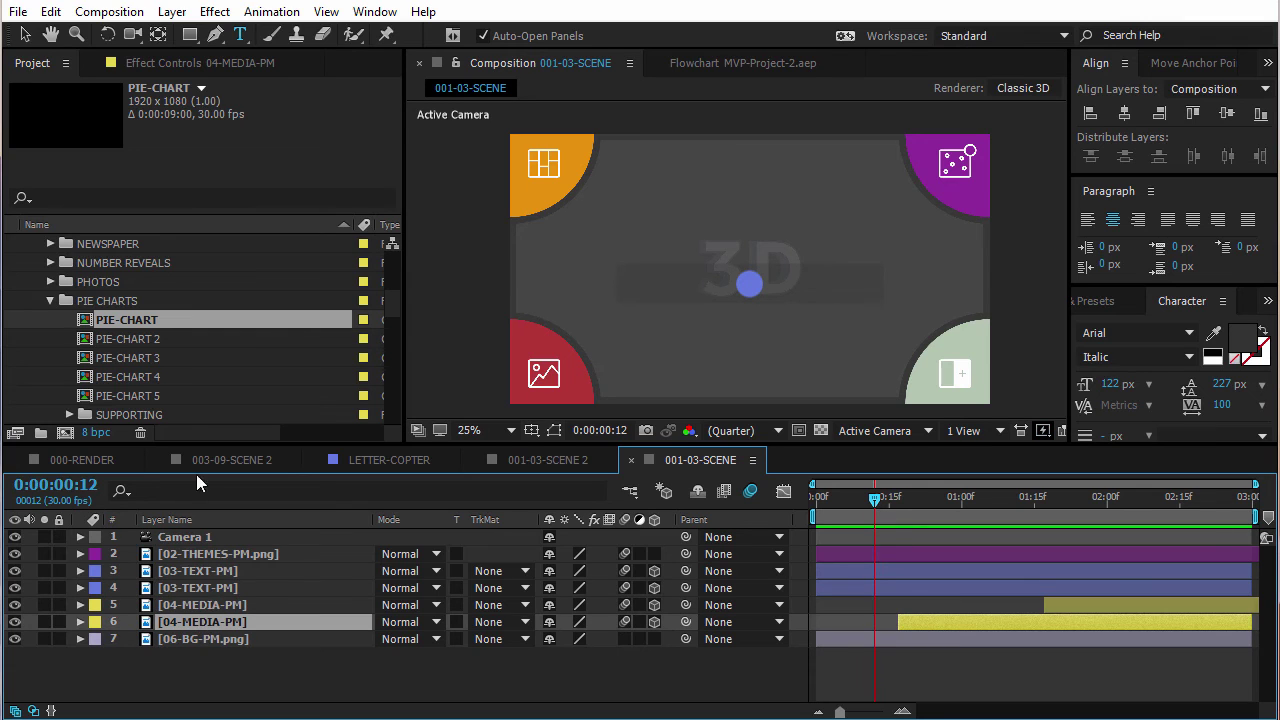
{"action": "left_click_drag", "start_coordinate": [118, 316], "coordinate": [206, 621]}
Preview the pie chart's animation in 001-03-SCENE from the start, replay its entrance and scrub to 0:00:01:29
{"action": "left_click_drag", "start_coordinate": [840, 501], "coordinate": [800, 501]}
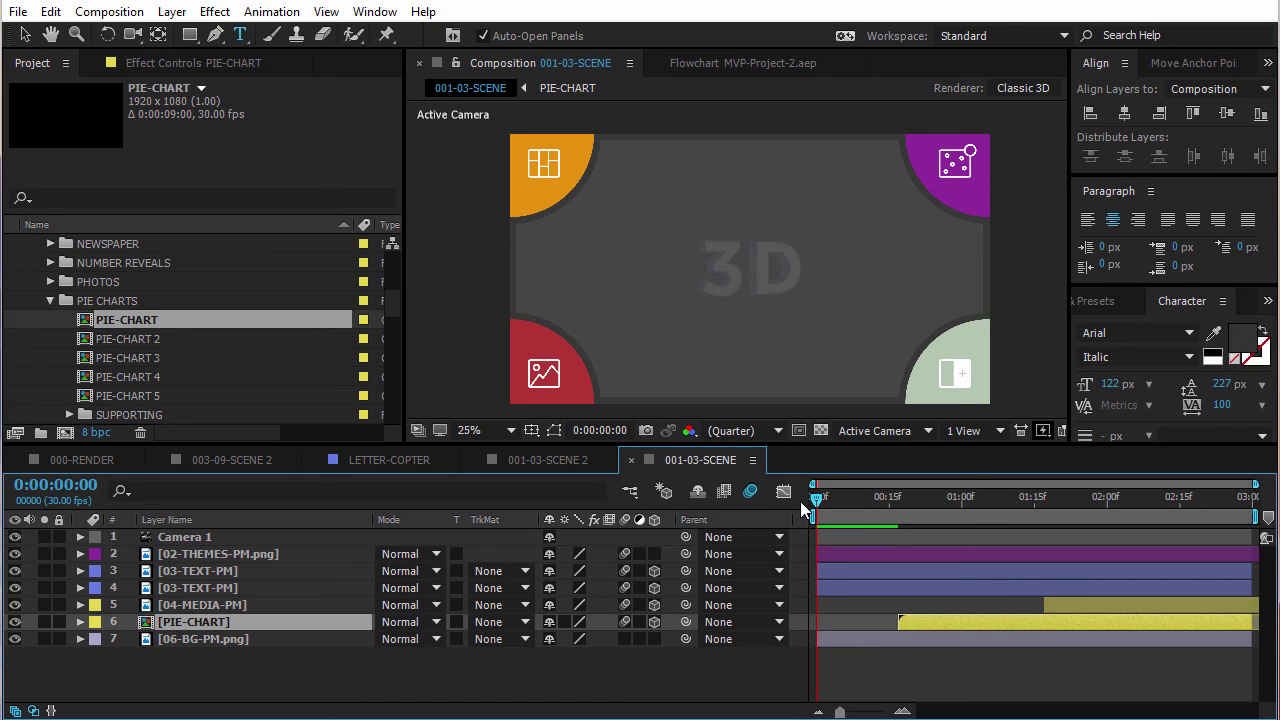
{"action": "key", "text": "space"}
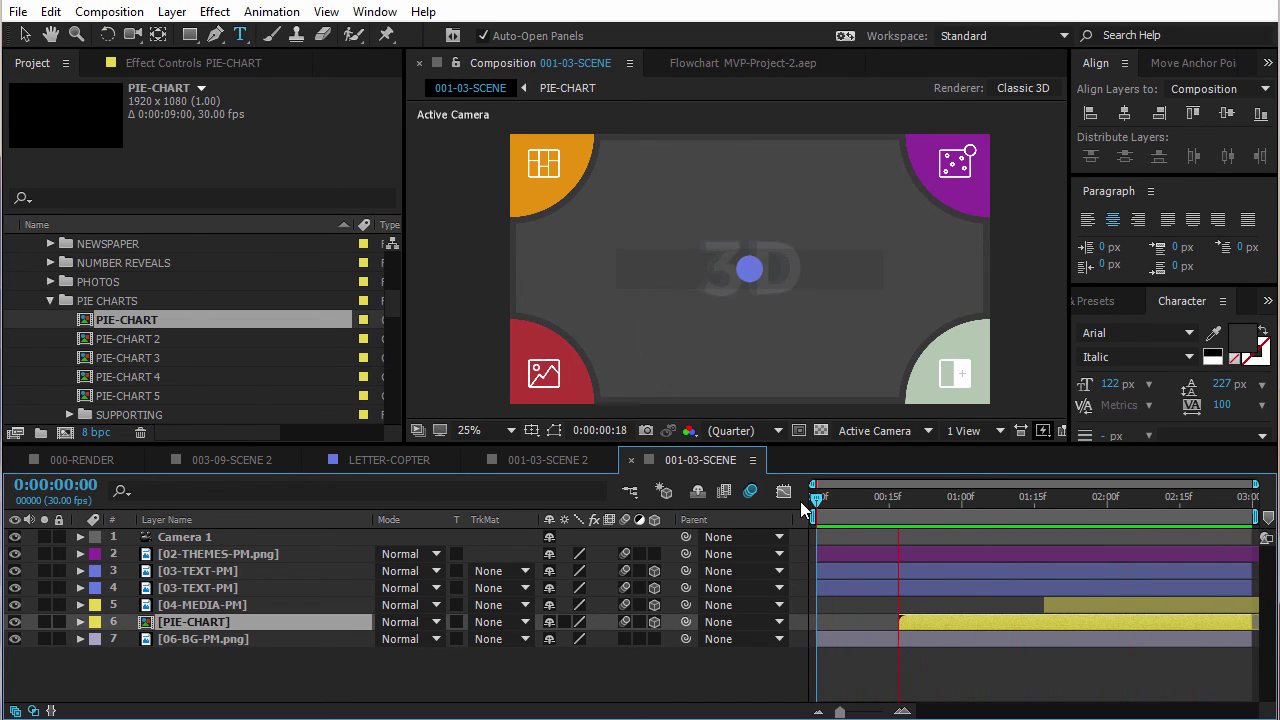
{"action": "left_click_drag", "start_coordinate": [1025, 495], "coordinate": [913, 496]}
{"action": "key", "text": "space"}
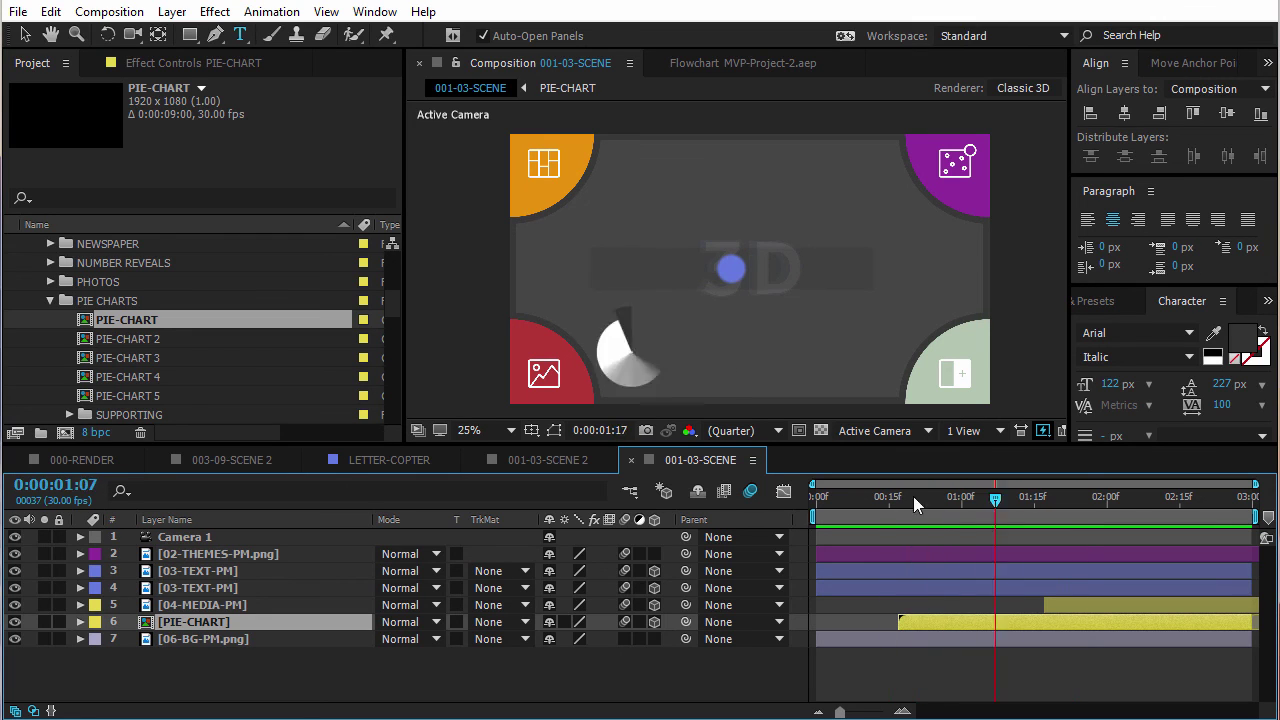
{"action": "key", "text": "space"}
{"action": "left_click", "coordinate": [890, 497]}
{"action": "key", "text": "space"}
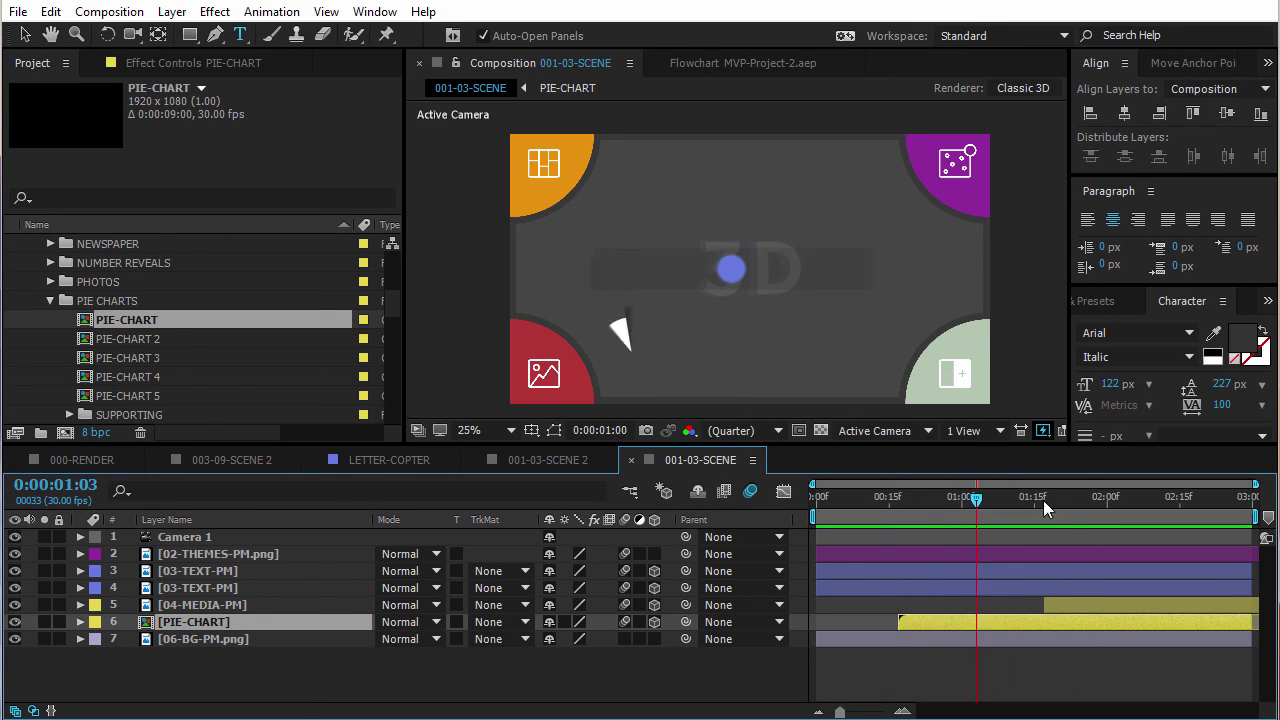
{"action": "mouse_move", "coordinate": [1093, 500]}
{"action": "left_mouse_down"}
{"action": "mouse_move", "coordinate": [788, 502]}
{"action": "mouse_move", "coordinate": [1104, 503]}
{"action": "left_mouse_up"}
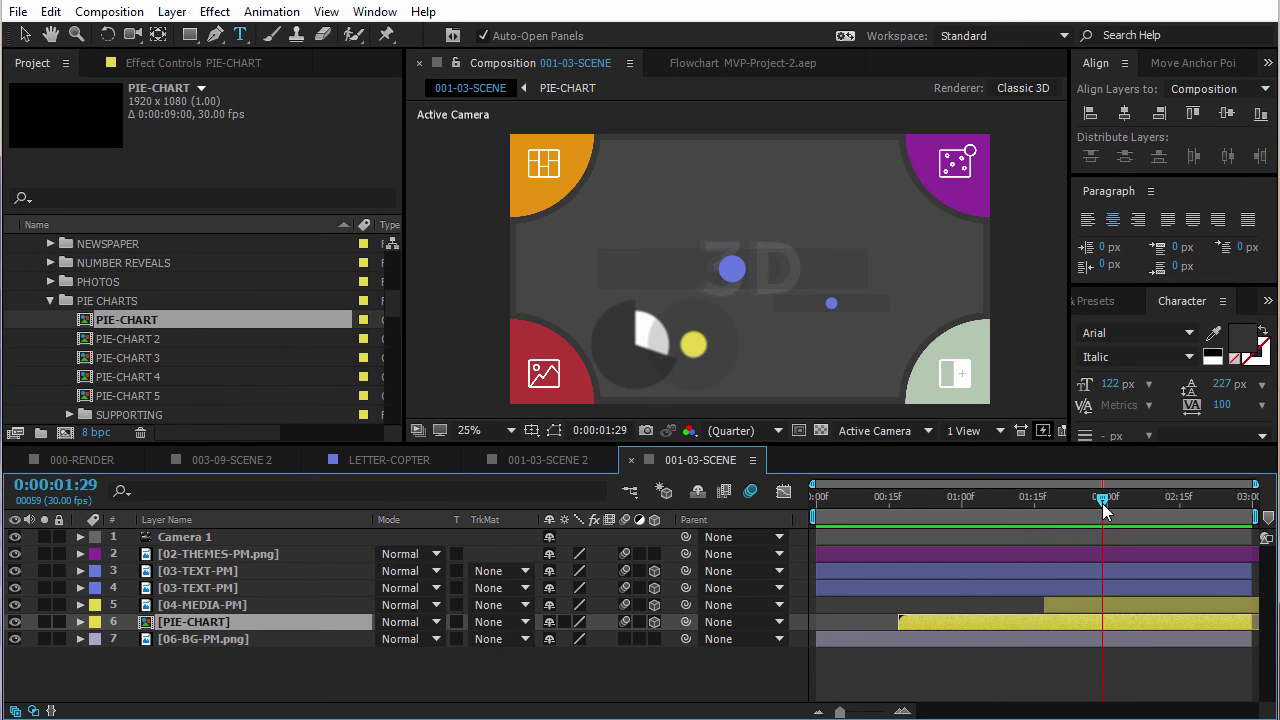